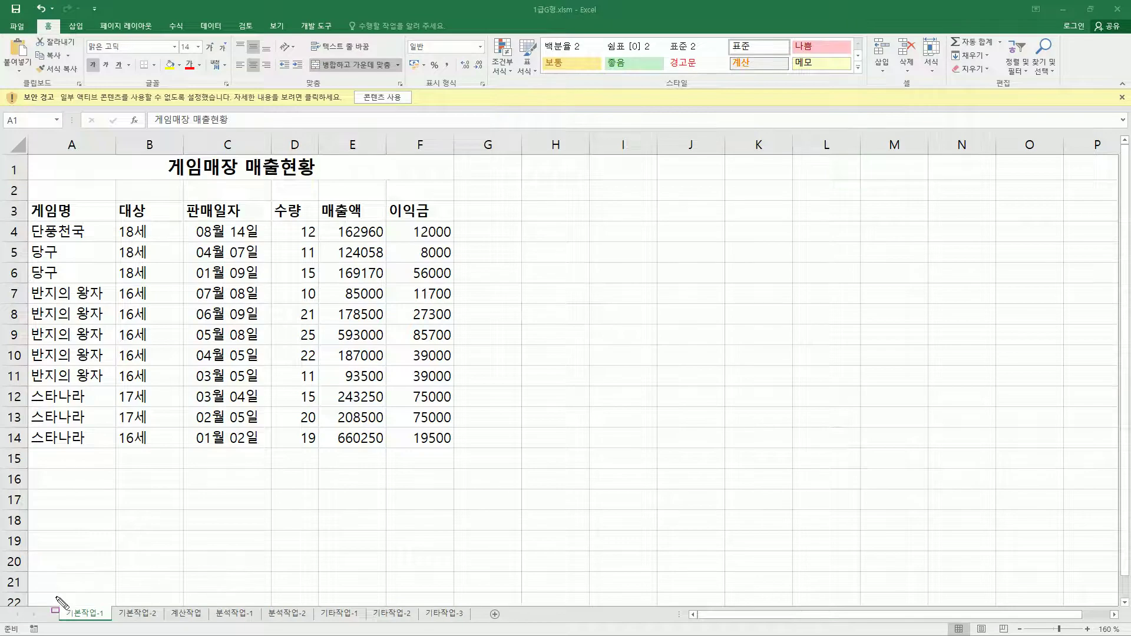
# Enable the workbook's blocked active content.
pyautogui.moveTo(59, 601)
pyautogui.mouseDown()
pyautogui.moveTo(101, 628)
pyautogui.moveTo(502, 630)
pyautogui.moveTo(482, 631)
pyautogui.mouseUp()
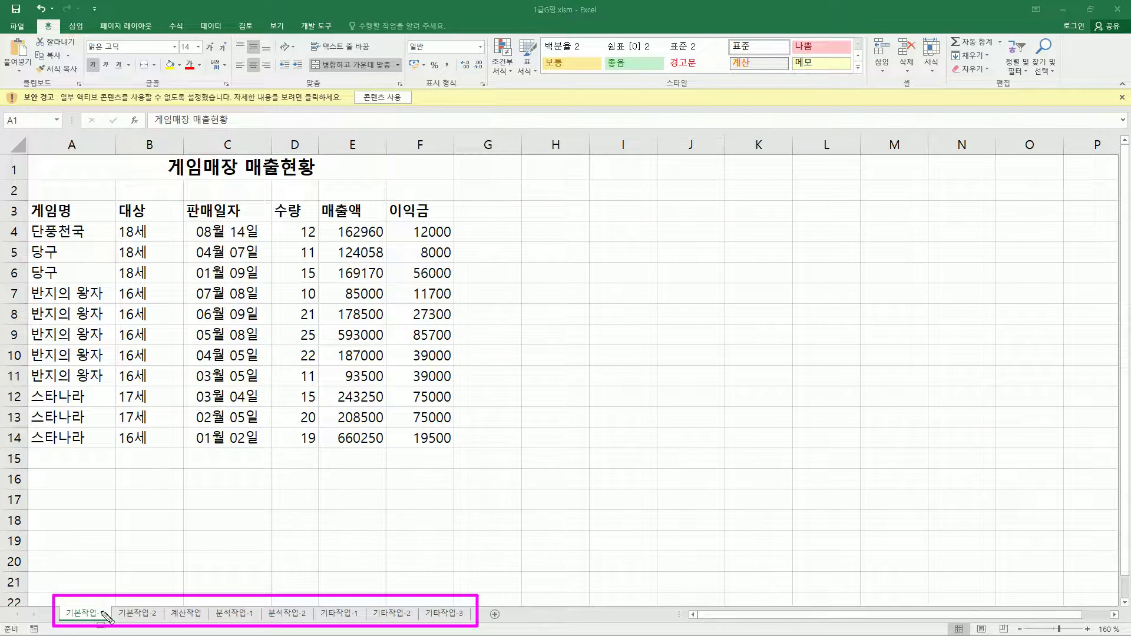
pyautogui.moveTo(17, 86); pyautogui.dragTo(58, 108)
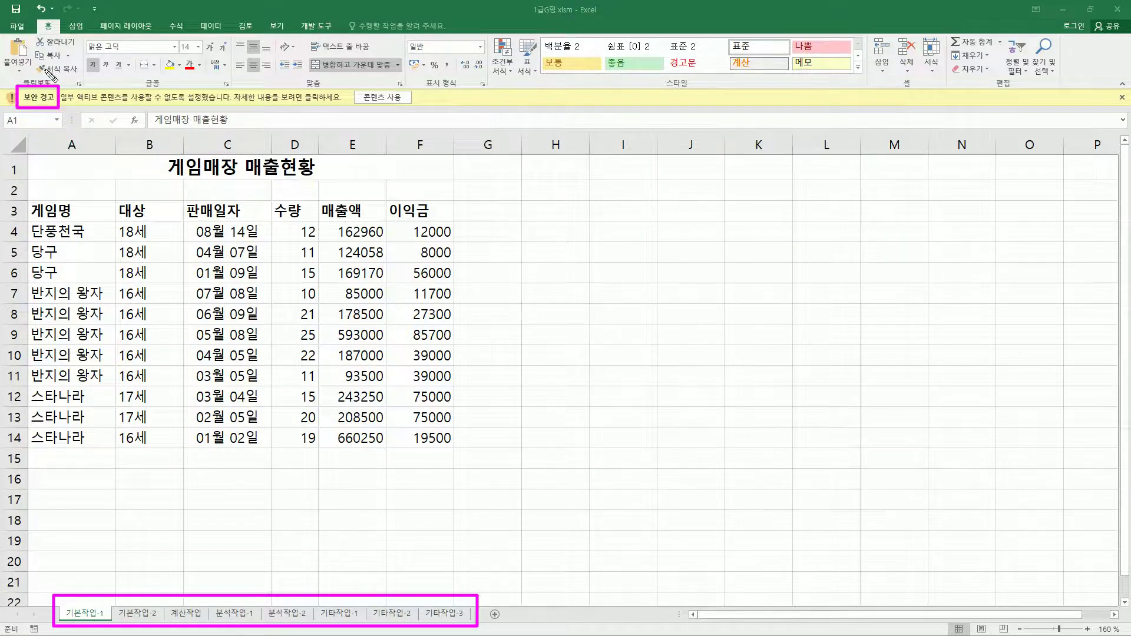
pyautogui.moveTo(354, 88); pyautogui.dragTo(414, 107)
pyautogui.press('Escape')
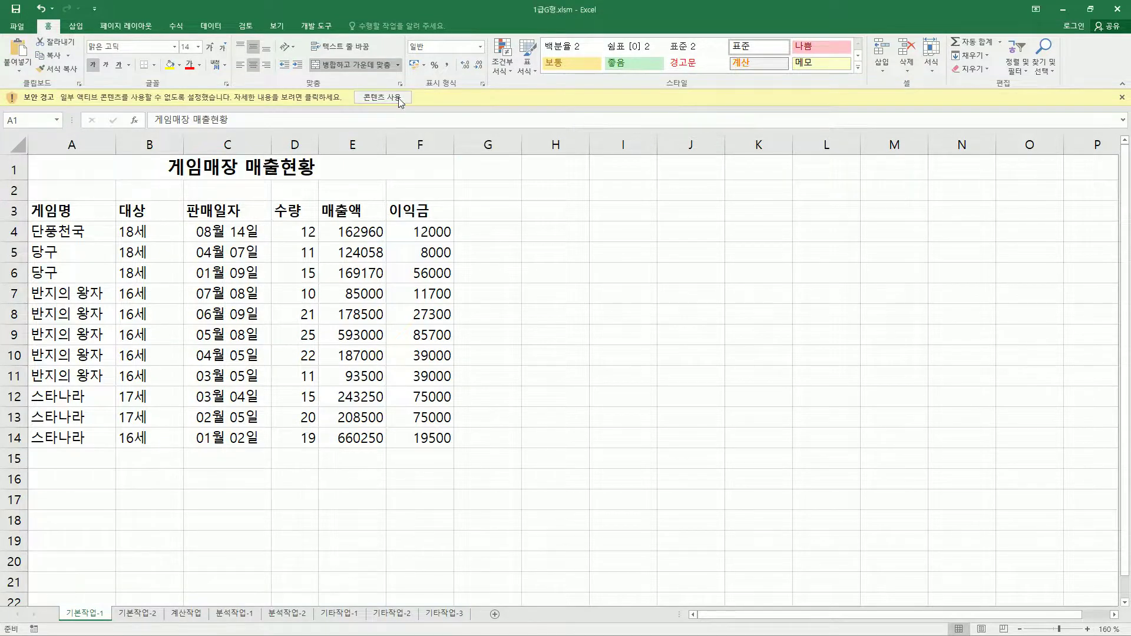
pyautogui.click(398, 98)
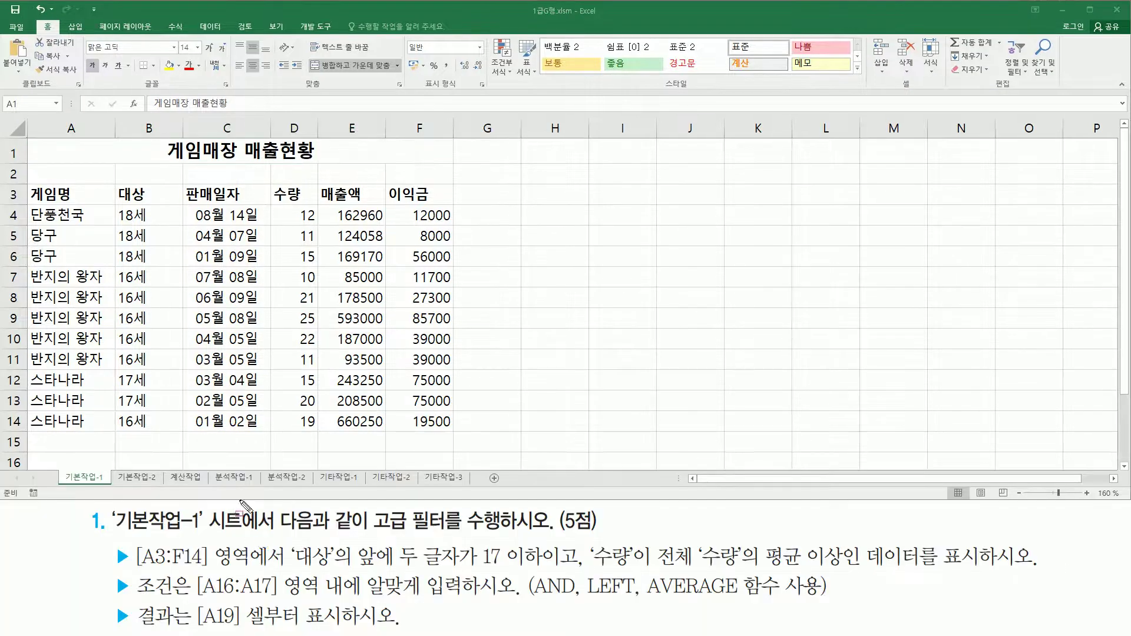
pyautogui.moveTo(108, 532); pyautogui.dragTo(212, 533)
pyautogui.moveTo(364, 535)
pyautogui.mouseDown()
pyautogui.moveTo(415, 534)
pyautogui.moveTo(457, 513)
pyautogui.mouseUp()
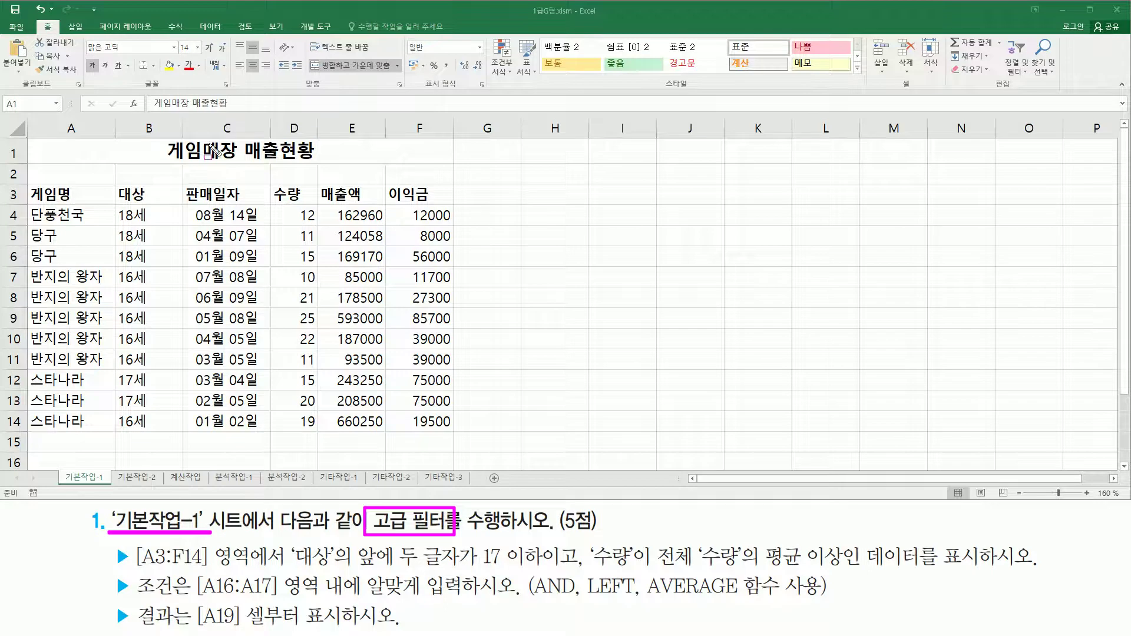
pyautogui.moveTo(27, 145)
pyautogui.mouseDown()
pyautogui.moveTo(454, 407)
pyautogui.moveTo(456, 448)
pyautogui.mouseUp()
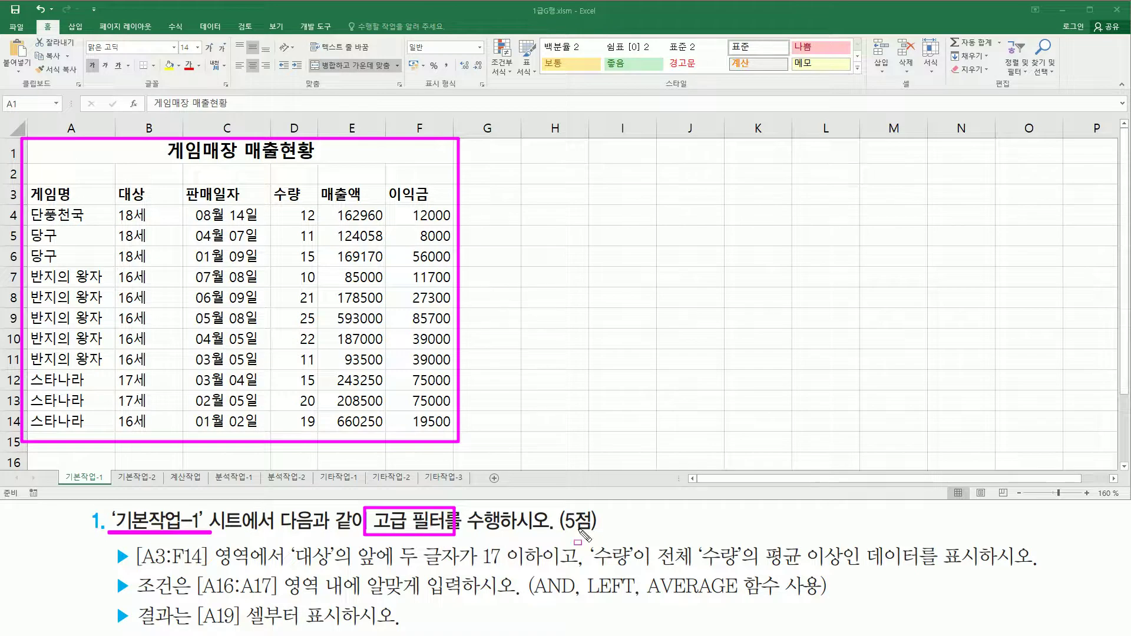
pyautogui.press('Escape')
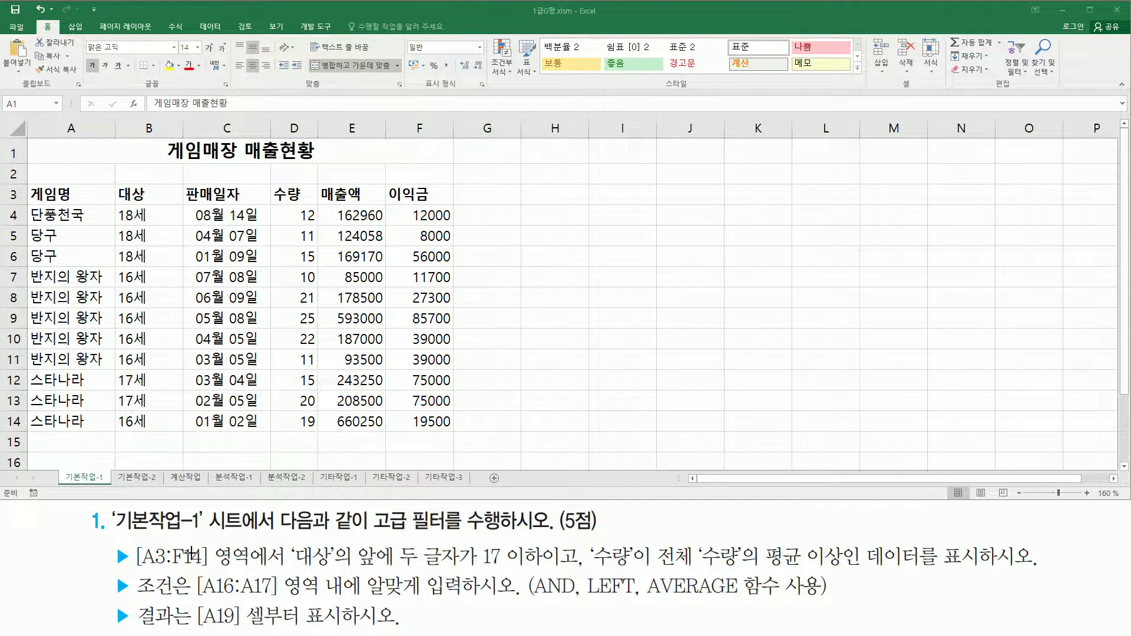
pyautogui.moveTo(128, 570); pyautogui.dragTo(259, 572)
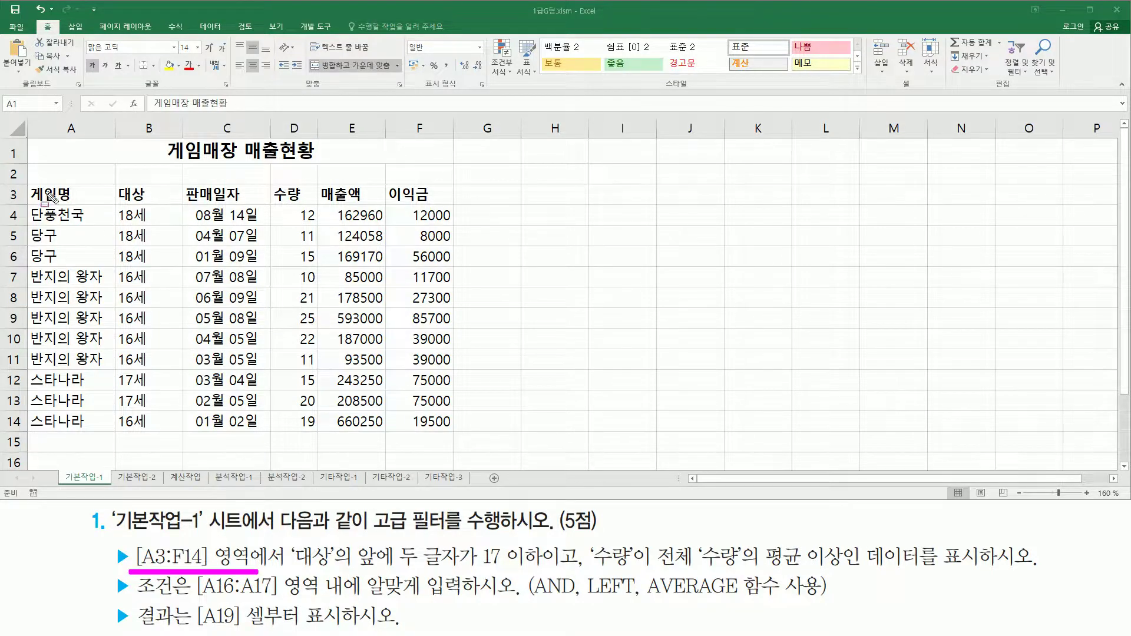
pyautogui.moveTo(28, 183)
pyautogui.mouseDown()
pyautogui.moveTo(86, 203)
pyautogui.moveTo(194, 339)
pyautogui.moveTo(453, 423)
pyautogui.moveTo(456, 435)
pyautogui.mouseUp()
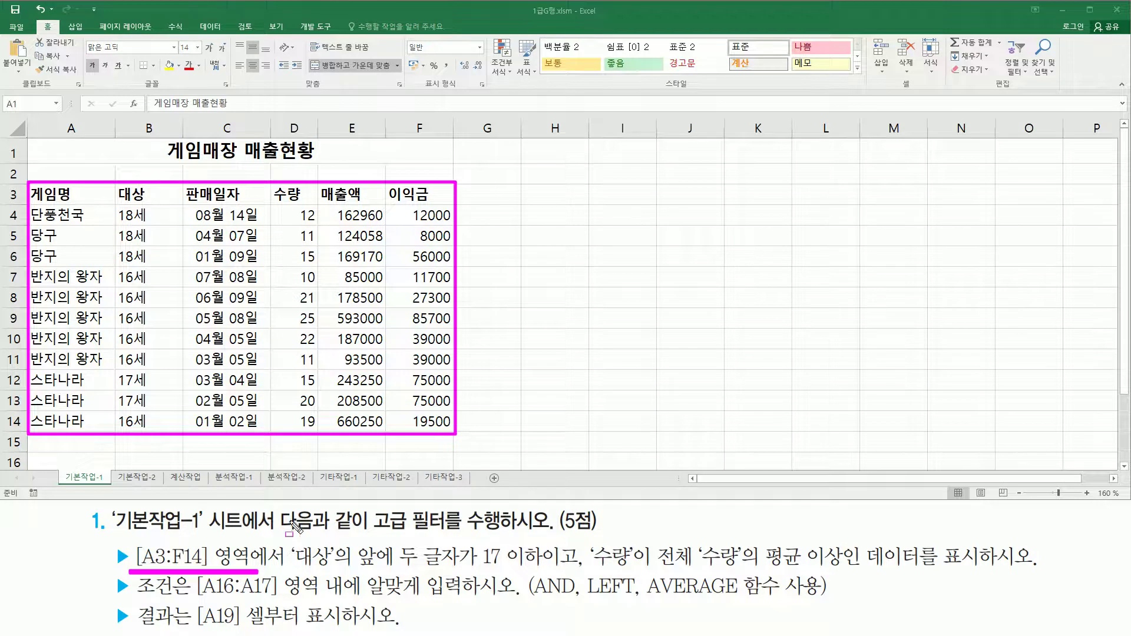
pyautogui.moveTo(288, 540); pyautogui.dragTo(341, 573)
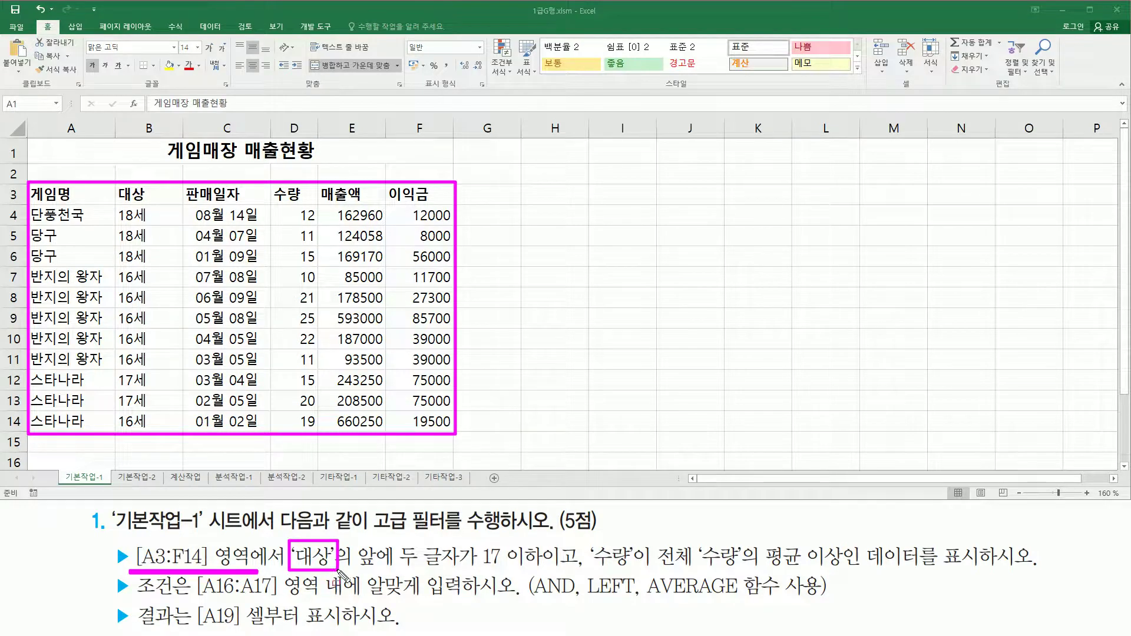
pyautogui.moveTo(116, 190); pyautogui.dragTo(156, 201)
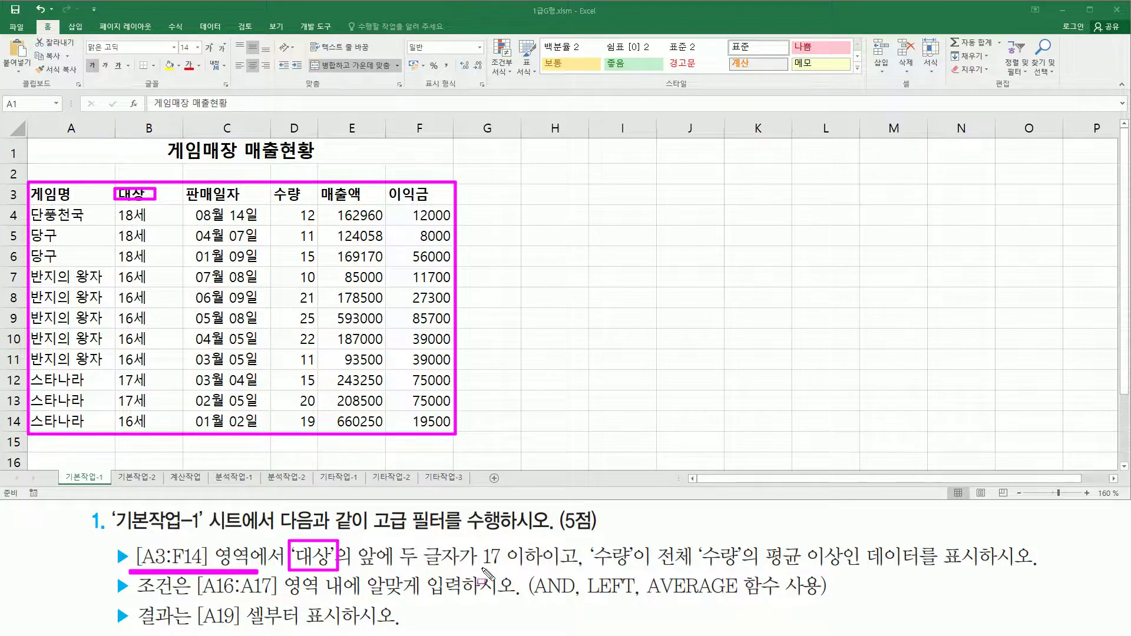
pyautogui.moveTo(478, 569); pyautogui.dragTo(543, 569)
pyautogui.moveTo(116, 205)
pyautogui.mouseDown()
pyautogui.moveTo(134, 288)
pyautogui.moveTo(137, 434)
pyautogui.mouseUp()
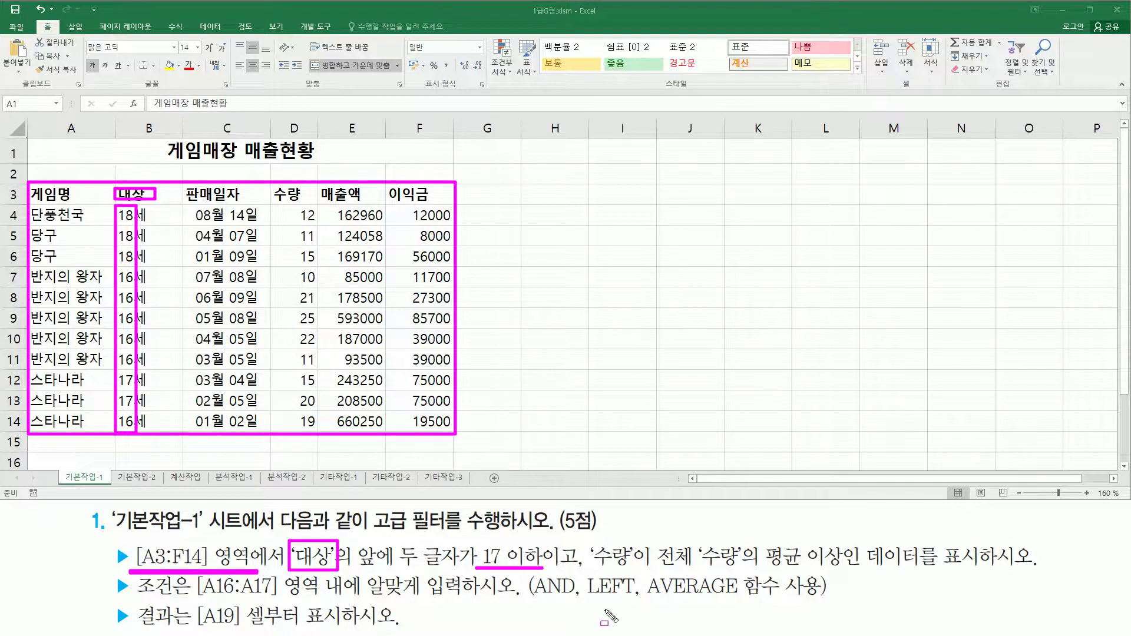
pyautogui.moveTo(588, 599); pyautogui.dragTo(634, 598)
pyautogui.moveTo(590, 538); pyautogui.dragTo(641, 572)
pyautogui.moveTo(275, 187); pyautogui.dragTo(314, 202)
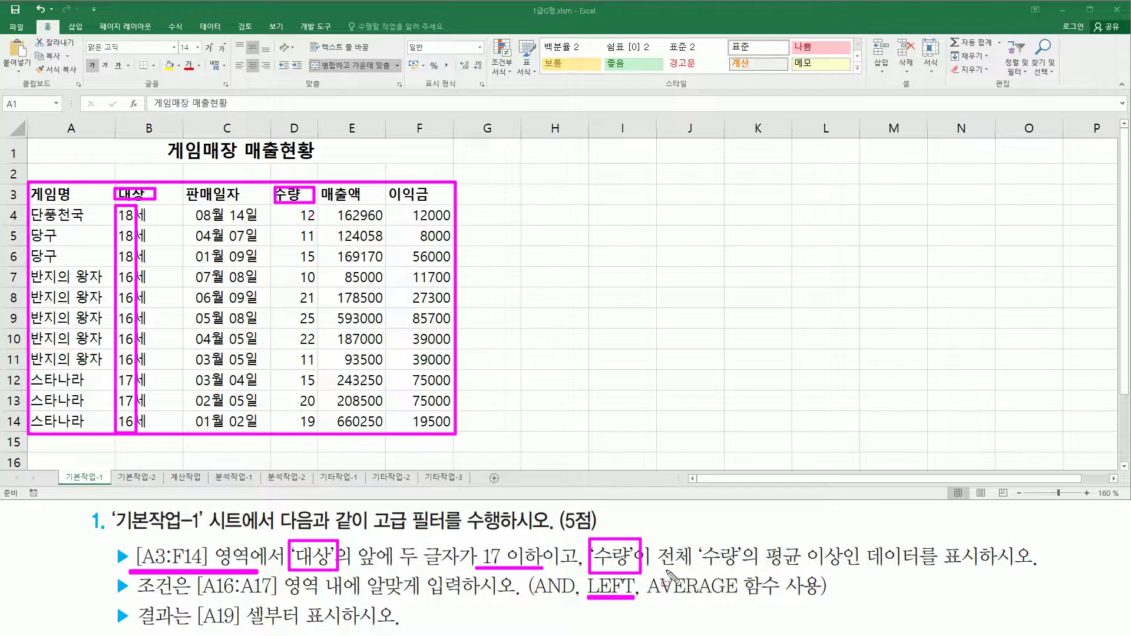
pyautogui.moveTo(658, 569)
pyautogui.mouseDown()
pyautogui.moveTo(832, 571)
pyautogui.moveTo(846, 537)
pyautogui.mouseUp()
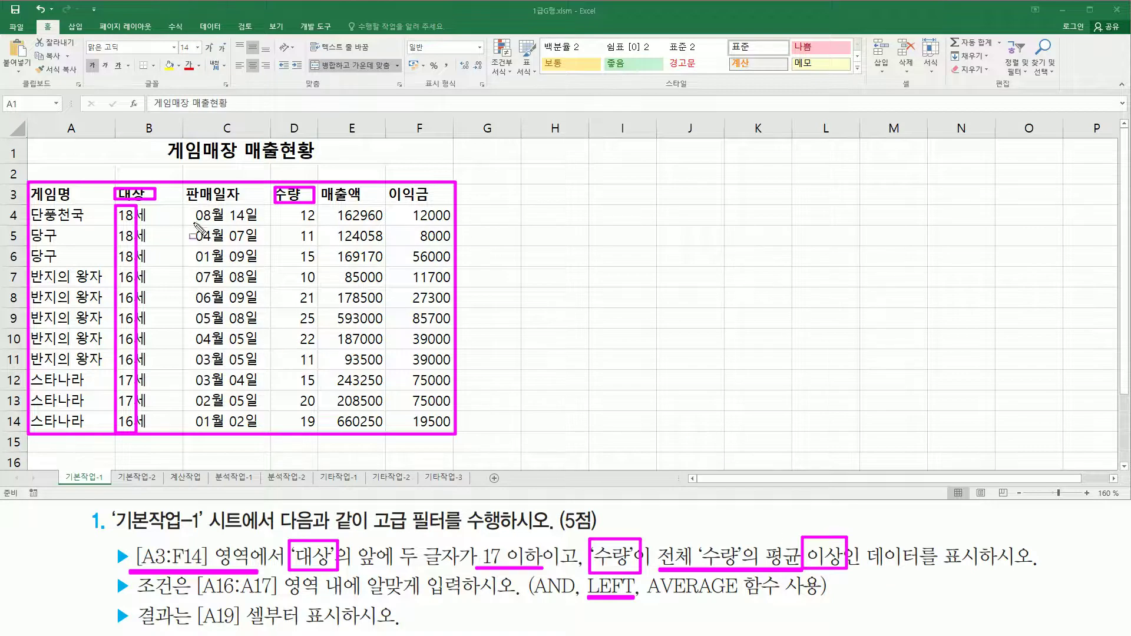
pyautogui.press('e')
pyautogui.moveTo(116, 180); pyautogui.dragTo(151, 204)
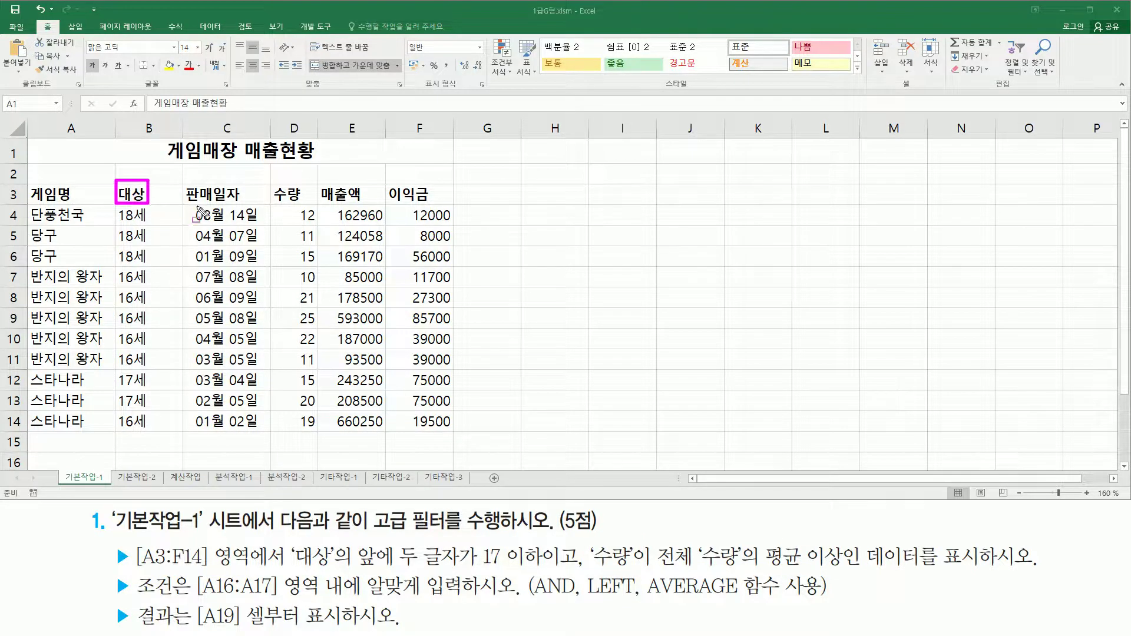
pyautogui.moveTo(271, 181); pyautogui.dragTo(306, 204)
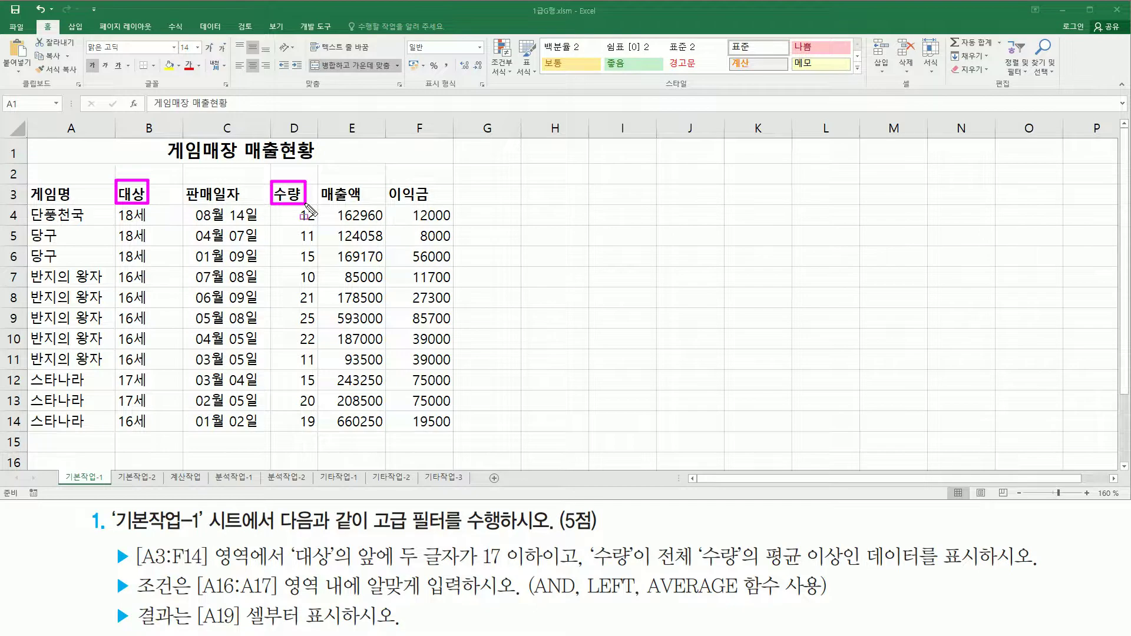
pyautogui.moveTo(292, 568); pyautogui.dragTo(845, 568)
pyautogui.moveTo(538, 537); pyautogui.dragTo(586, 572)
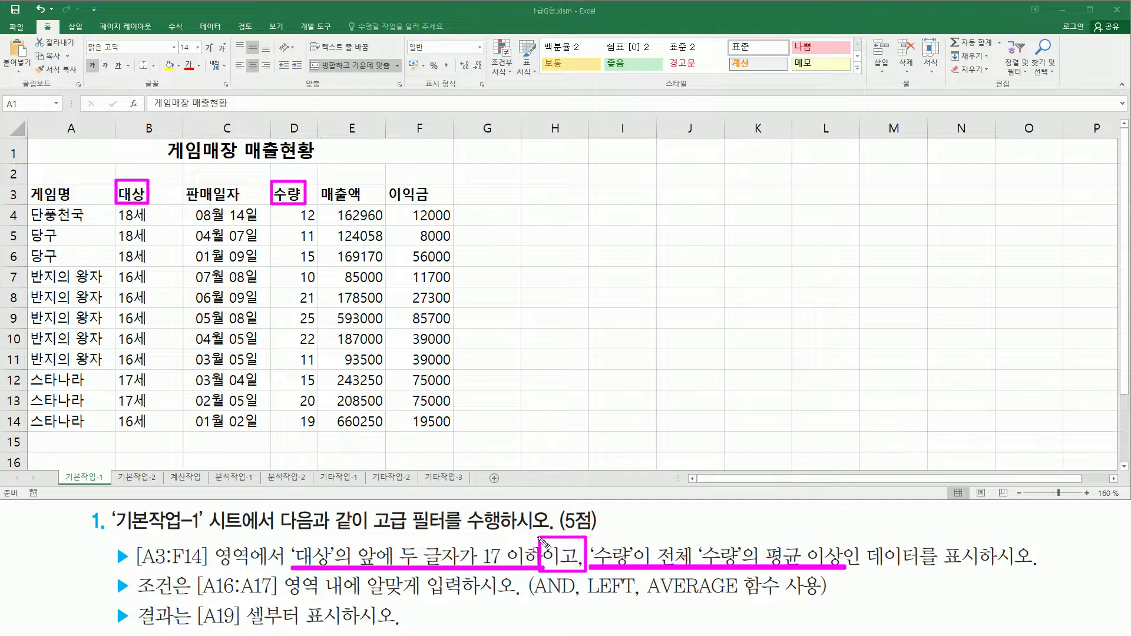
pyautogui.press('Escape')
pyautogui.moveTo(535, 575); pyautogui.dragTo(576, 600)
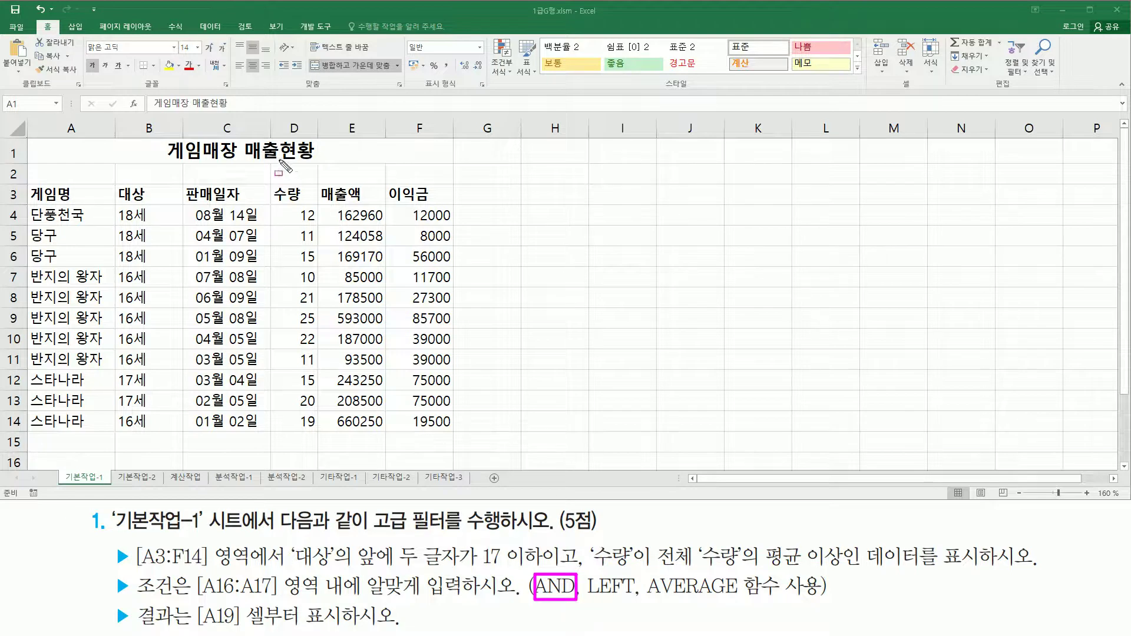
pyautogui.moveTo(271, 181); pyautogui.dragTo(316, 204)
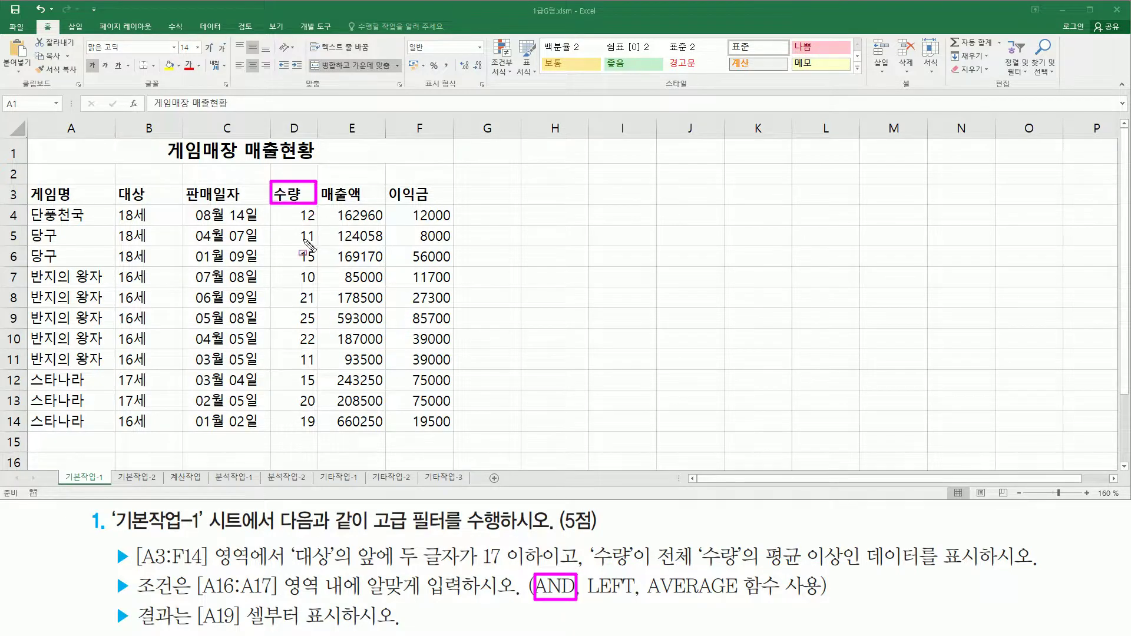
pyautogui.moveTo(696, 542)
pyautogui.mouseDown()
pyautogui.moveTo(816, 587)
pyautogui.moveTo(804, 571)
pyautogui.mouseUp()
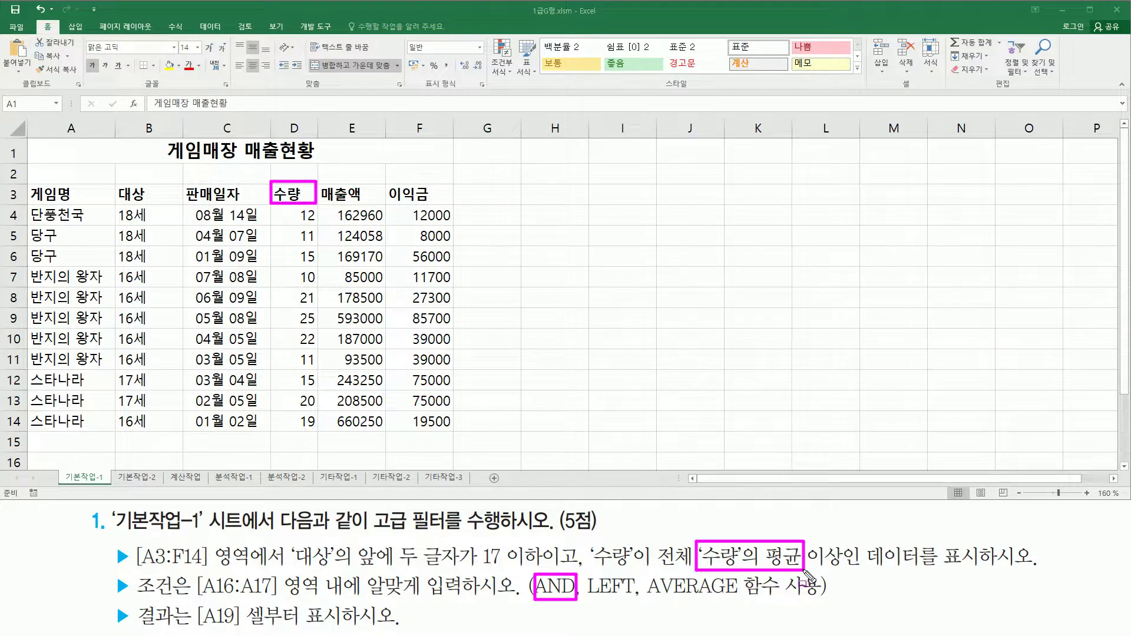
pyautogui.moveTo(659, 570); pyautogui.dragTo(815, 570)
pyautogui.moveTo(645, 595); pyautogui.dragTo(747, 596)
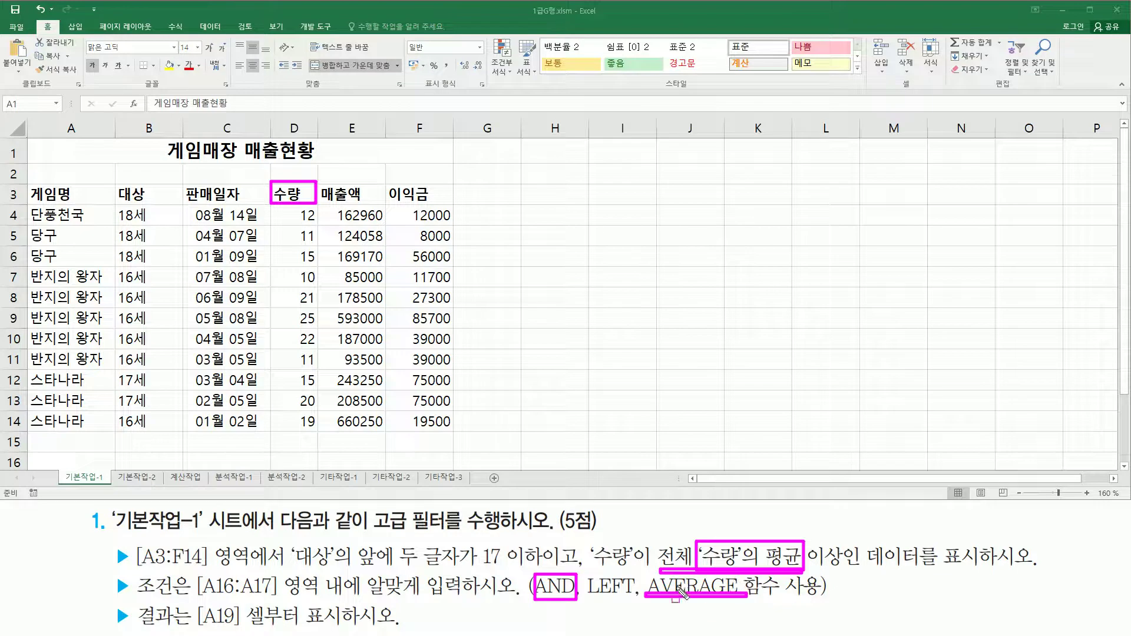
pyautogui.moveTo(809, 570); pyautogui.dragTo(842, 571)
pyautogui.moveTo(191, 570)
pyautogui.mouseDown()
pyautogui.moveTo(280, 607)
pyautogui.moveTo(472, 616)
pyautogui.moveTo(468, 606)
pyautogui.mouseUp()
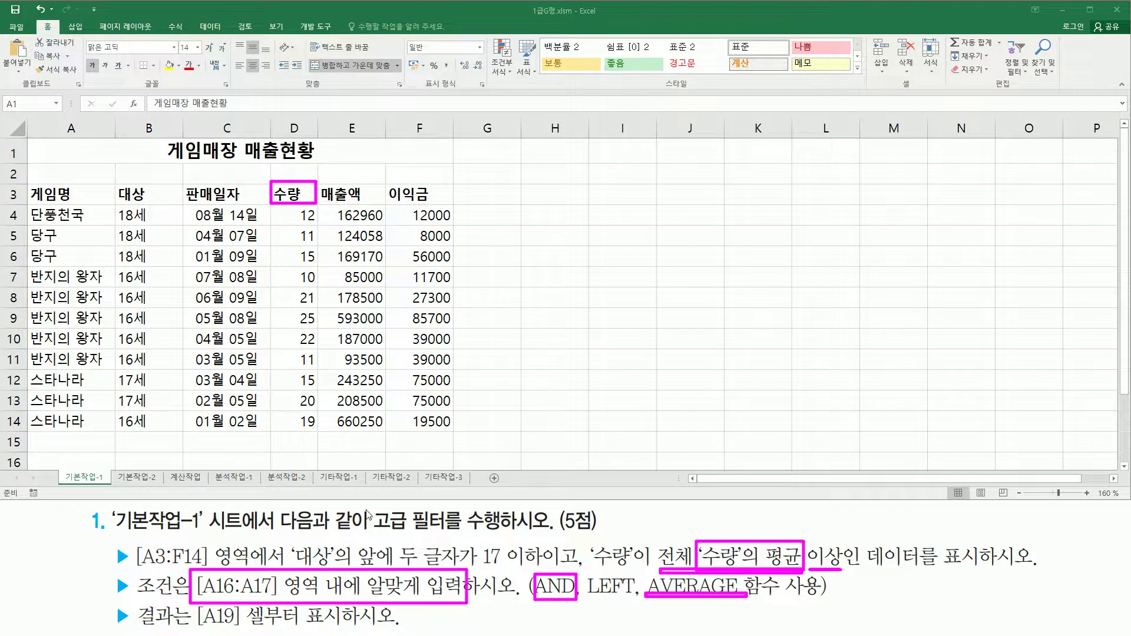
pyautogui.press('Escape')
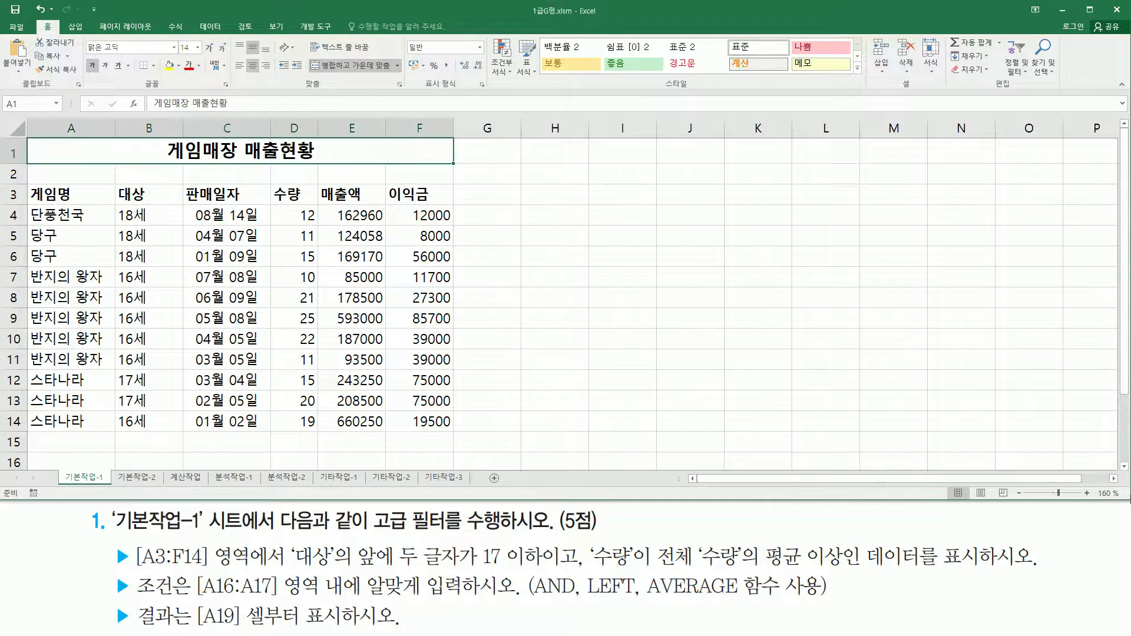
# Enter the criteria heading 조건 in cell A16 below the sales table.
pyautogui.click(1124, 466)
pyautogui.click(1124, 466)
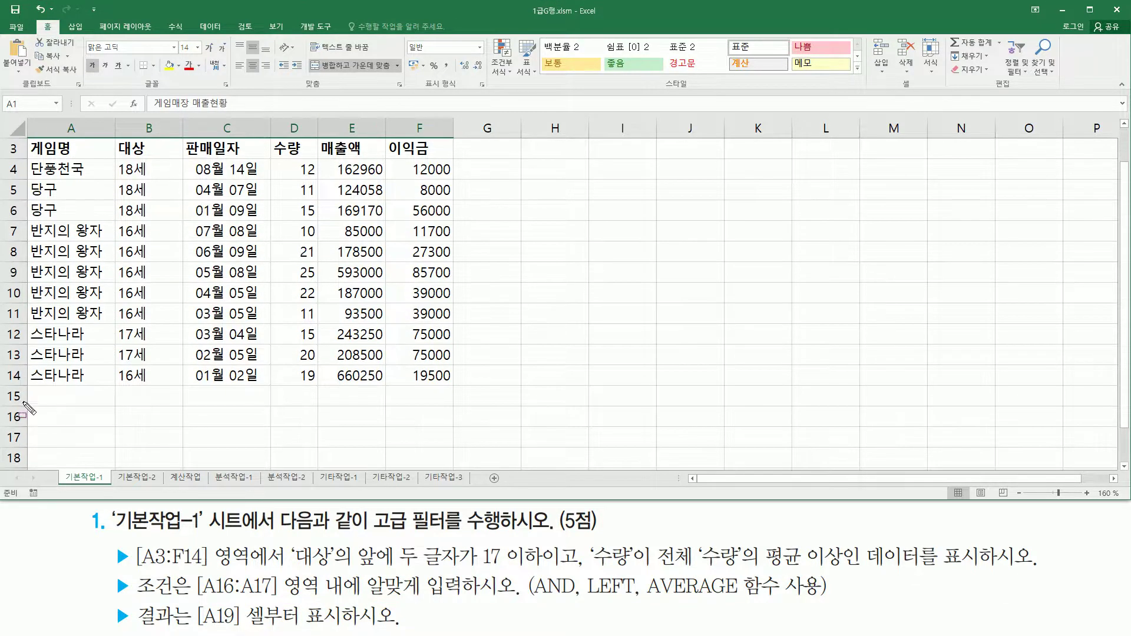
pyautogui.moveTo(28, 405); pyautogui.dragTo(114, 446)
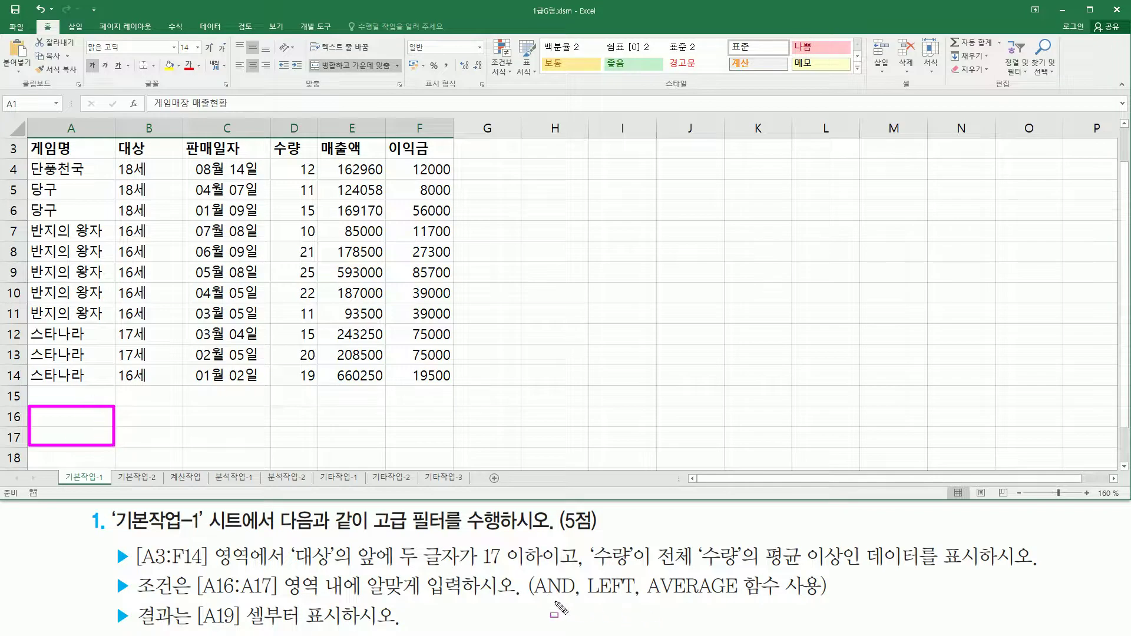
pyautogui.moveTo(534, 601); pyautogui.dragTo(787, 603)
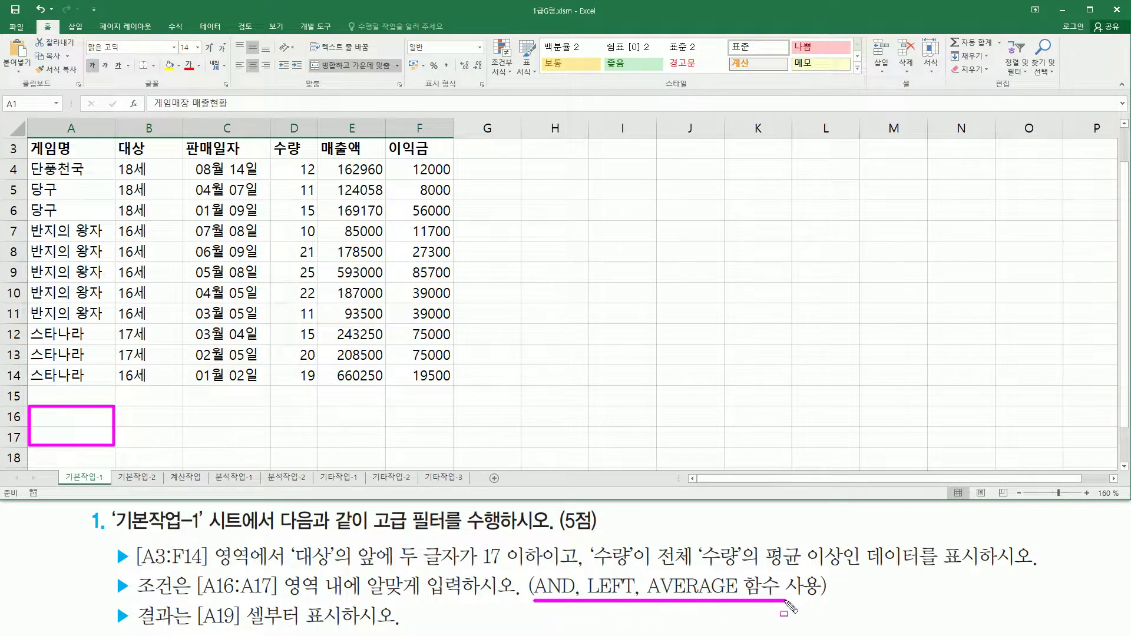
pyautogui.press('Escape')
pyautogui.click(71, 415)
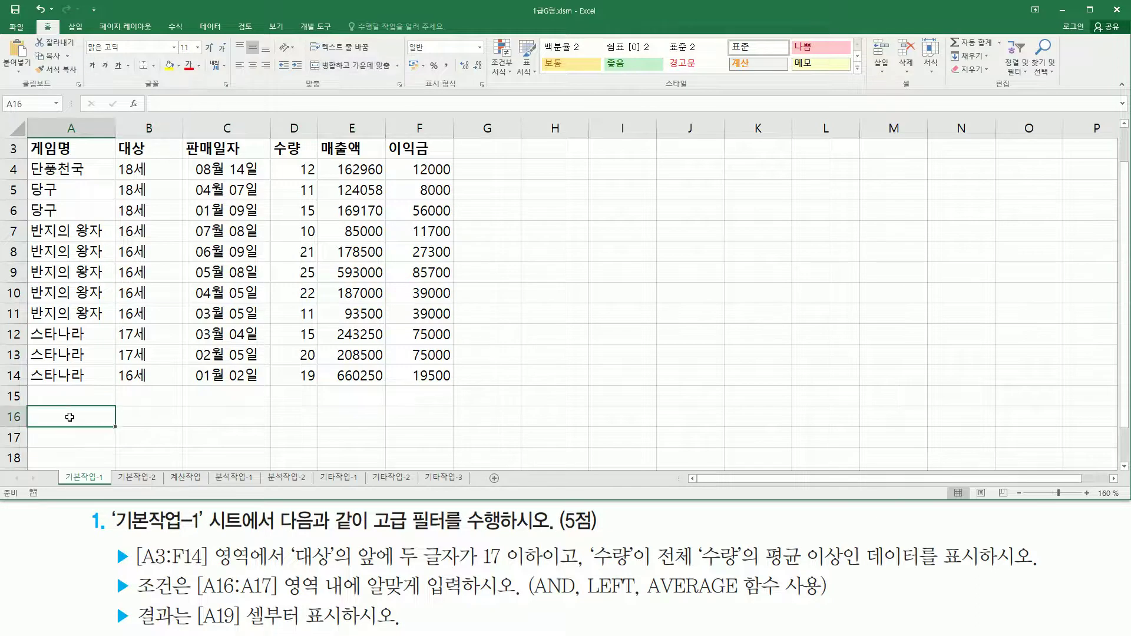
pyautogui.write('wh')
pyautogui.press('BackSpace')
pyautogui.press('BackSpace')
pyautogui.write('조건')
pyautogui.press('Return')
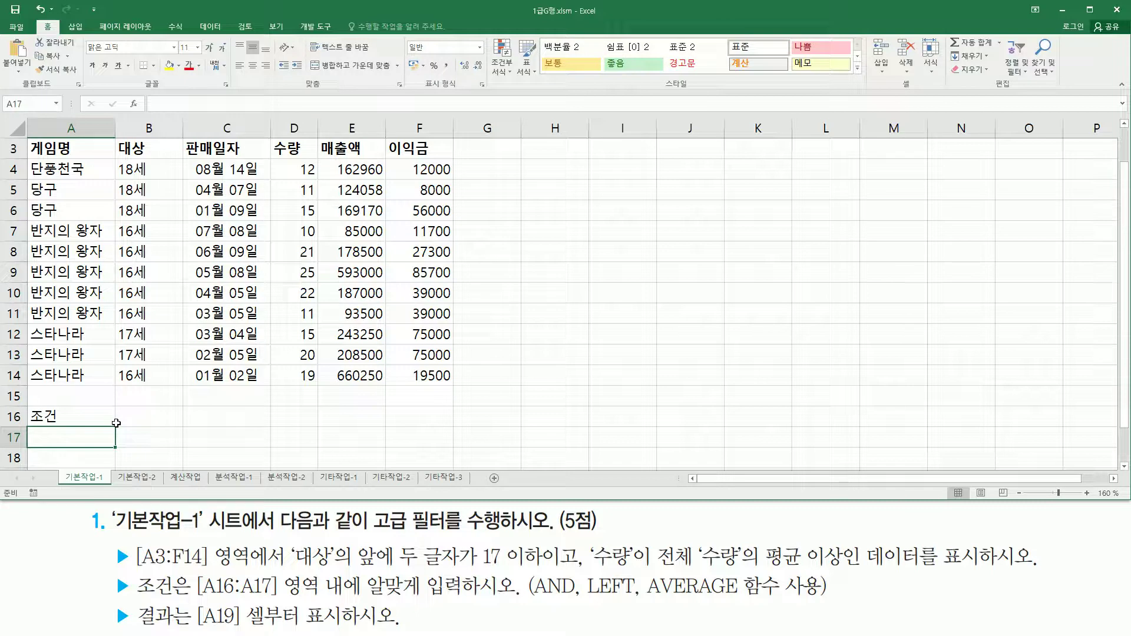
# Build an AVERAGE formula in A17 over the 수량 values D4:D14, using the absolute reference $D$4:$D$14.
pyautogui.write('=ave')
pyautogui.press('Tab')
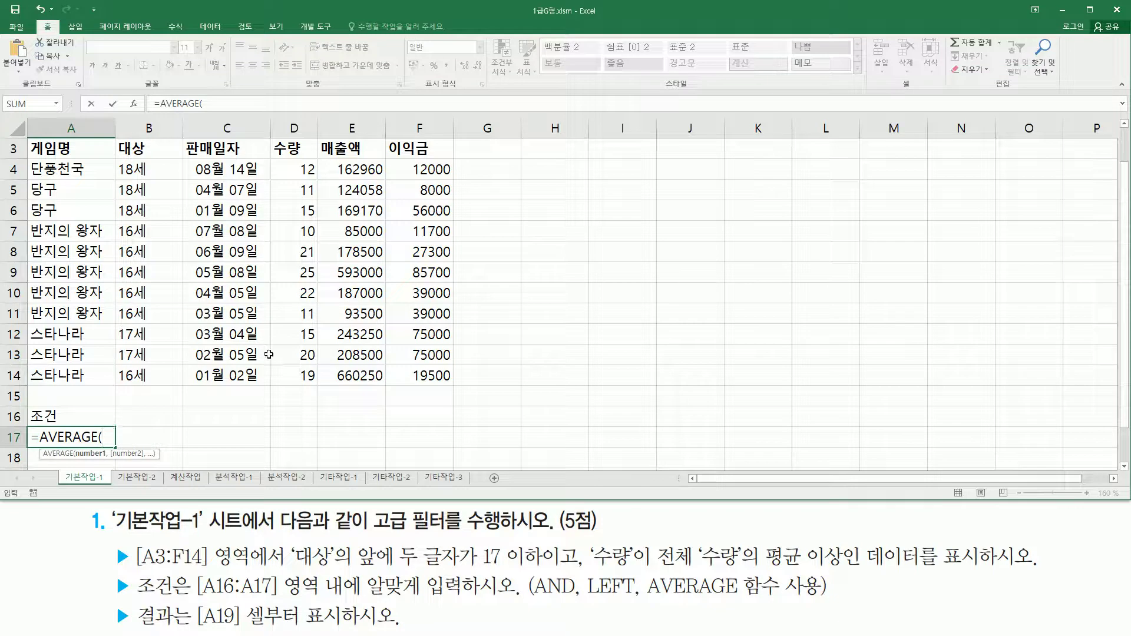
pyautogui.moveTo(293, 172); pyautogui.dragTo(303, 373)
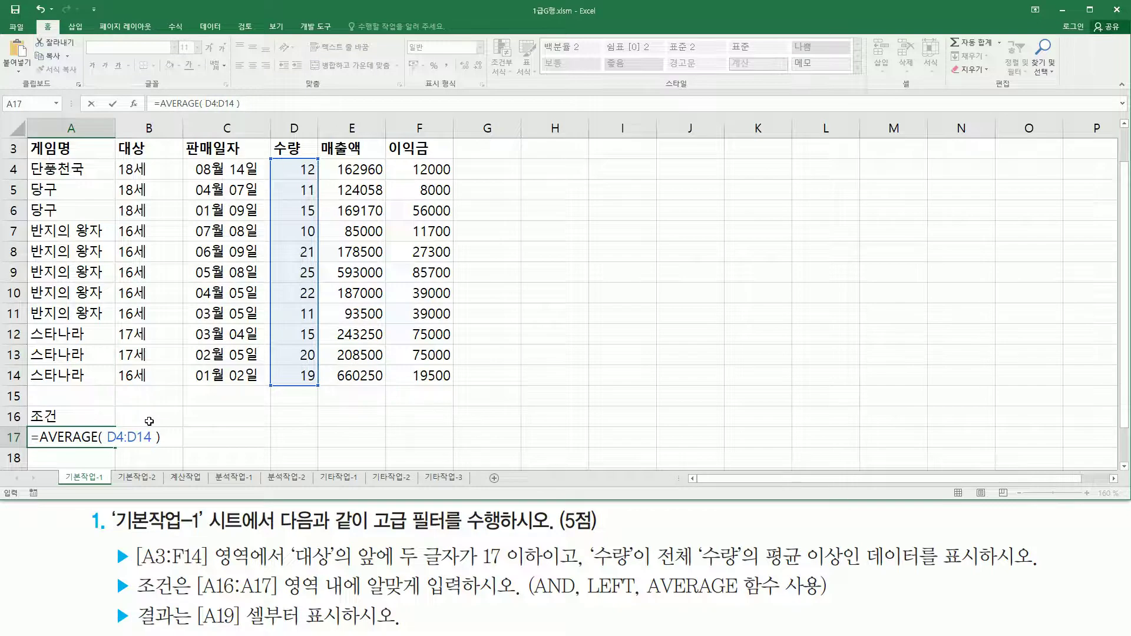
pyautogui.moveTo(271, 159); pyautogui.dragTo(321, 390)
pyautogui.moveTo(110, 445); pyautogui.dragTo(151, 446)
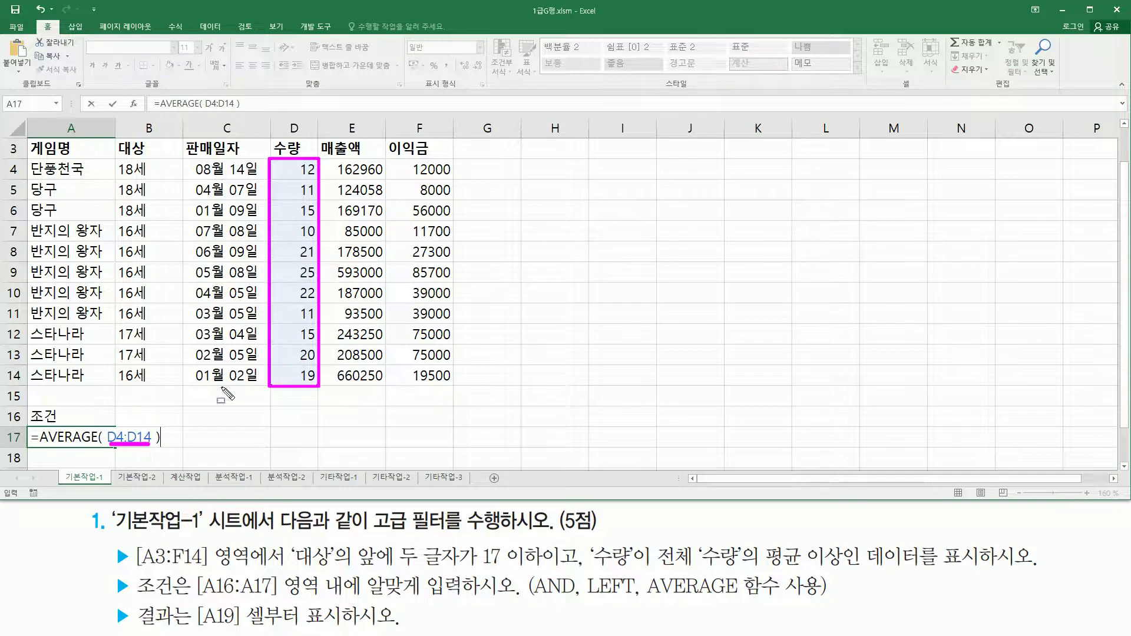
pyautogui.press('Escape')
pyautogui.moveTo(116, 438); pyautogui.dragTo(144, 441)
pyautogui.press('F4')
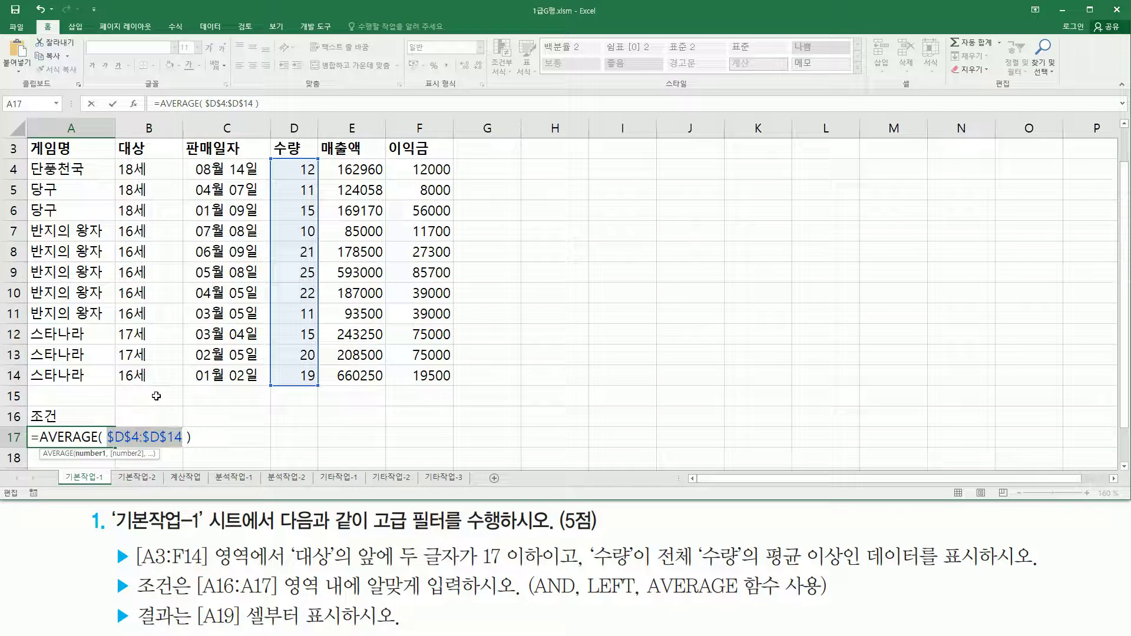
# Remove the AVERAGE expression from the formula in A17 and begin an AND function in its place.
pyautogui.moveTo(40, 437); pyautogui.dragTo(280, 434)
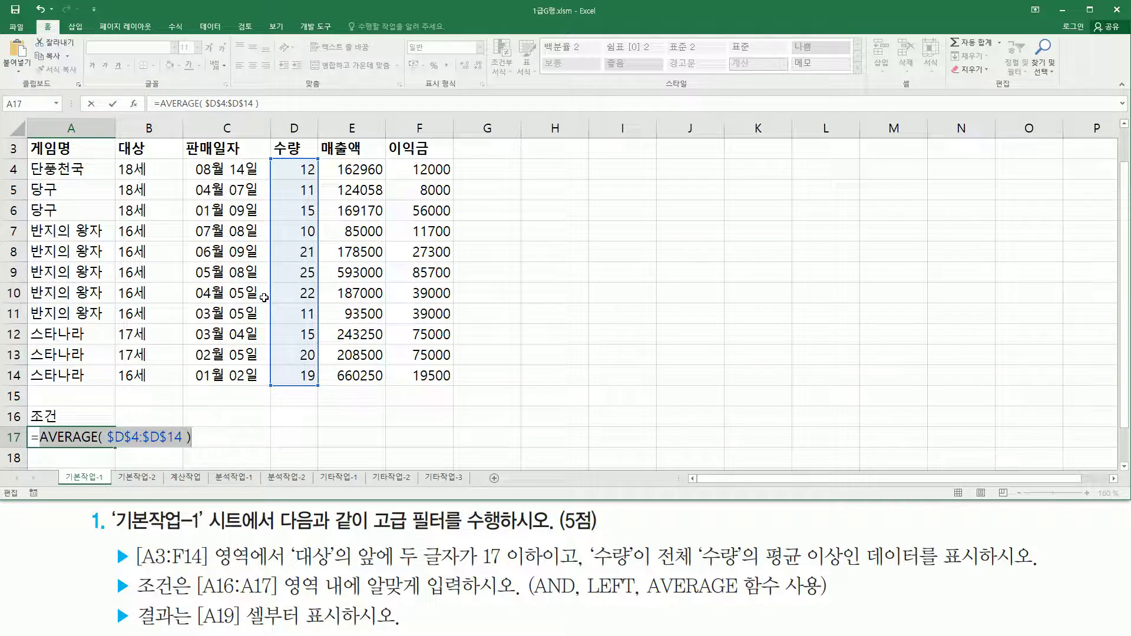
pyautogui.press('BackSpace')
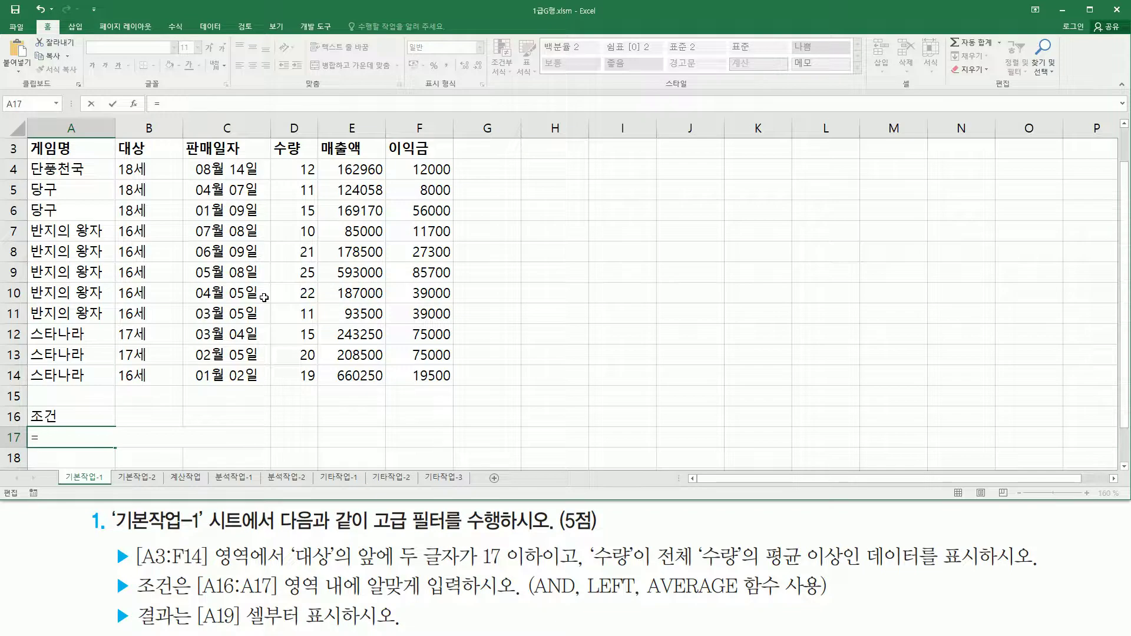
pyautogui.write('and')
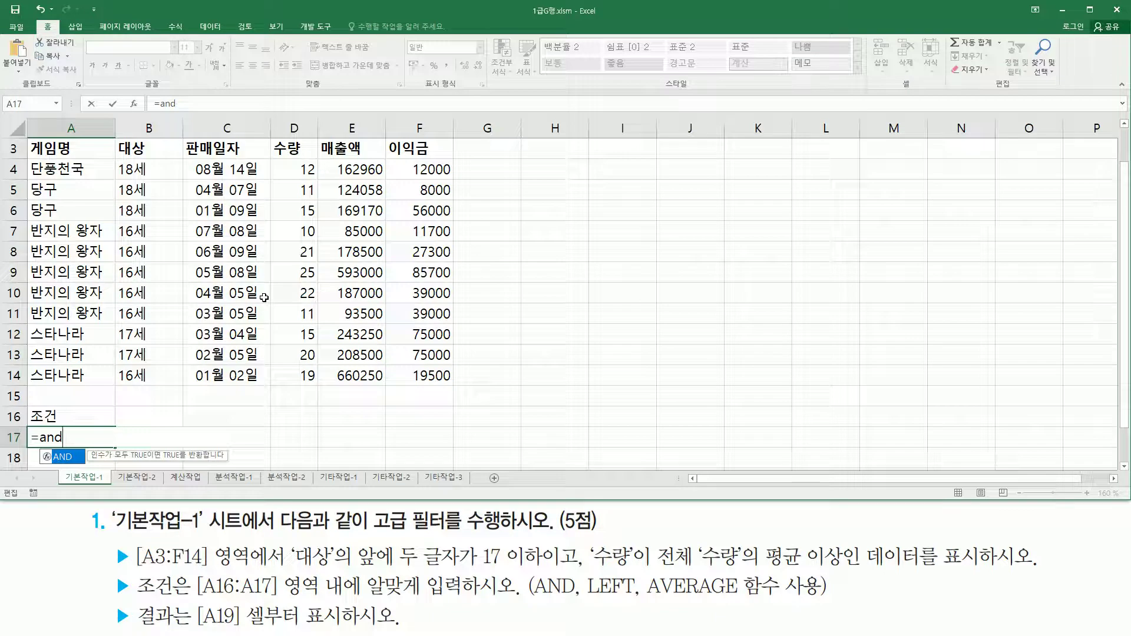
pyautogui.write('(')
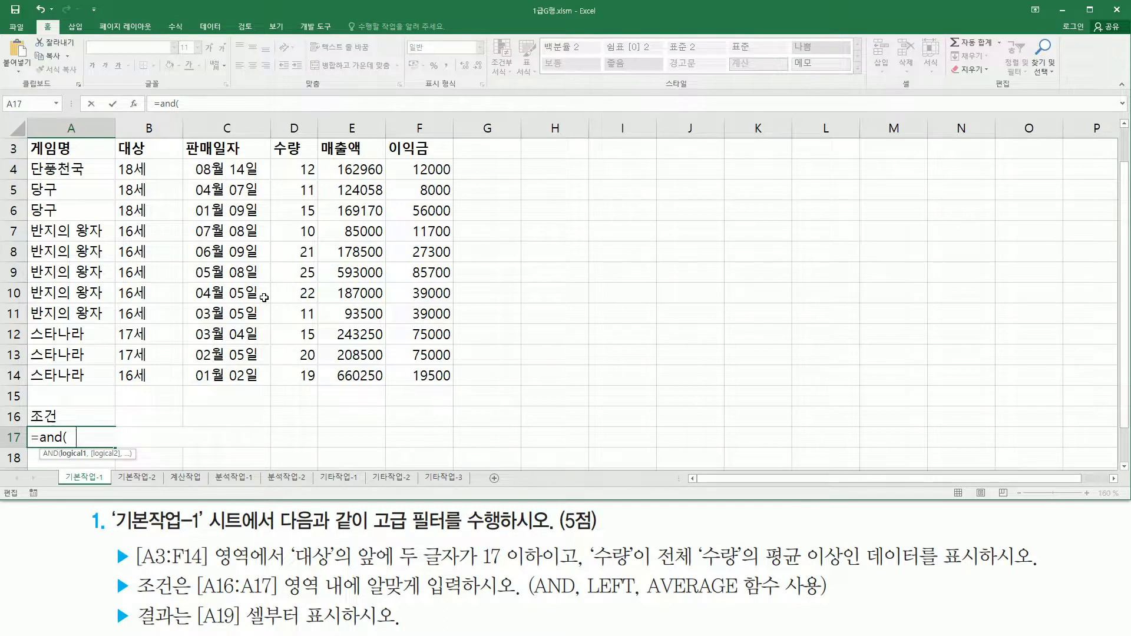
pyautogui.moveTo(112, 158)
pyautogui.mouseDown()
pyautogui.moveTo(125, 171)
pyautogui.moveTo(133, 242)
pyautogui.moveTo(136, 393)
pyautogui.mouseUp()
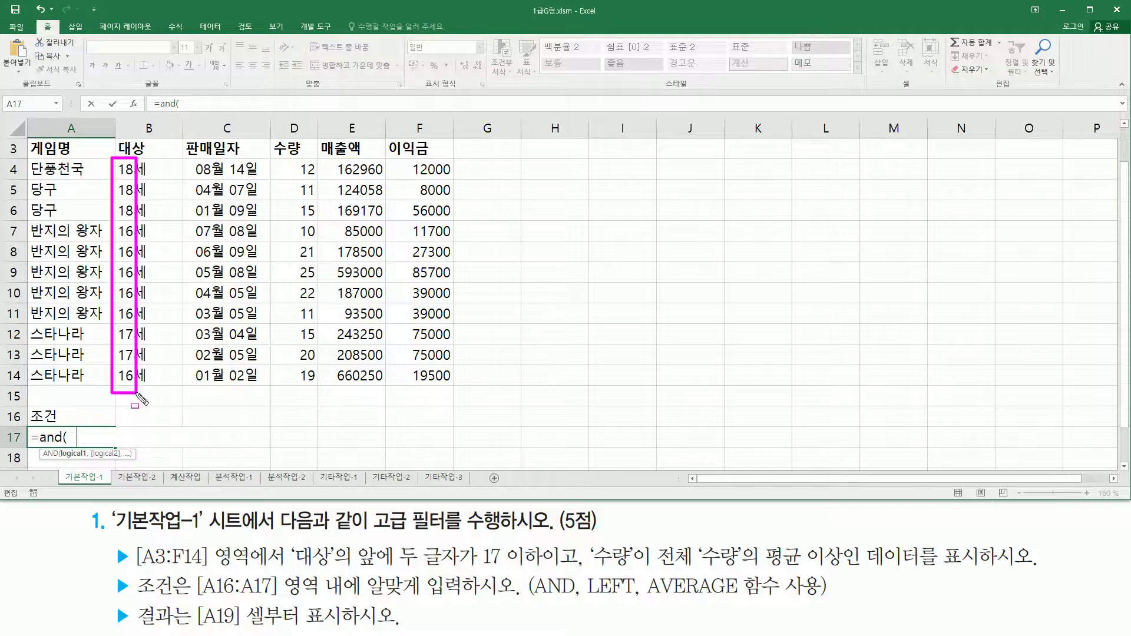
pyautogui.moveTo(587, 597); pyautogui.dragTo(632, 597)
pyautogui.press('Escape')
pyautogui.click(96, 435)
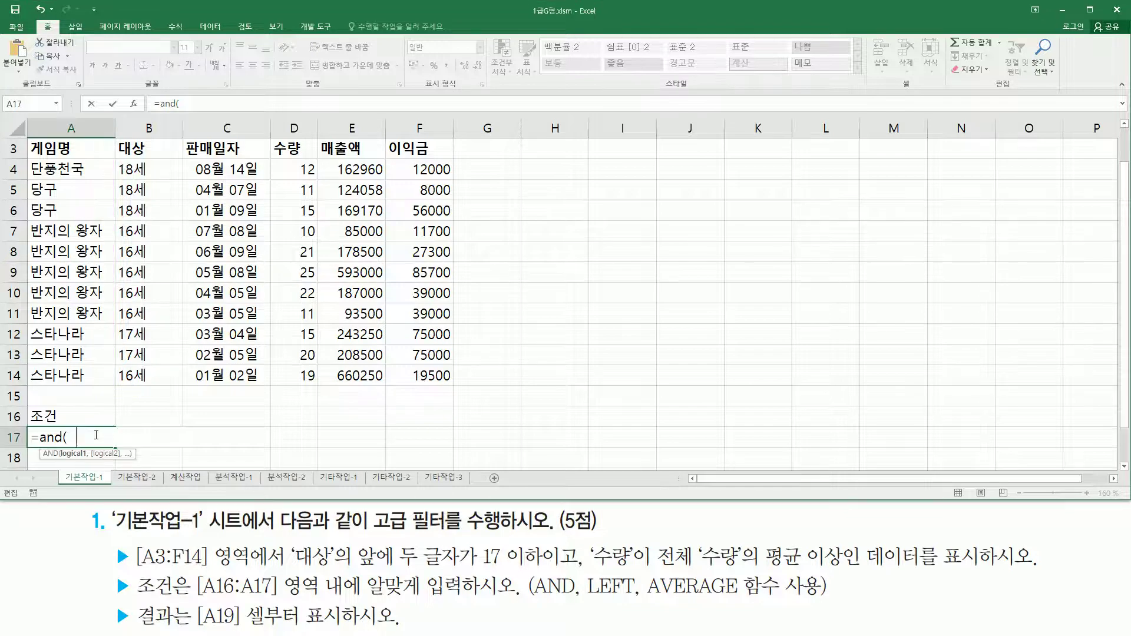
# Add LEFT(B4, 2) <= 17 as the first condition of the AND formula in A17.
pyautogui.write('le')
pyautogui.press('Tab')
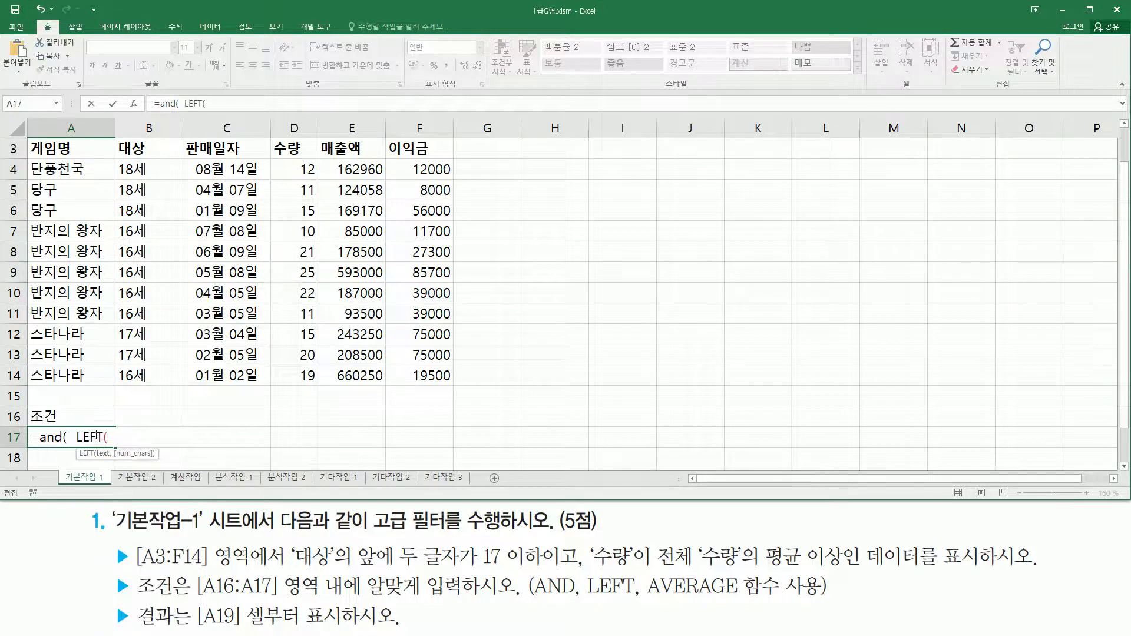
pyautogui.click(156, 168)
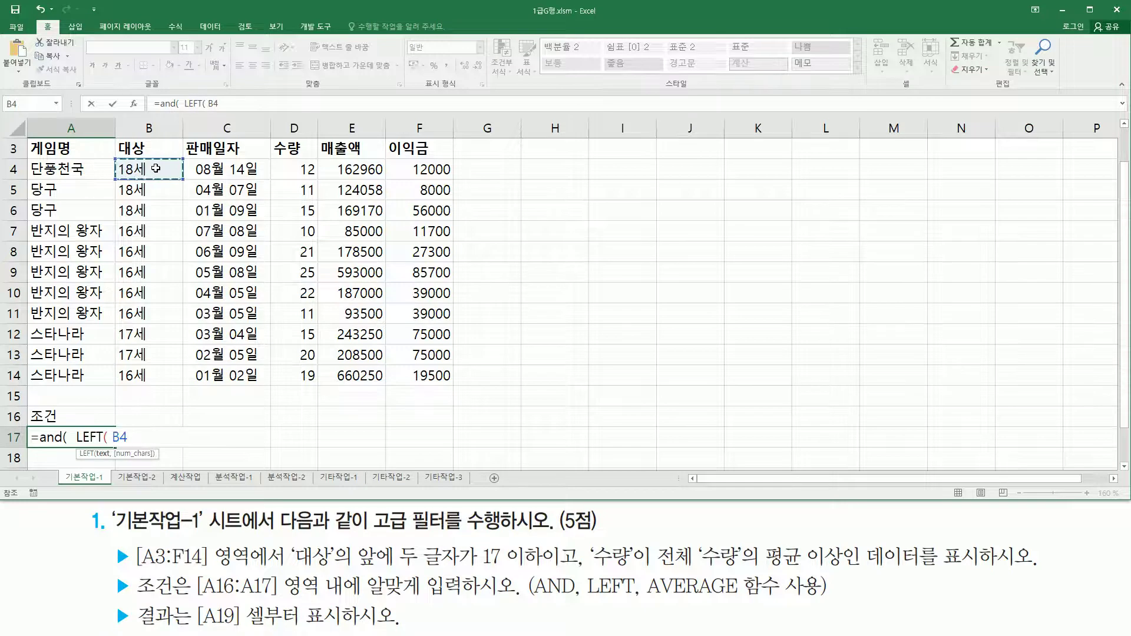
pyautogui.write(', 2')
pyautogui.write('_')
pyautogui.write(')')
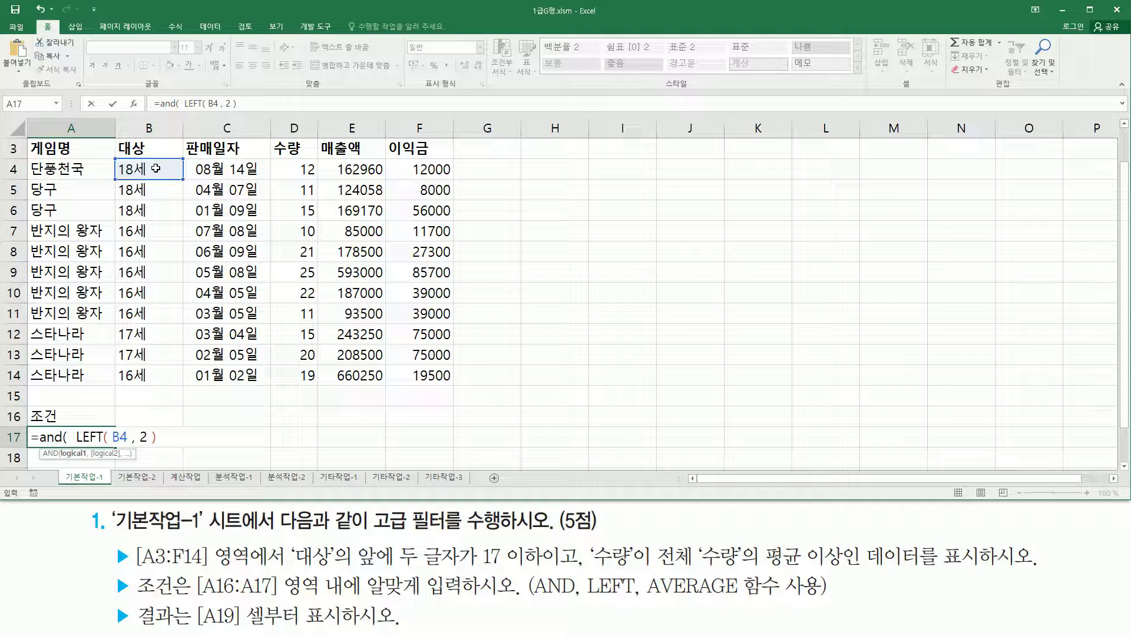
pyautogui.write(' <= 17 ,')
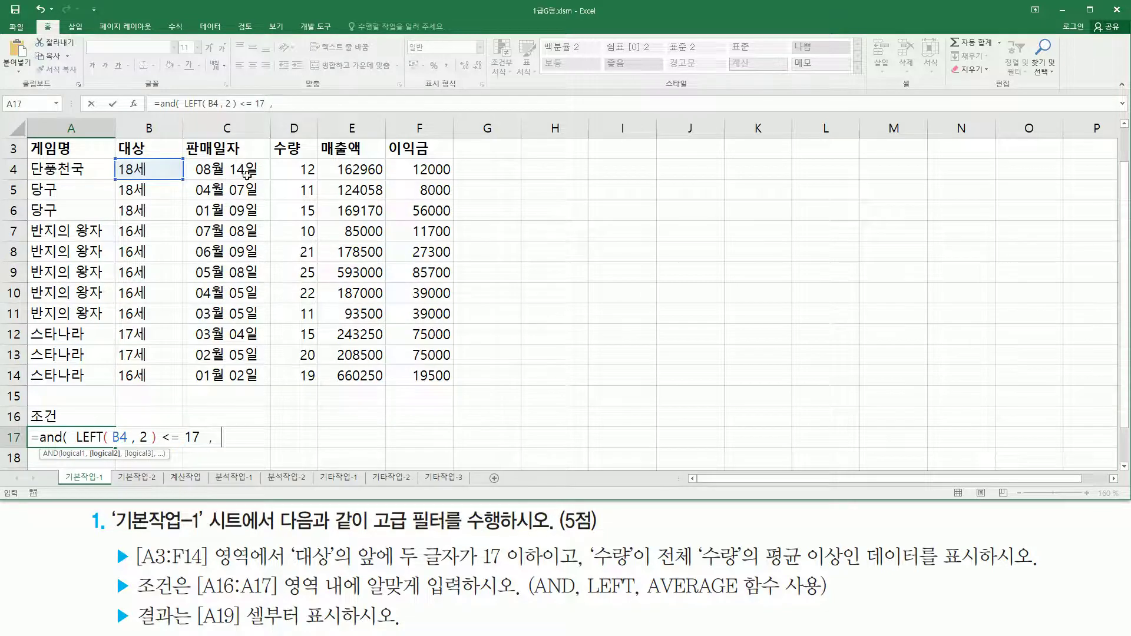
# Add D4 >= AVERAGE($D$4:$D$14) as the second condition and close the AND function in A17.
pyautogui.click(293, 165)
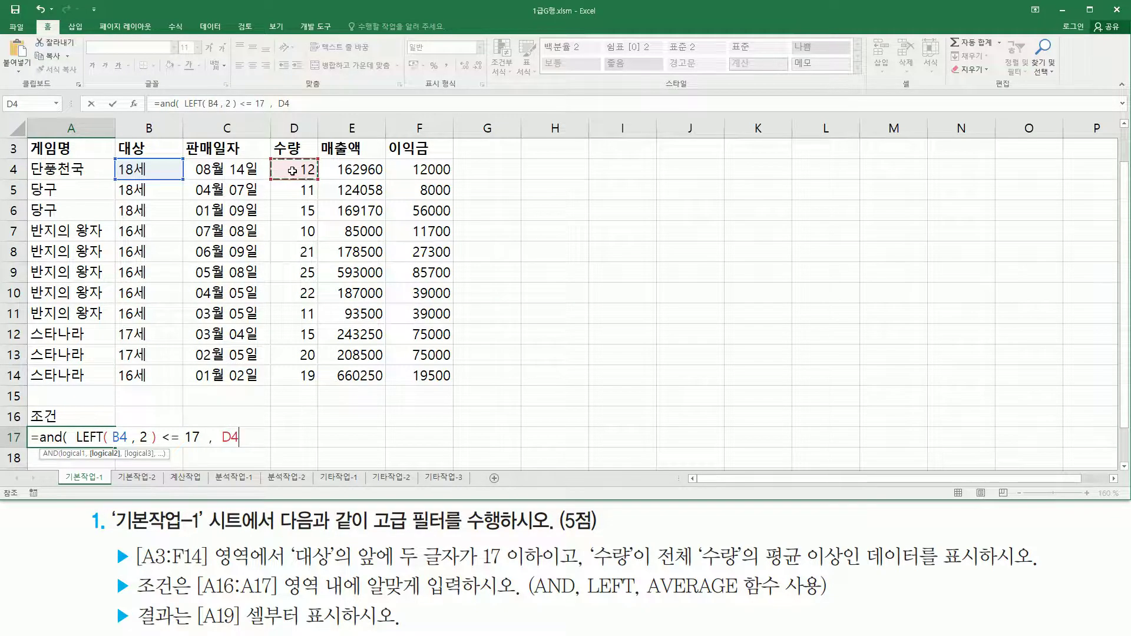
pyautogui.write('>=')
pyautogui.write('AVERAGE( $D$4:$D$14 )')
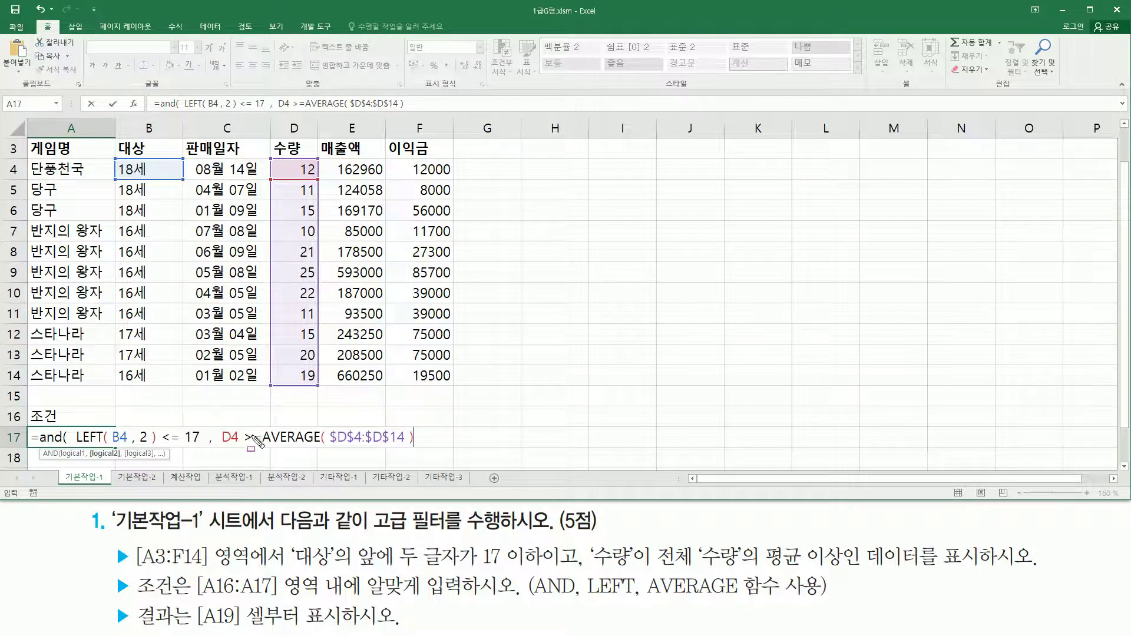
pyautogui.moveTo(240, 451); pyautogui.dragTo(419, 450)
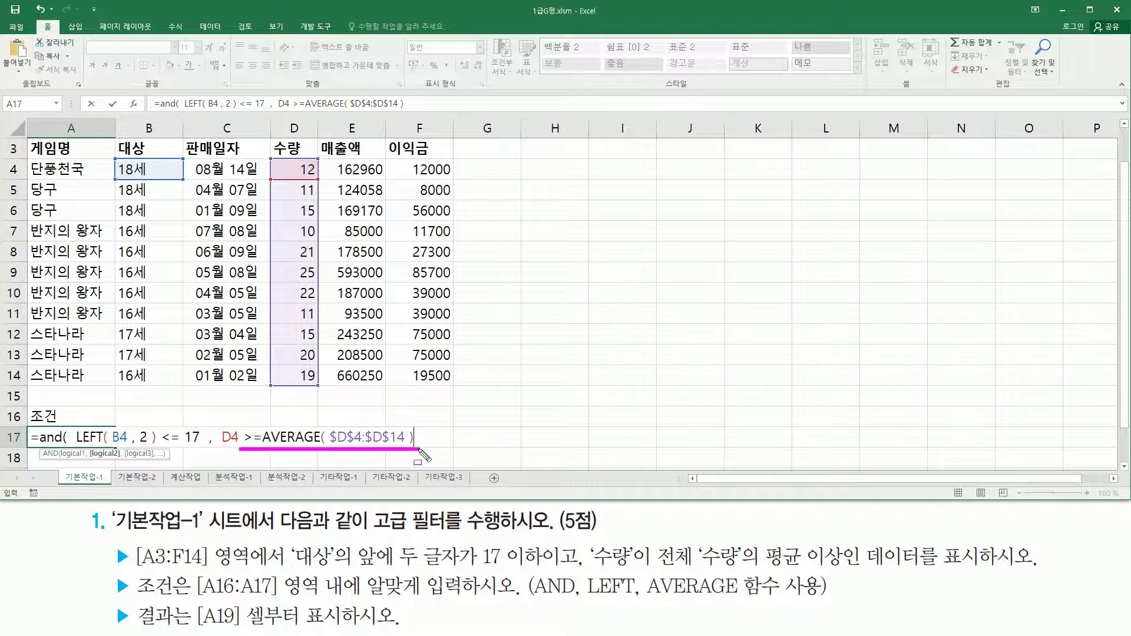
pyautogui.press('Escape')
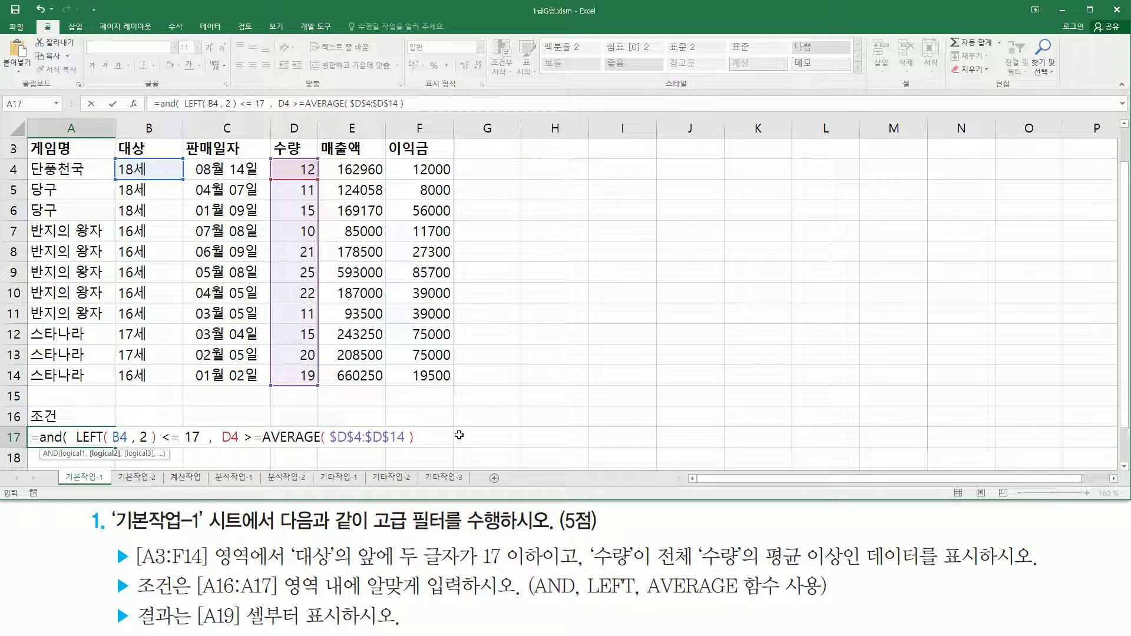
pyautogui.write(')')
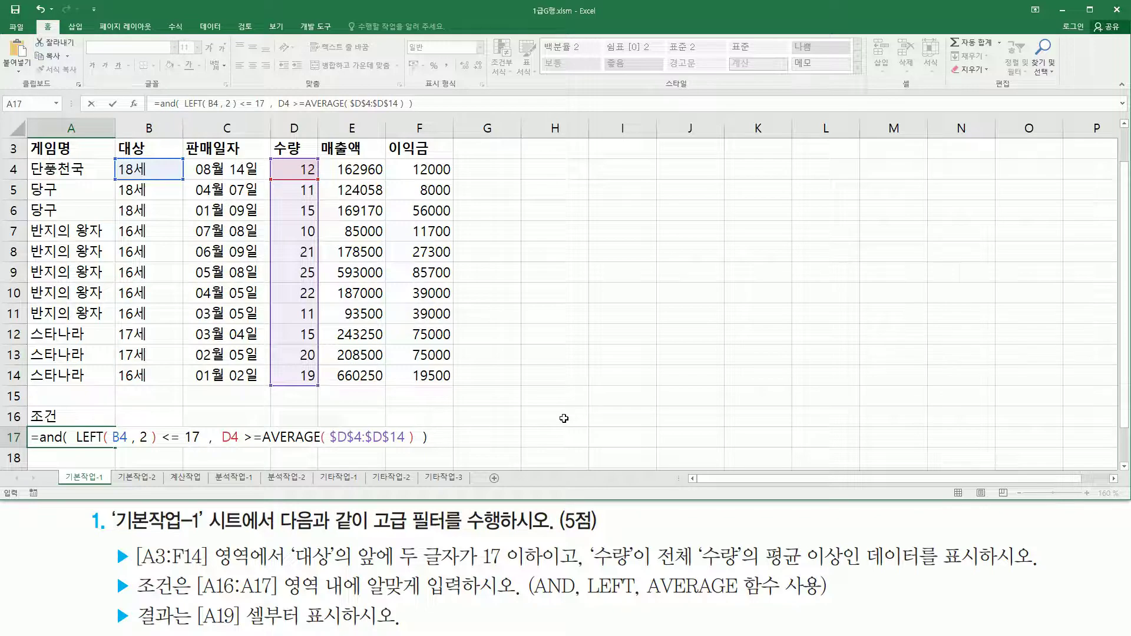
pyautogui.moveTo(218, 448)
pyautogui.mouseDown()
pyautogui.moveTo(237, 448)
pyautogui.moveTo(219, 420)
pyautogui.moveTo(419, 452)
pyautogui.mouseUp()
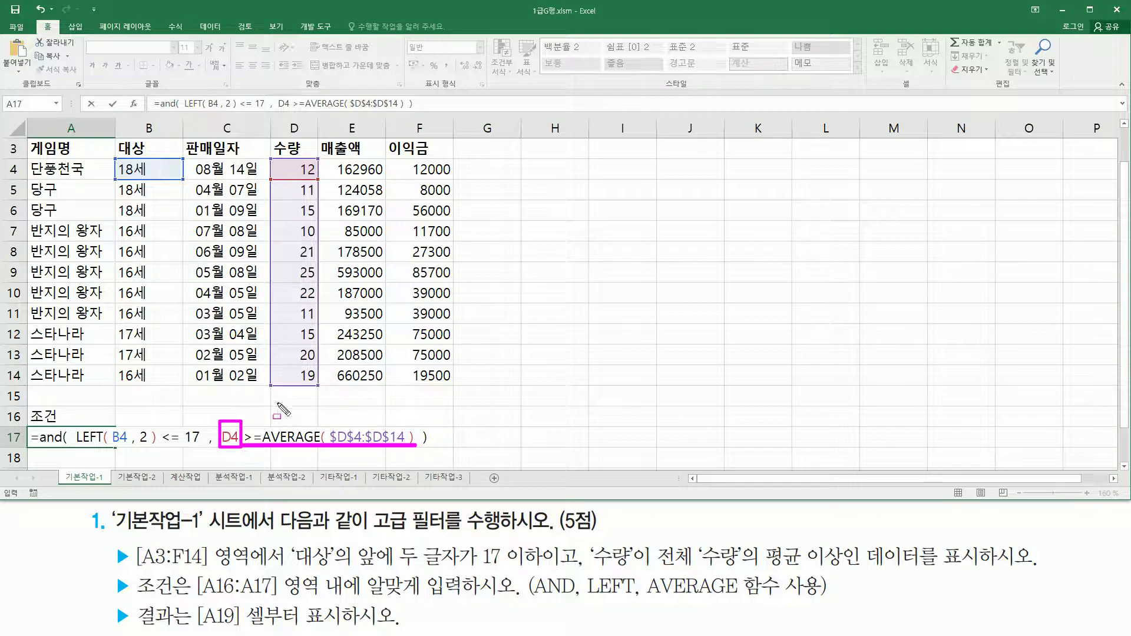
pyautogui.press('e')
pyautogui.moveTo(73, 450); pyautogui.dragTo(200, 448)
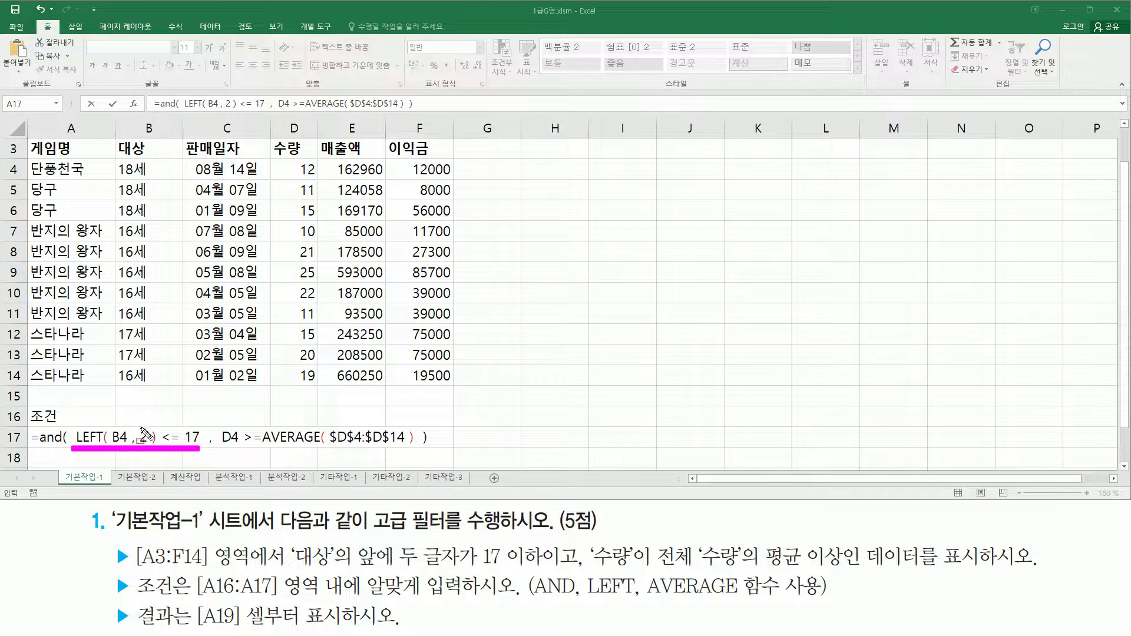
pyautogui.moveTo(76, 418)
pyautogui.mouseDown()
pyautogui.moveTo(98, 451)
pyautogui.moveTo(162, 453)
pyautogui.mouseUp()
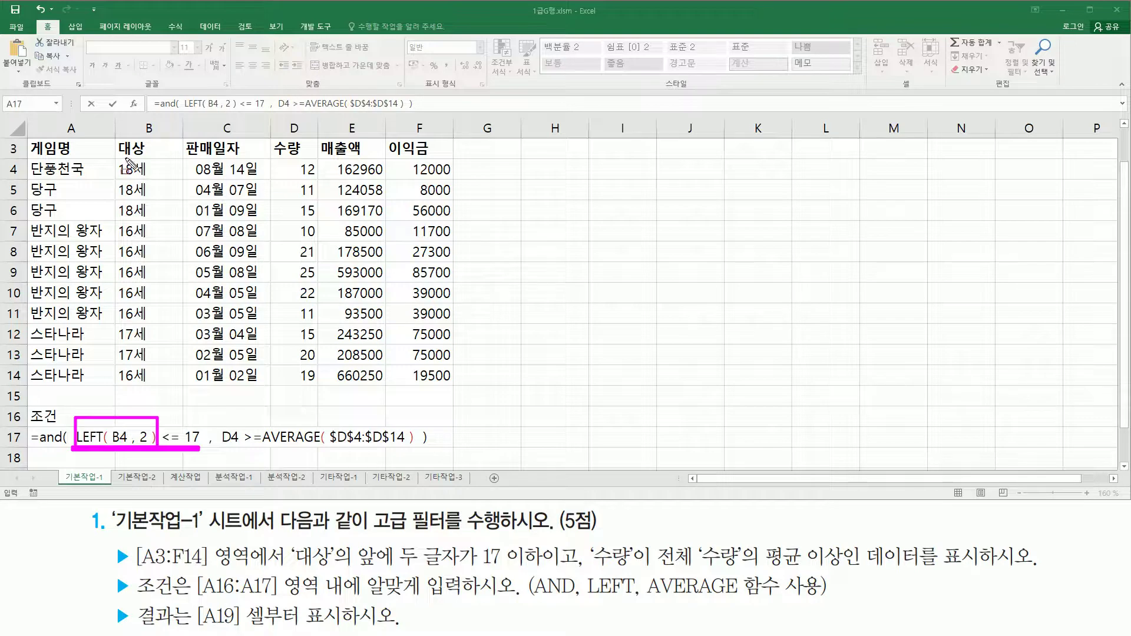
pyautogui.moveTo(116, 157); pyautogui.dragTo(136, 388)
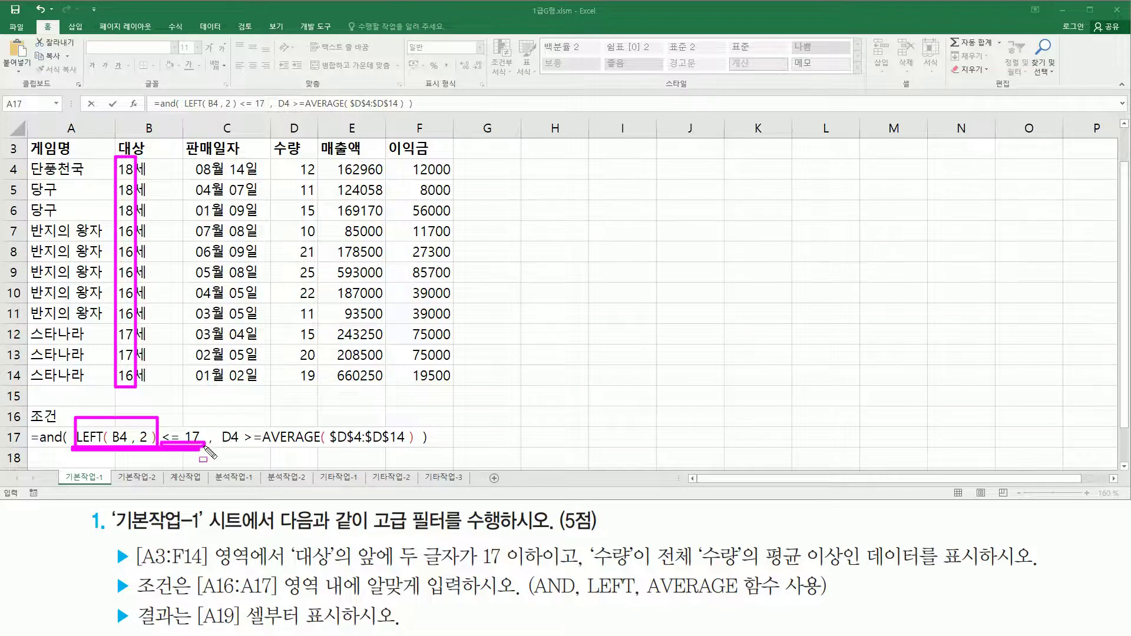
pyautogui.moveTo(159, 444); pyautogui.dragTo(202, 444)
pyautogui.press('Escape')
pyautogui.hotkey('ctrl', '2')
pyautogui.moveTo(75, 419)
pyautogui.mouseDown()
pyautogui.moveTo(86, 451)
pyautogui.moveTo(158, 452)
pyautogui.mouseUp()
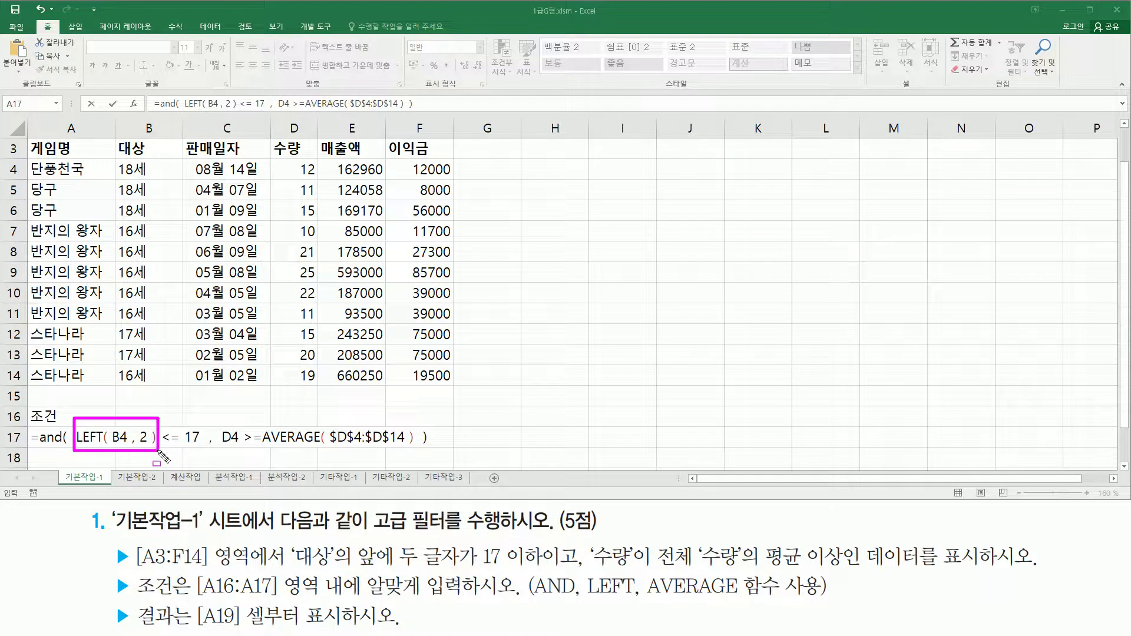
pyautogui.press('Escape')
# Multiply the LEFT(B4, 2) result by 1 in the A17 formula and commit the formula.
pyautogui.doubleClick(158, 437)
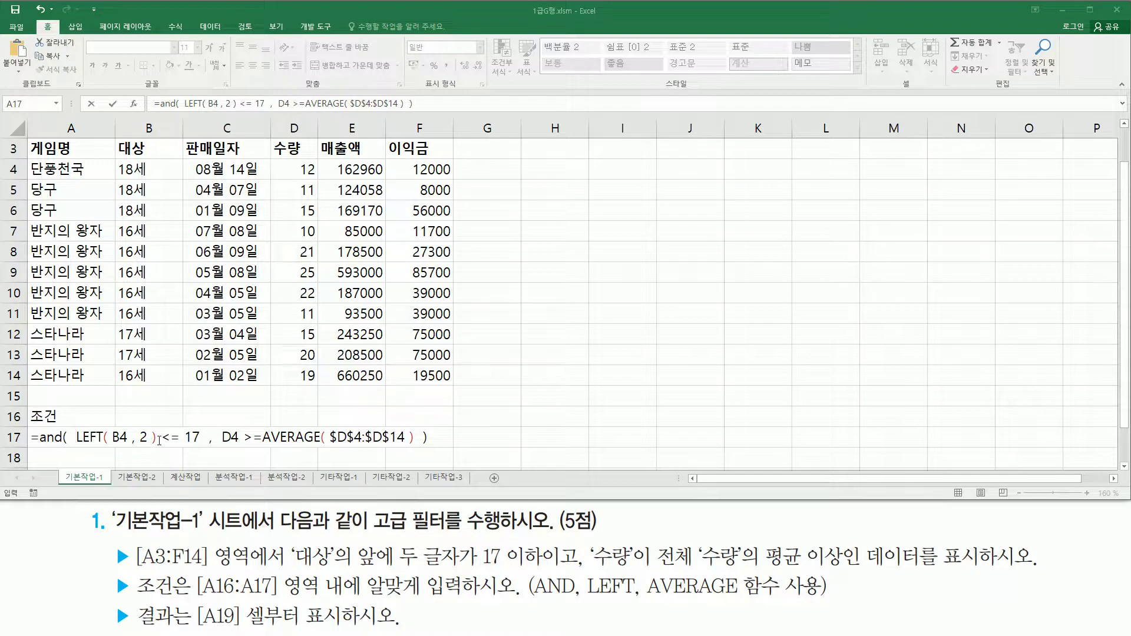
pyautogui.click(158, 436)
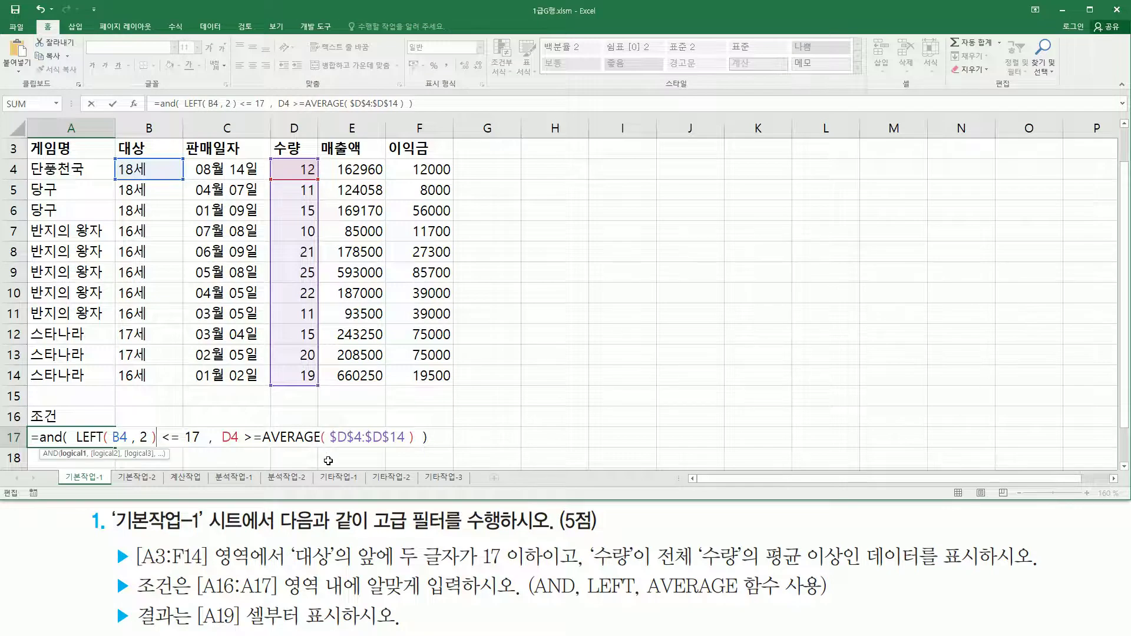
pyautogui.write('*1')
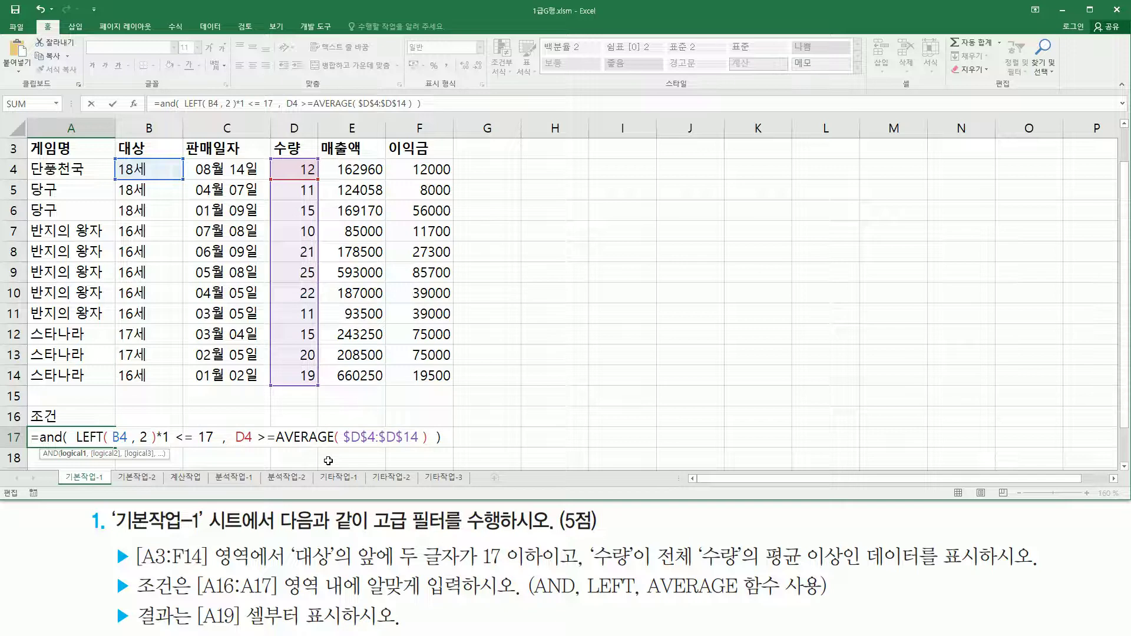
pyautogui.moveTo(75, 447); pyautogui.dragTo(170, 447)
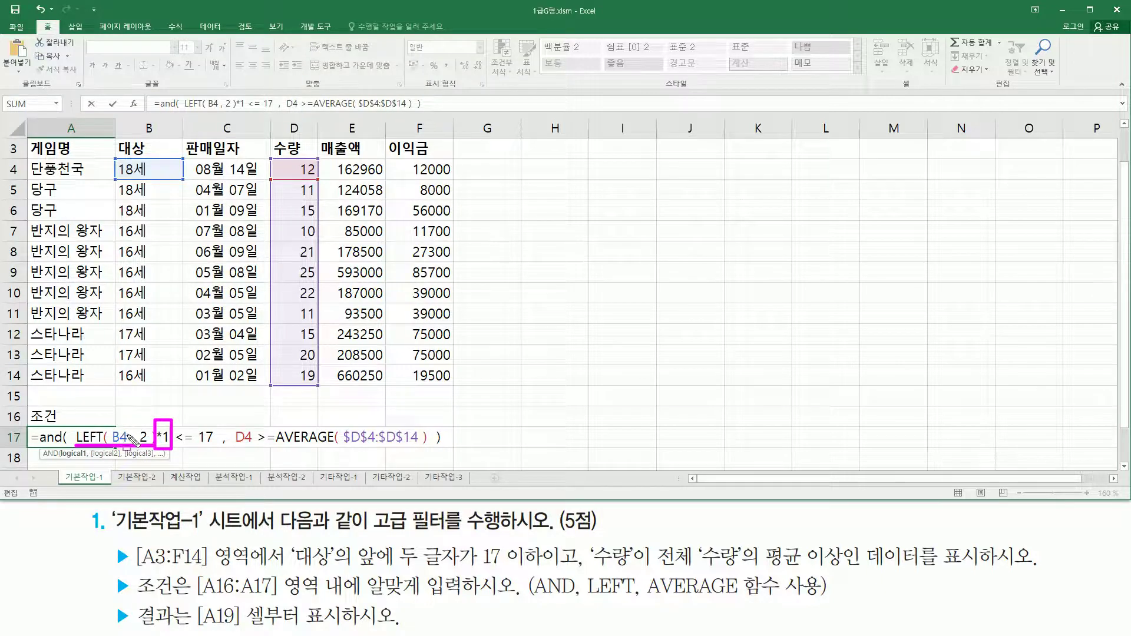
pyautogui.moveTo(174, 449); pyautogui.dragTo(213, 450)
pyautogui.press('Escape')
pyautogui.moveTo(153, 424); pyautogui.dragTo(171, 450)
pyautogui.press('Escape')
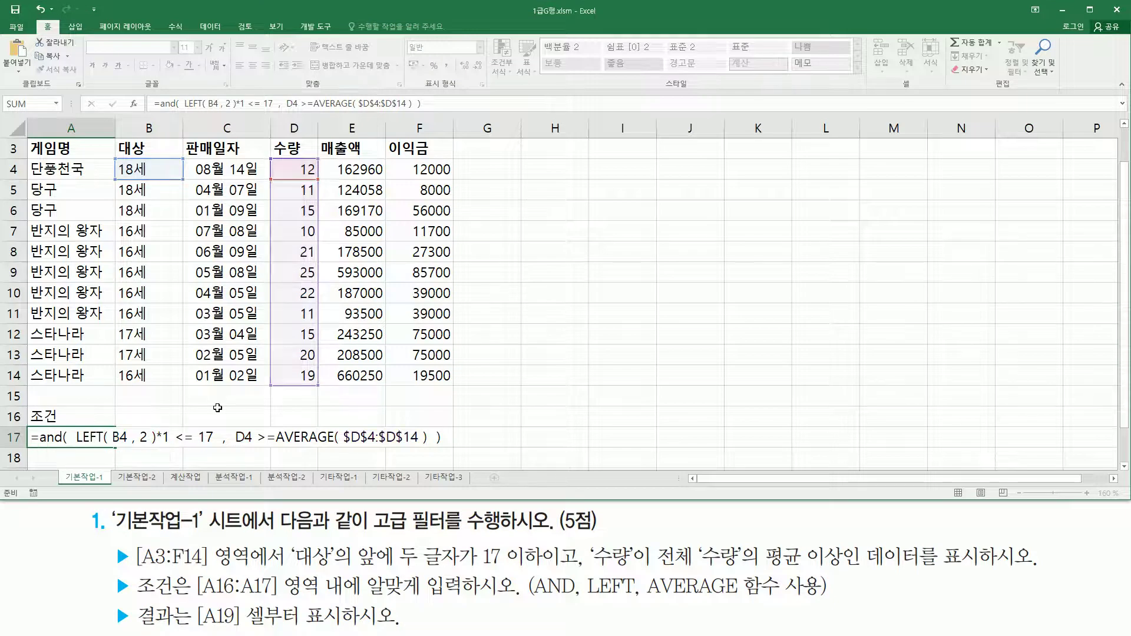
pyautogui.press('Return')
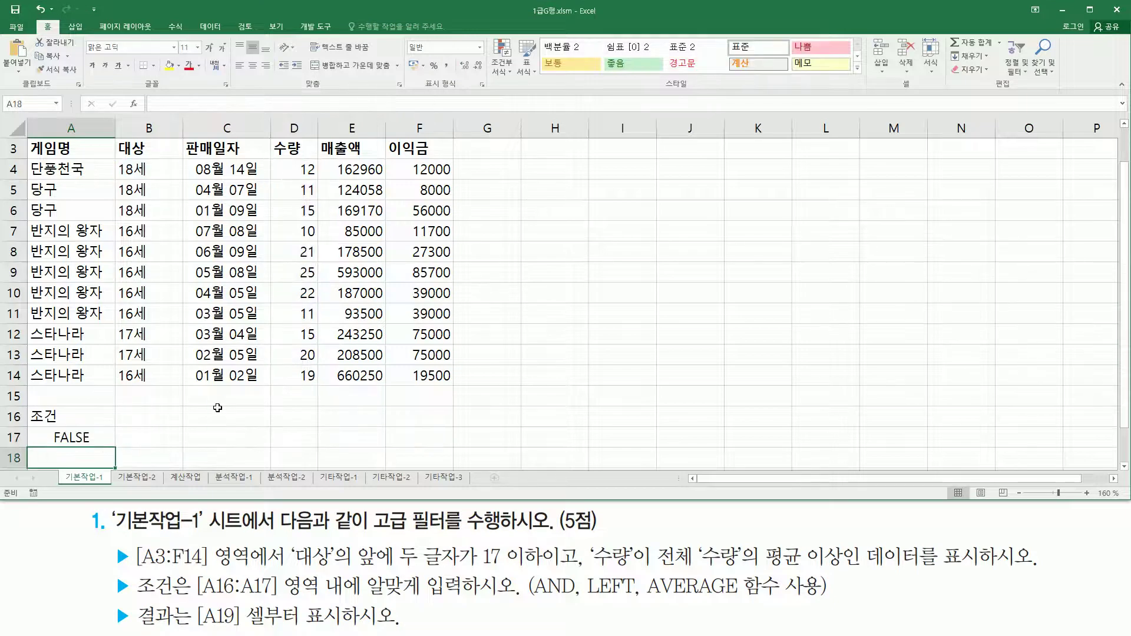
# Review the completed criteria formula in cell A17.
pyautogui.click(91, 439)
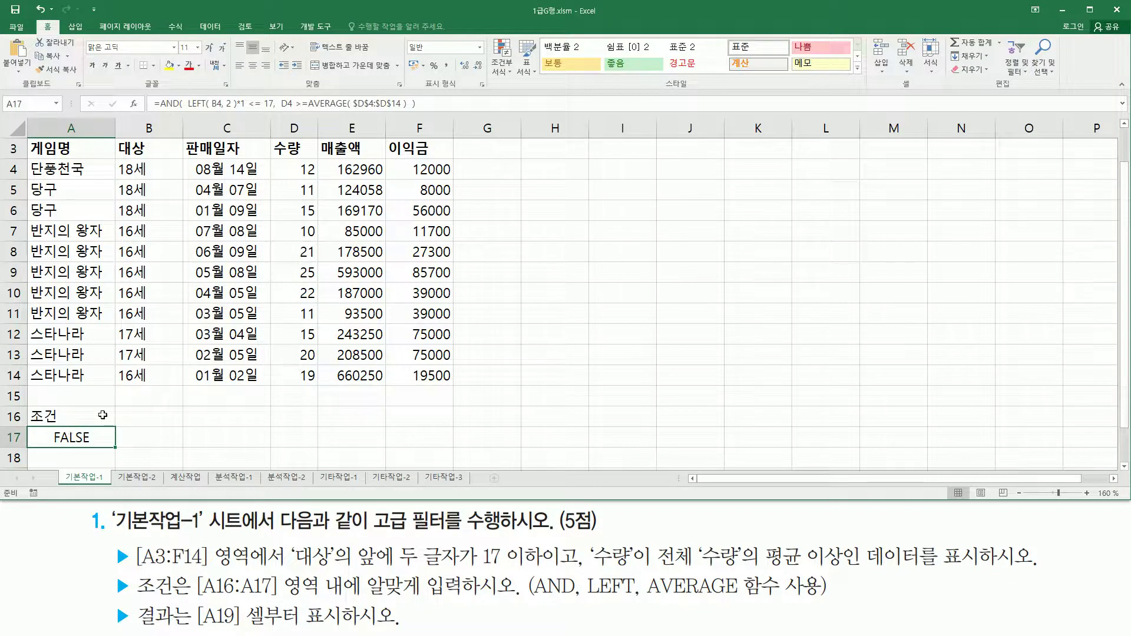
pyautogui.doubleClick(88, 436)
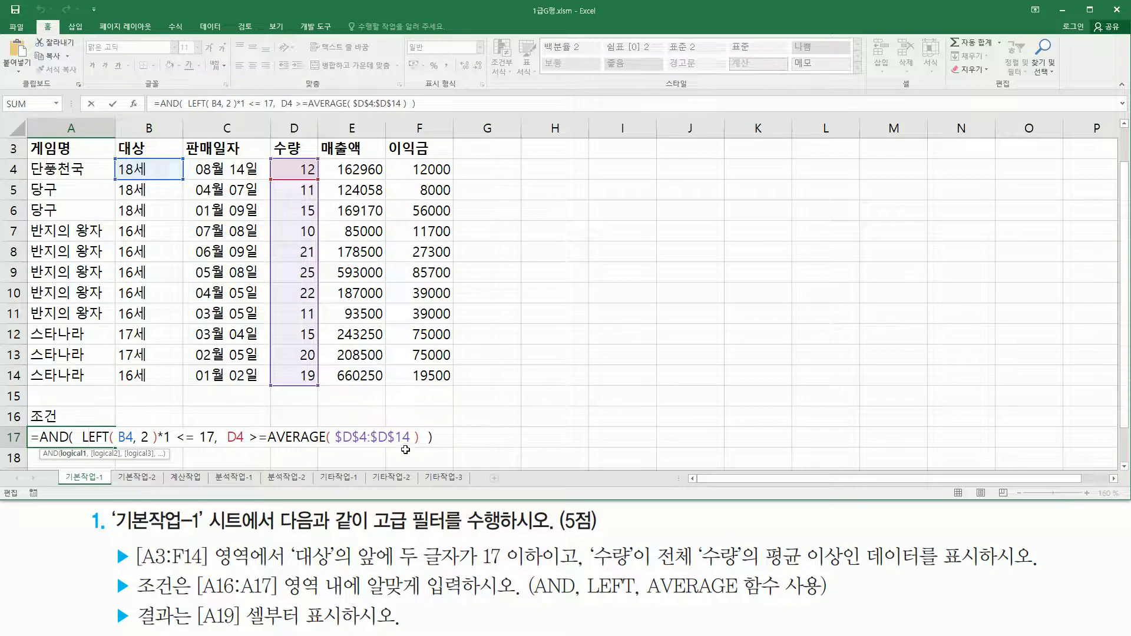
pyautogui.hotkey('ctrl', 'Return')
pyautogui.click(289, 423)
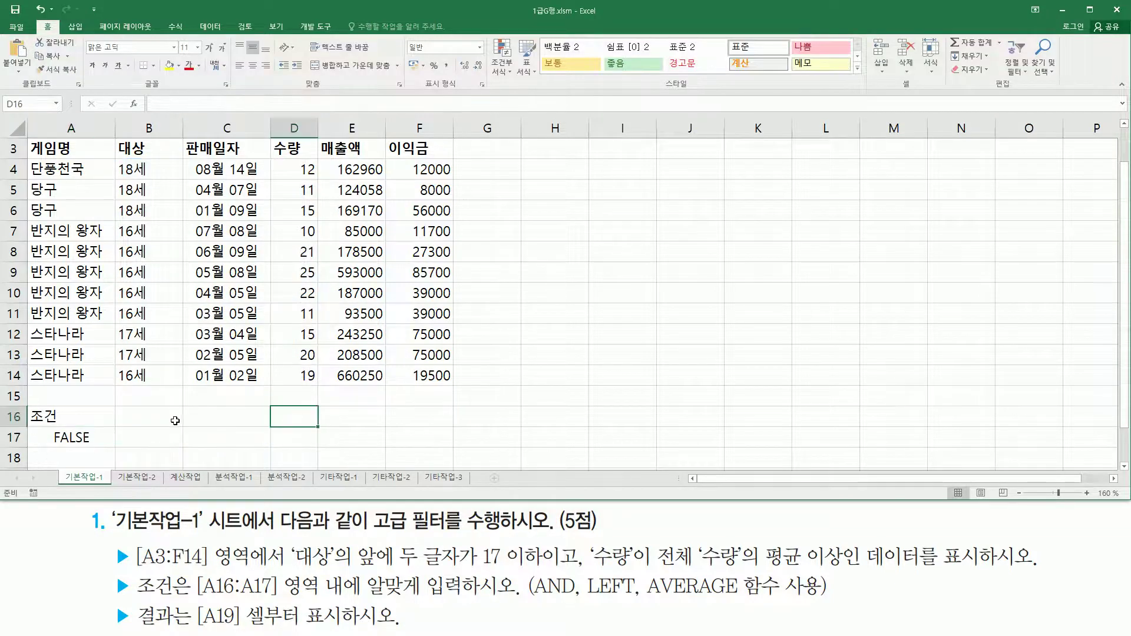
# Start an advanced filter on the sales table A3:F14 and choose to copy the results to another location (다른 장소에 복사).
pyautogui.moveTo(193, 598)
pyautogui.mouseDown()
pyautogui.moveTo(221, 623)
pyautogui.moveTo(346, 632)
pyautogui.mouseUp()
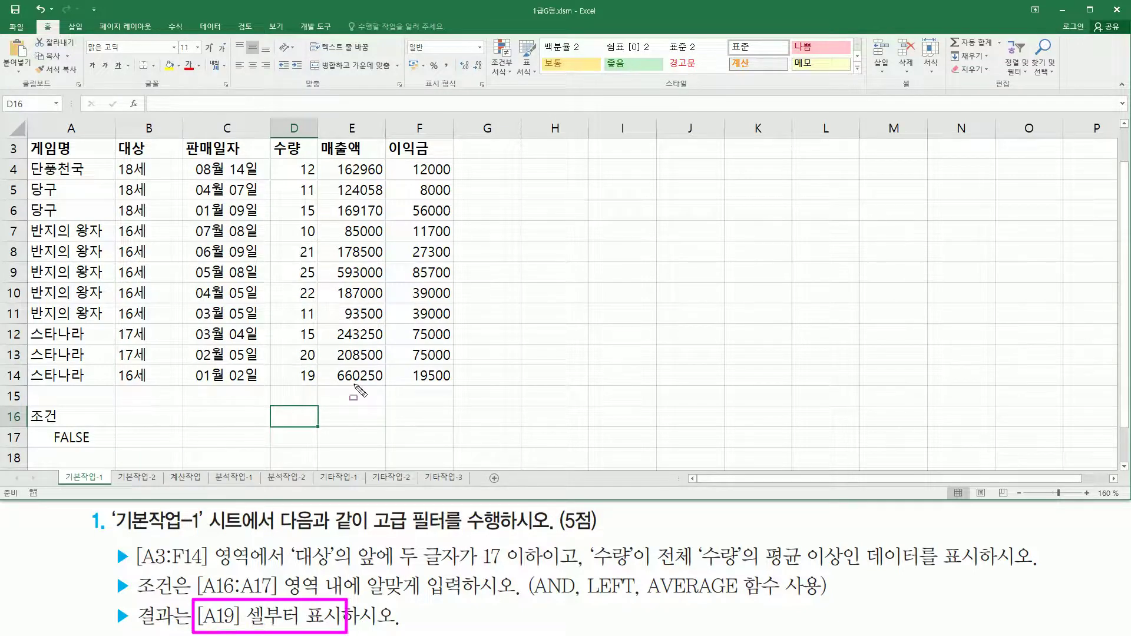
pyautogui.moveTo(28, 141)
pyautogui.mouseDown()
pyautogui.moveTo(226, 233)
pyautogui.moveTo(453, 394)
pyautogui.moveTo(451, 385)
pyautogui.mouseUp()
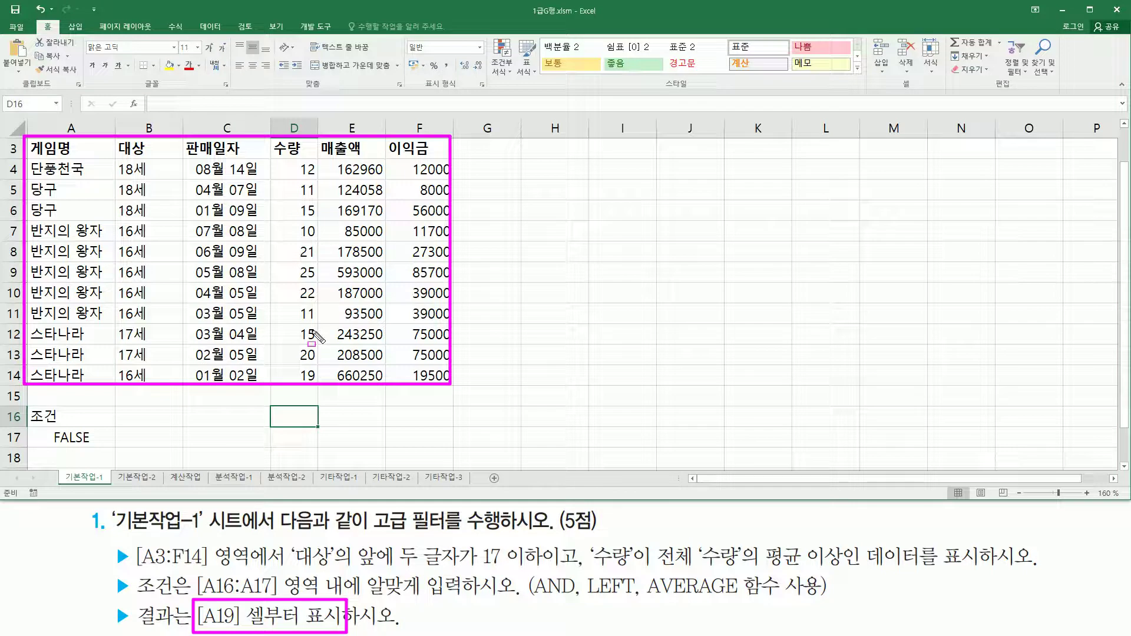
pyautogui.click(147, 188)
pyautogui.click(130, 252)
pyautogui.click(245, 273)
pyautogui.click(285, 230)
pyautogui.click(229, 198)
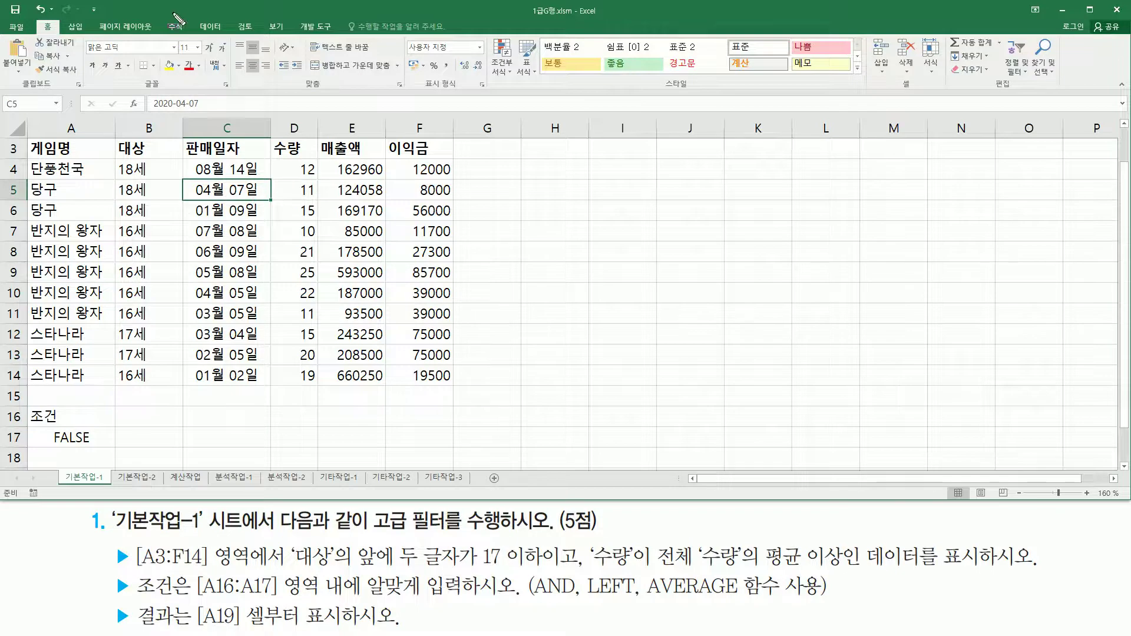
pyautogui.click(211, 28)
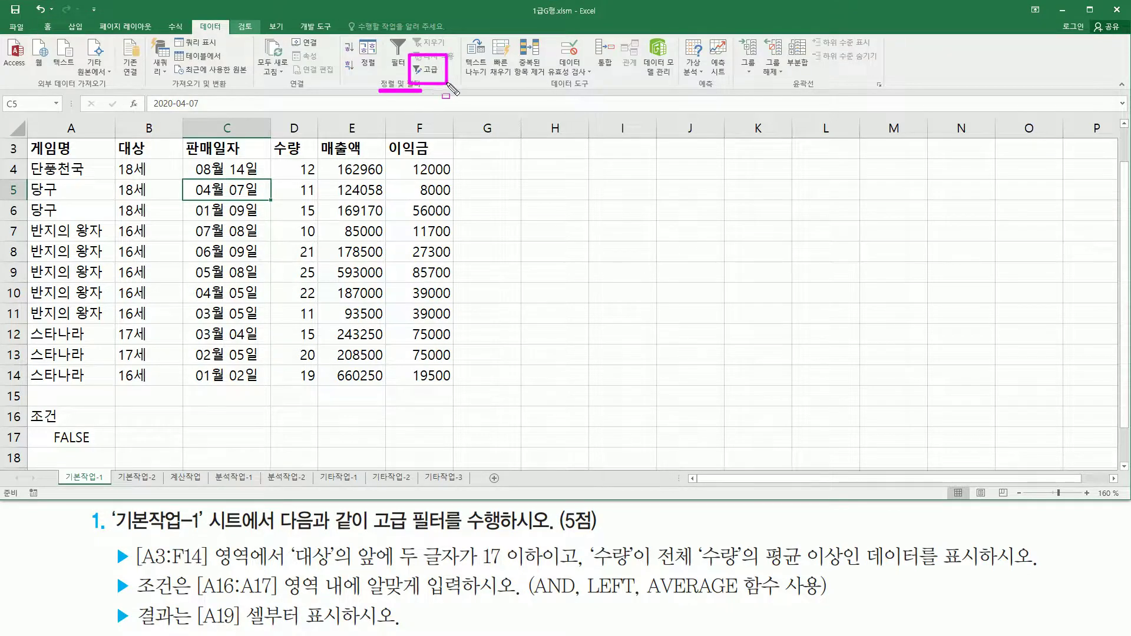
pyautogui.click(432, 70)
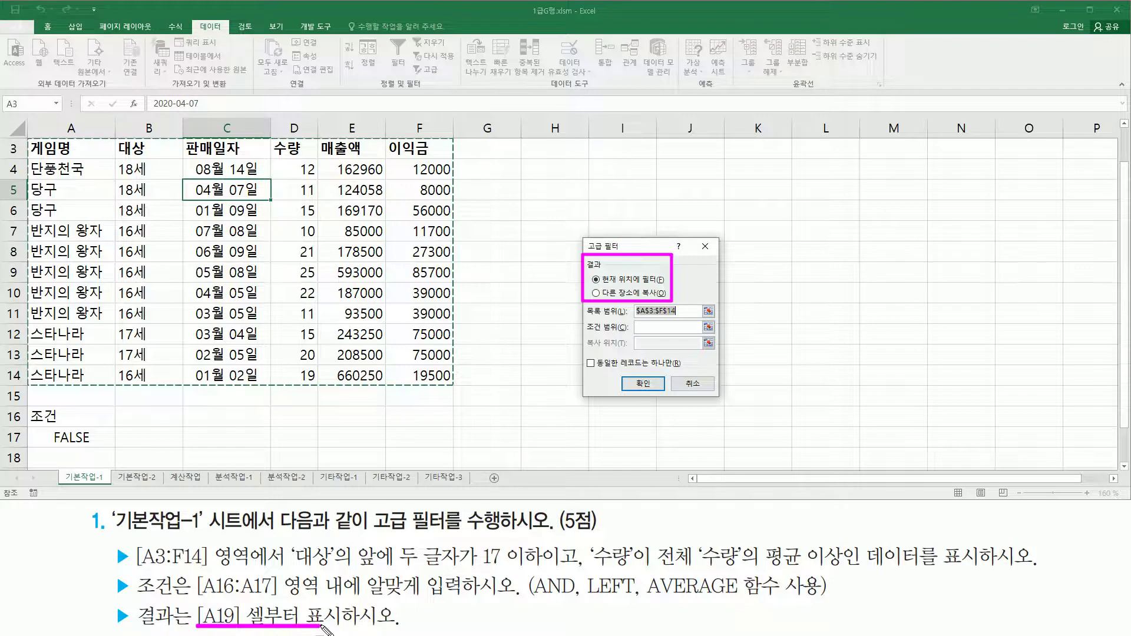
pyautogui.click(598, 294)
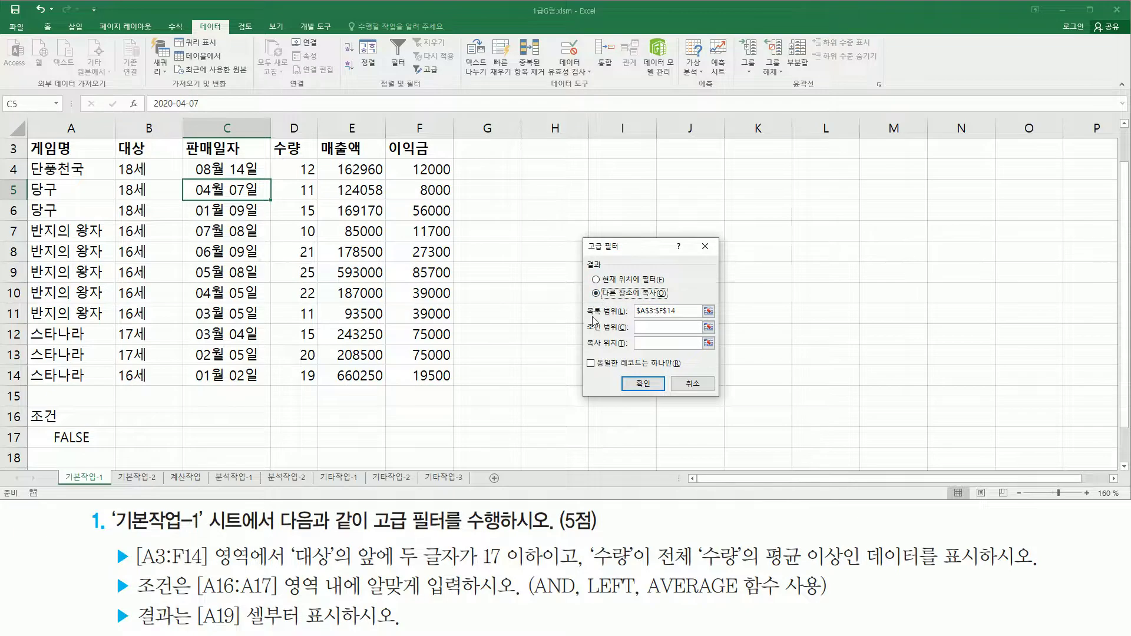
# Check the advanced filter's list range A3:F14 and set its criteria range to A16:A17.
pyautogui.click(657, 307)
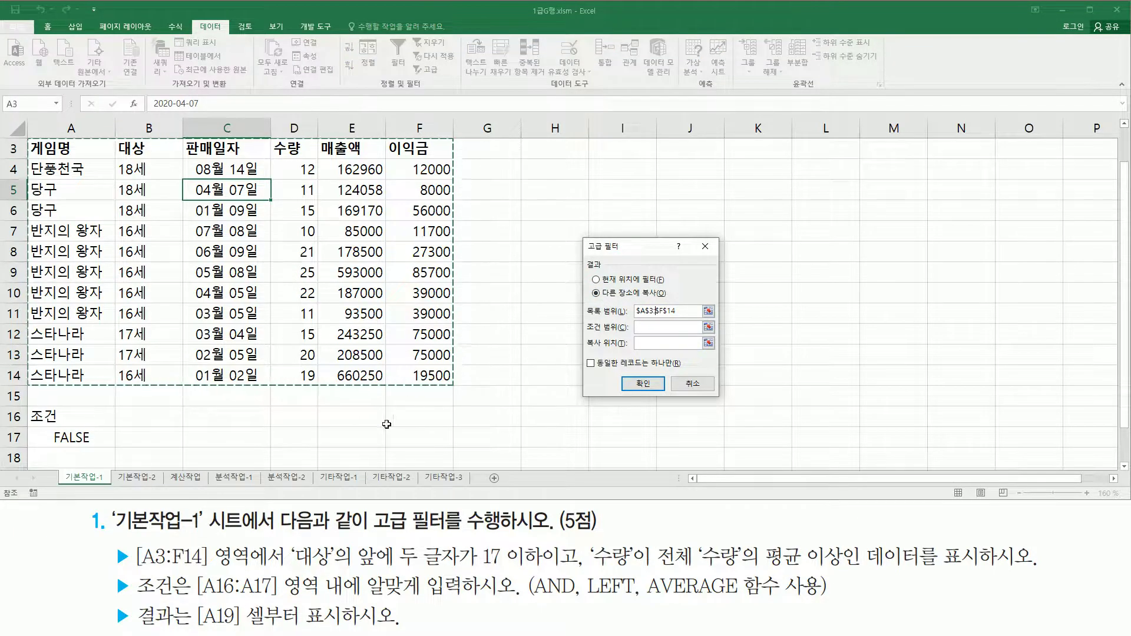
pyautogui.click(1125, 123)
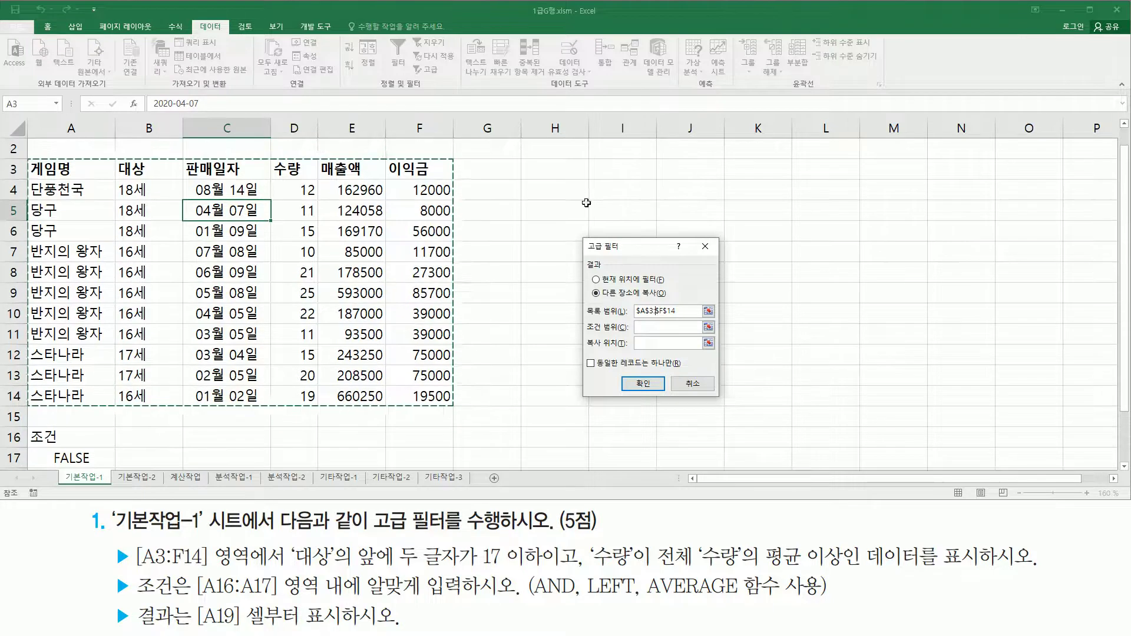
pyautogui.press('Tab')
pyautogui.moveTo(70, 435); pyautogui.dragTo(43, 449)
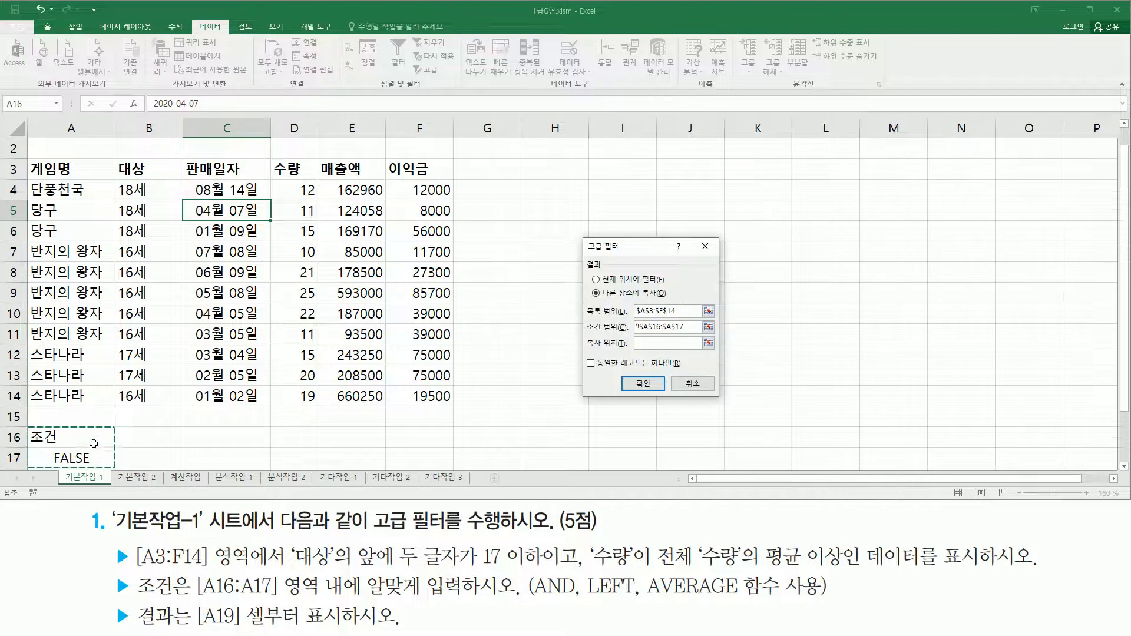
# Set A19 as the copy destination and run the advanced filter to output the matching rows there.
pyautogui.scroll(-3, 191, 416)
pyautogui.click(648, 343)
pyautogui.click(79, 295)
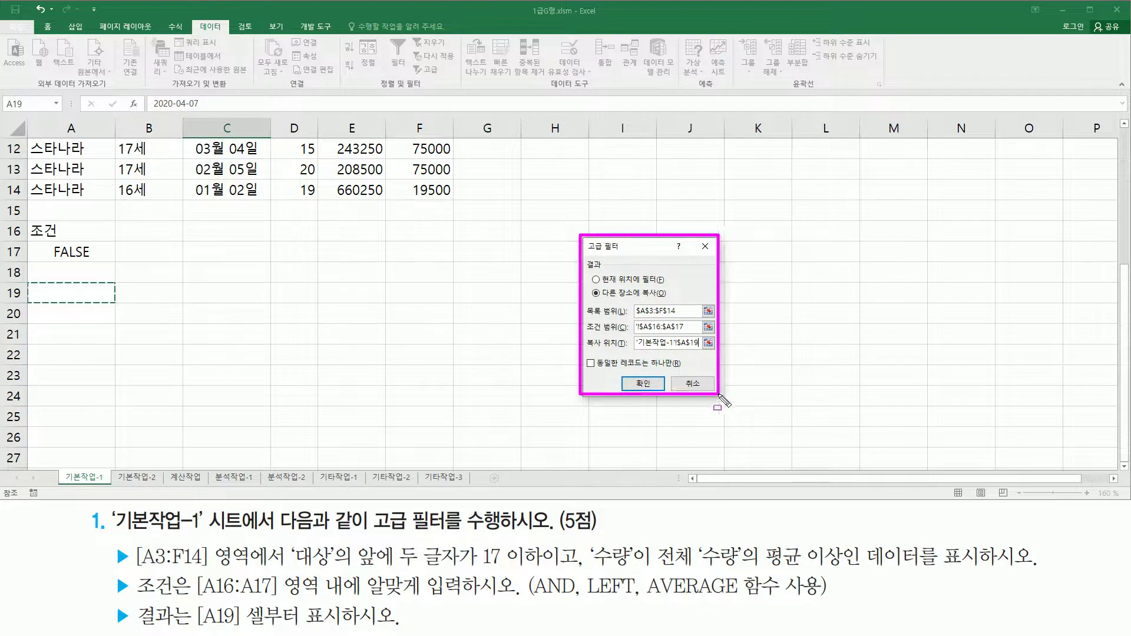
pyautogui.click(643, 383)
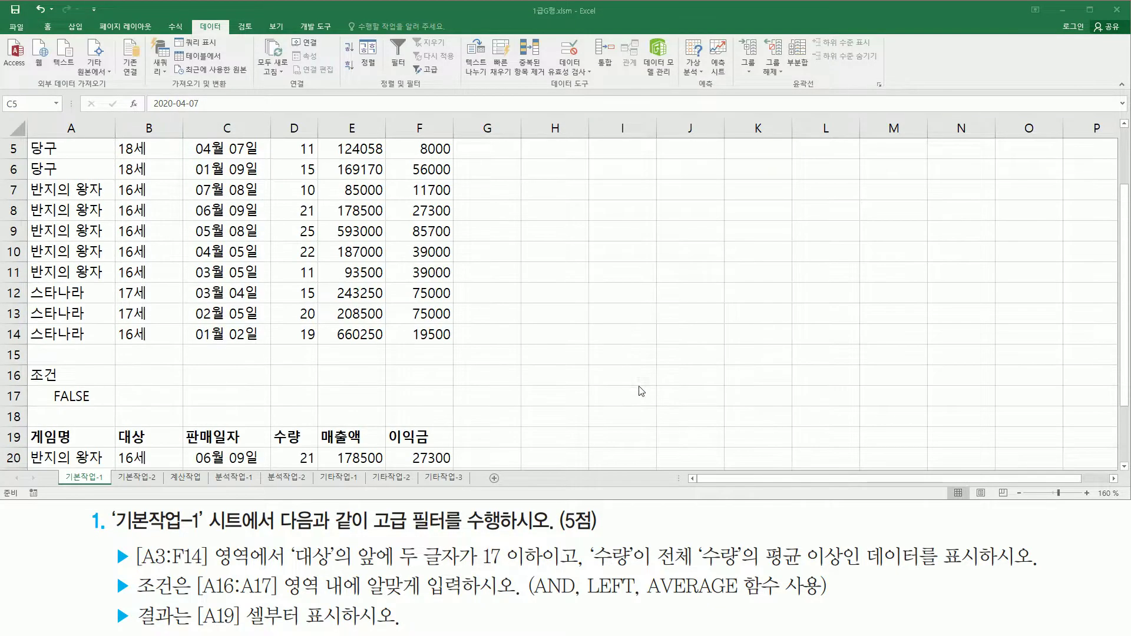
pyautogui.scroll(-3, 548, 389)
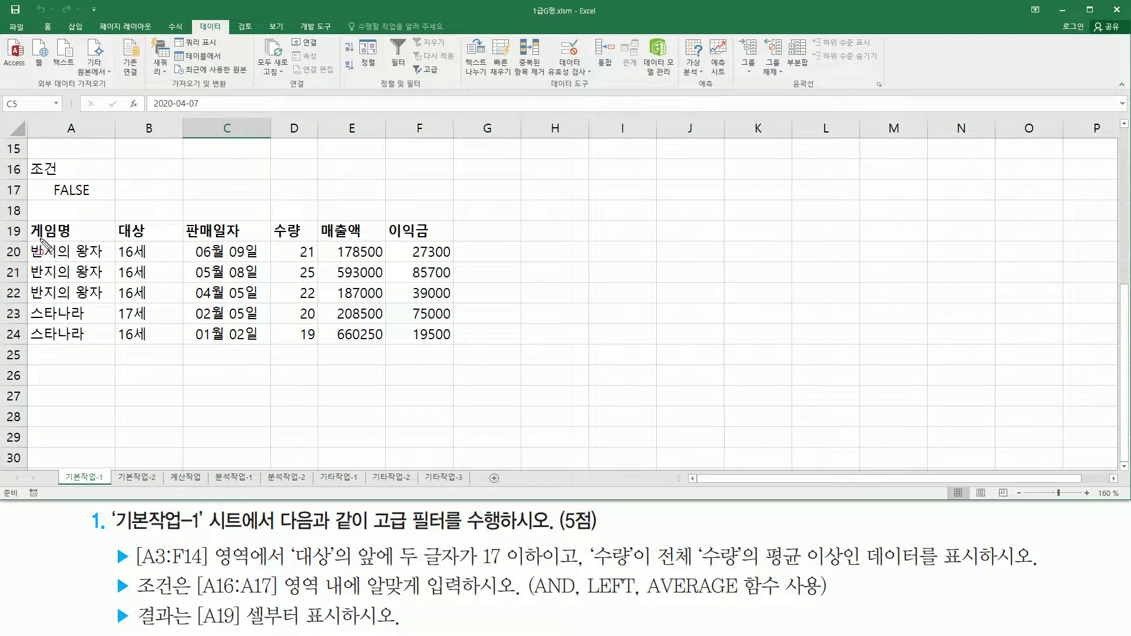
pyautogui.moveTo(27, 240)
pyautogui.mouseDown()
pyautogui.moveTo(54, 340)
pyautogui.moveTo(461, 353)
pyautogui.mouseUp()
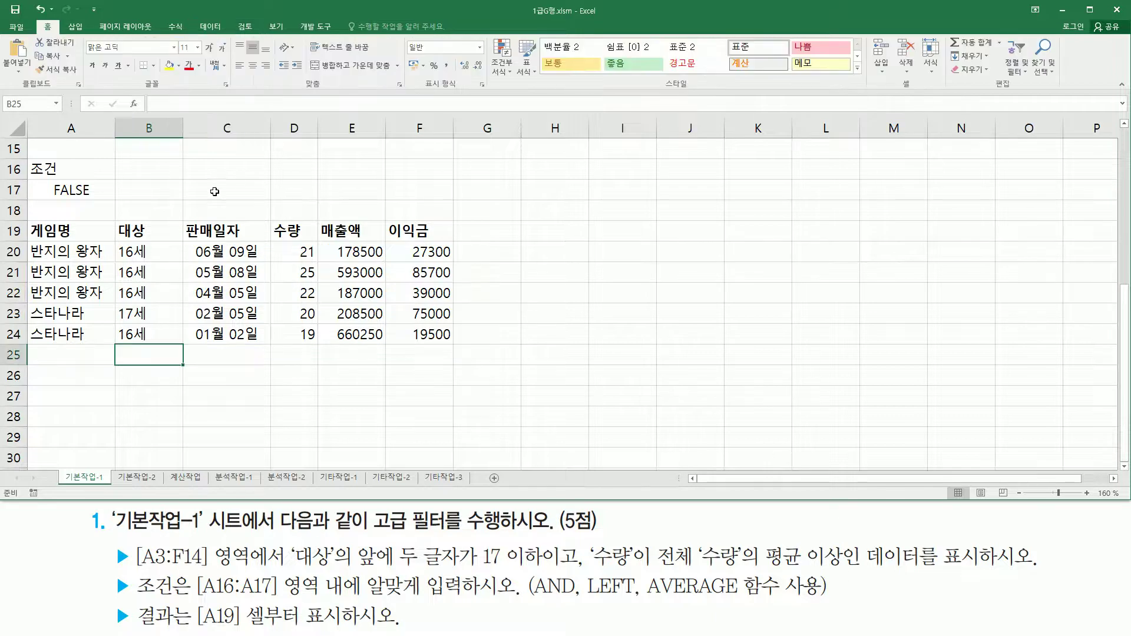
# Paste the formula text =and( LEFT( B4 , 2 )*1 <= 17 , D4 >=AVERAGE( $D$4:$D$14 ) ) at C17 as a note beside the criteria cell.
pyautogui.click(224, 182)
pyautogui.hotkey('ctrl', 'v')
pyautogui.press('Return')
pyautogui.click(582, 307)
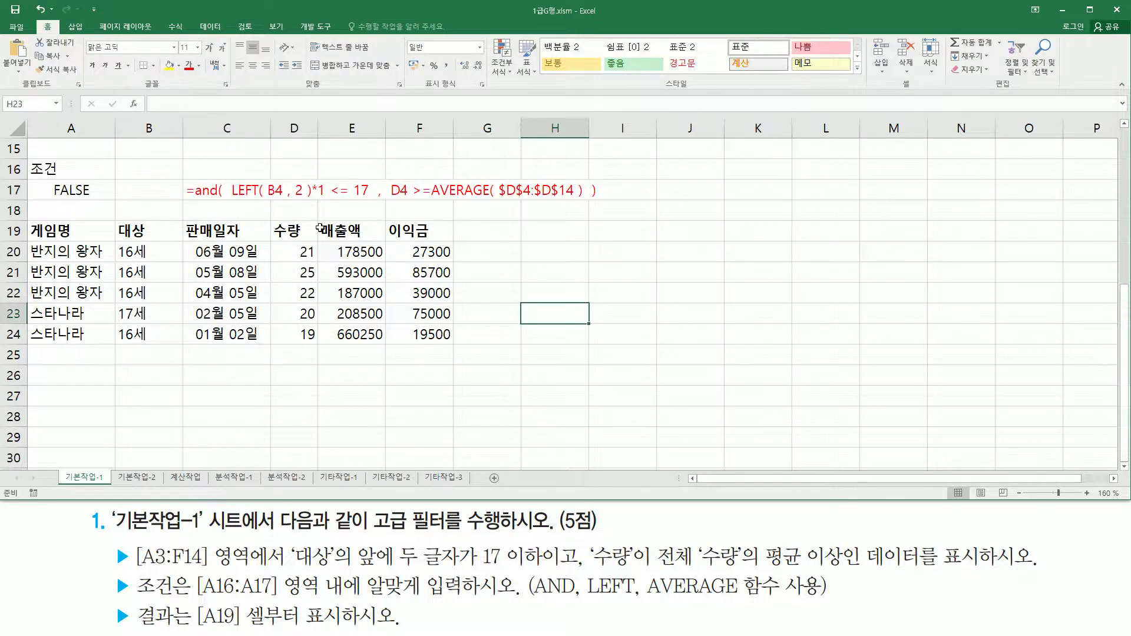
# Review the LEFT(B4, 2)*1 and D4 >= AVERAGE conditions inside the AND formula noted at C17.
pyautogui.moveTo(263, 201); pyautogui.dragTo(306, 202)
pyautogui.moveTo(308, 174); pyautogui.dragTo(328, 202)
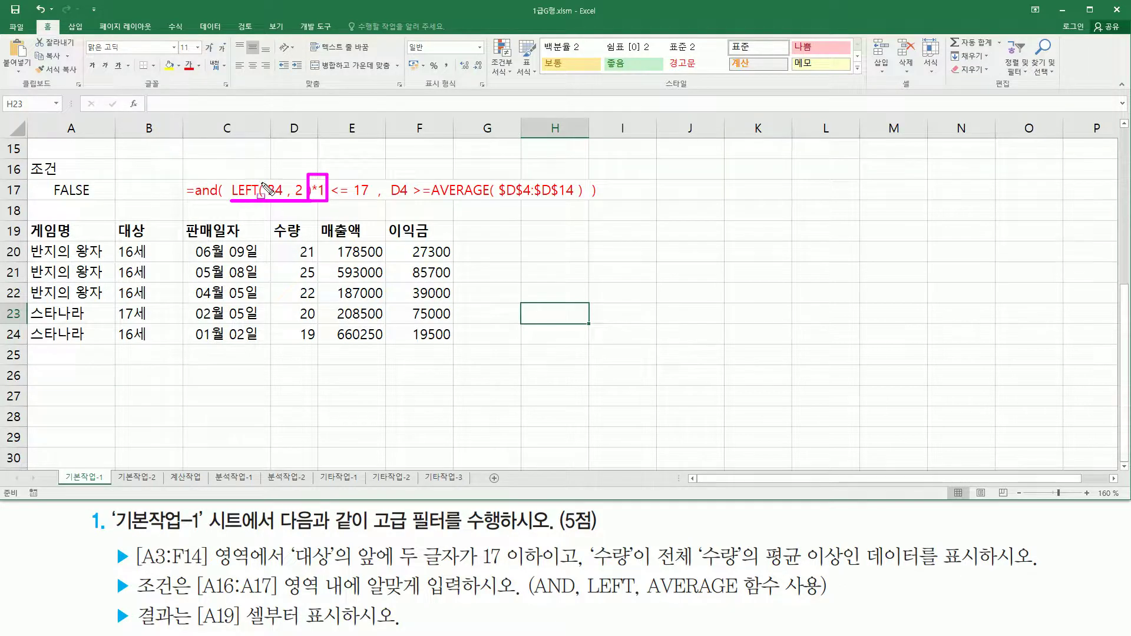
pyautogui.press('Escape')
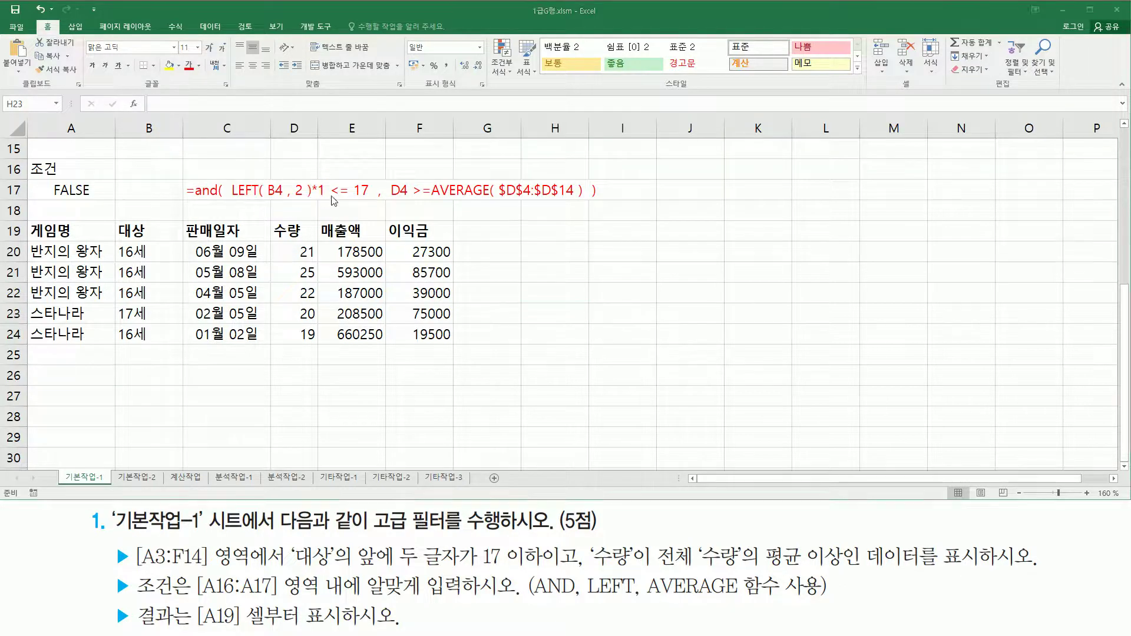
pyautogui.moveTo(328, 178)
pyautogui.mouseDown()
pyautogui.moveTo(339, 202)
pyautogui.moveTo(374, 203)
pyautogui.mouseUp()
pyautogui.moveTo(234, 204); pyautogui.dragTo(585, 206)
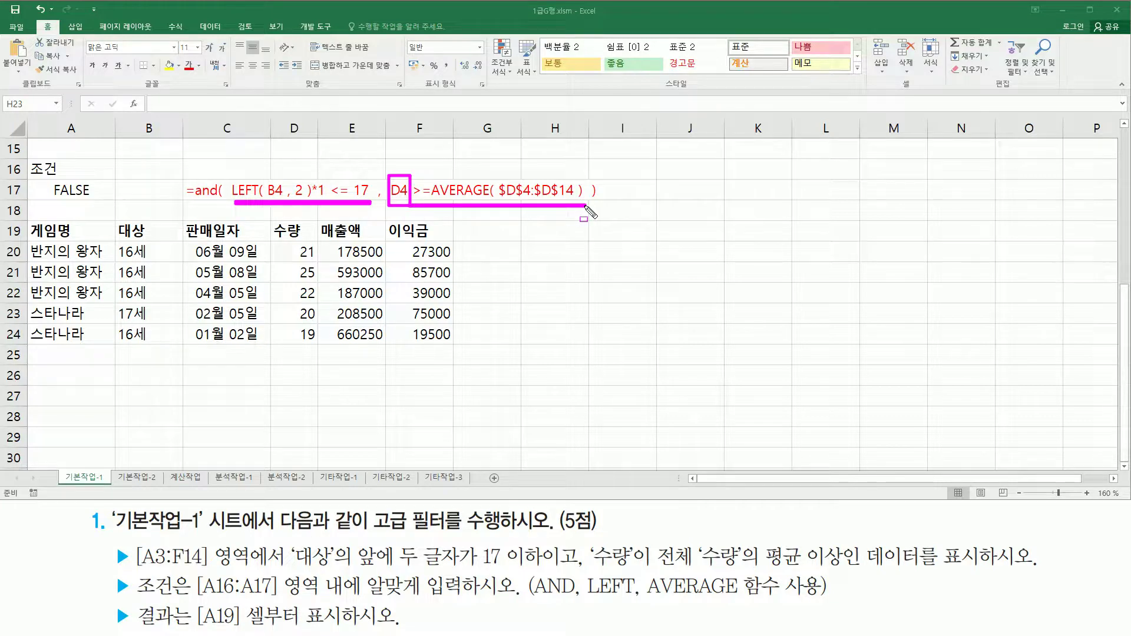
pyautogui.press('Escape')
pyautogui.moveTo(231, 176)
pyautogui.mouseDown()
pyautogui.moveTo(275, 205)
pyautogui.moveTo(585, 203)
pyautogui.mouseUp()
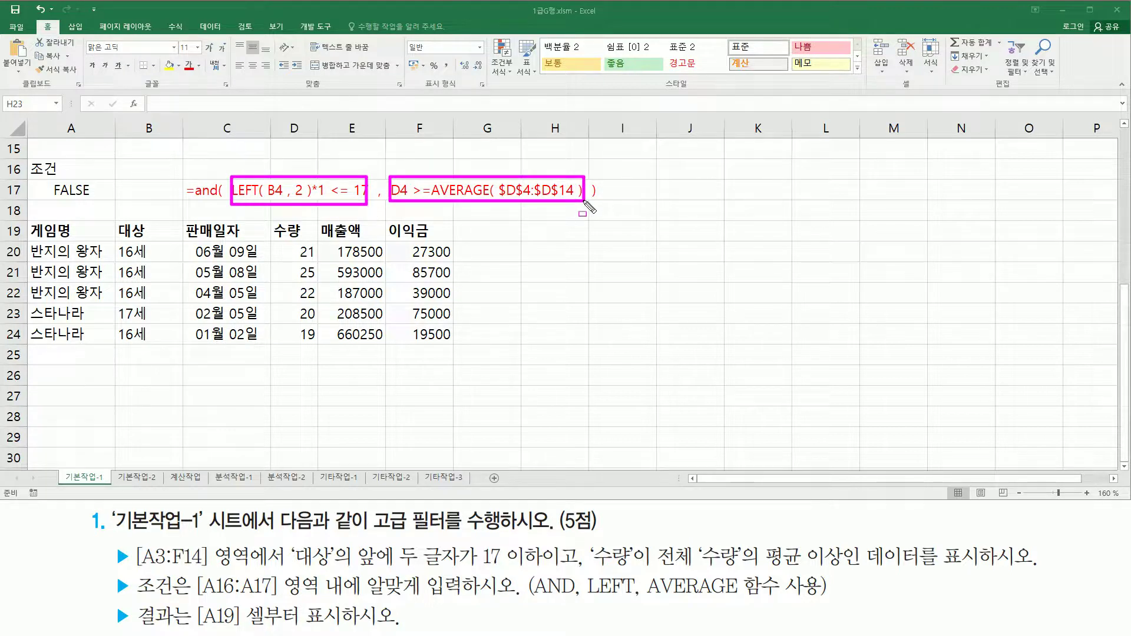
pyautogui.moveTo(191, 166)
pyautogui.mouseDown()
pyautogui.moveTo(339, 212)
pyautogui.moveTo(608, 217)
pyautogui.mouseUp()
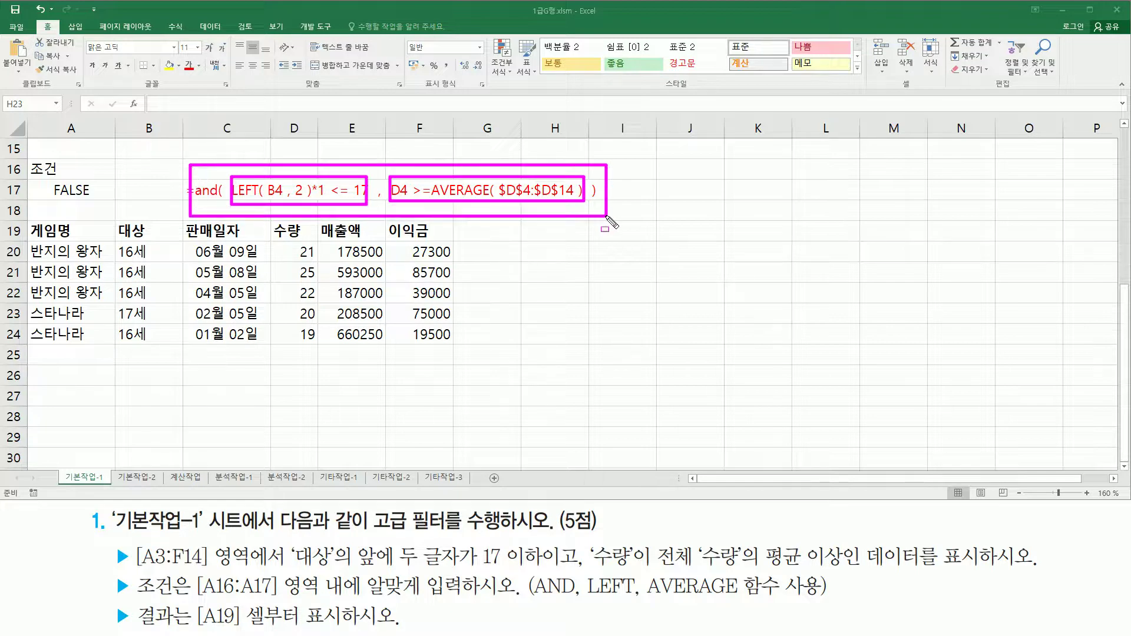
pyautogui.press('Escape')
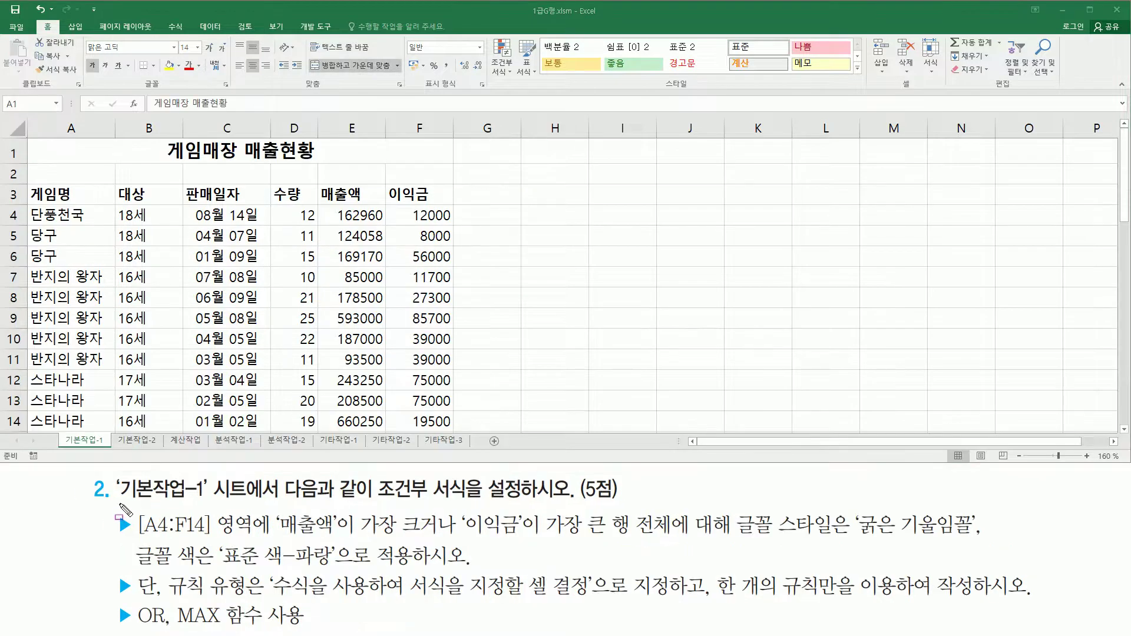
# Read the conditional formatting task for its target range A4:F14 and its conditions on the 매출액 and 이익금 columns.
pyautogui.moveTo(118, 503); pyautogui.dragTo(208, 503)
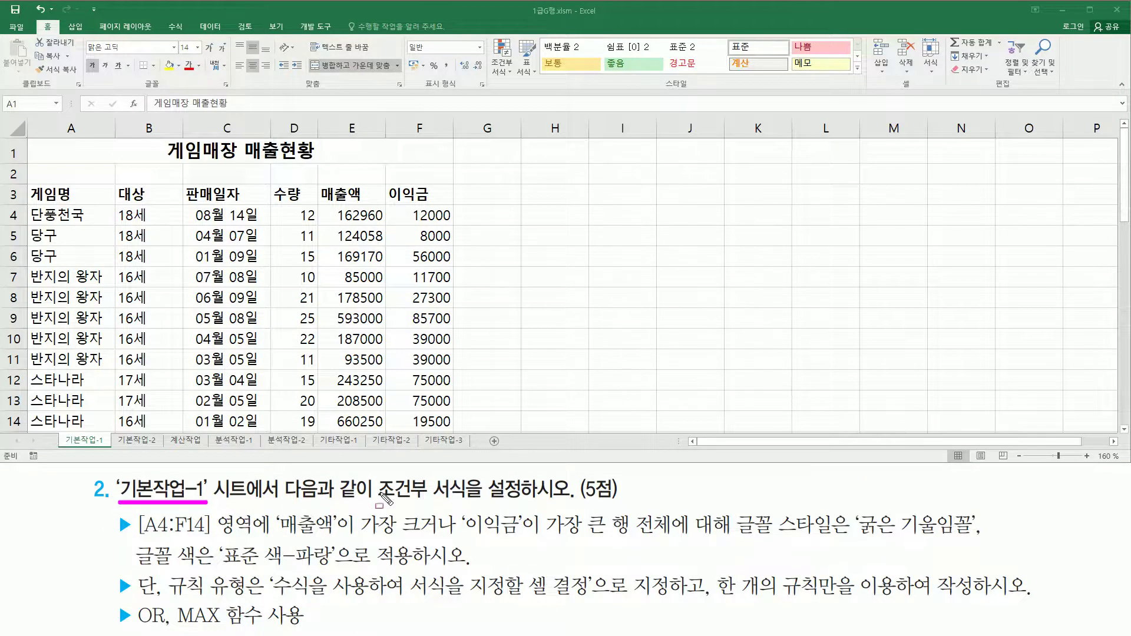
pyautogui.moveTo(376, 473); pyautogui.dragTo(475, 505)
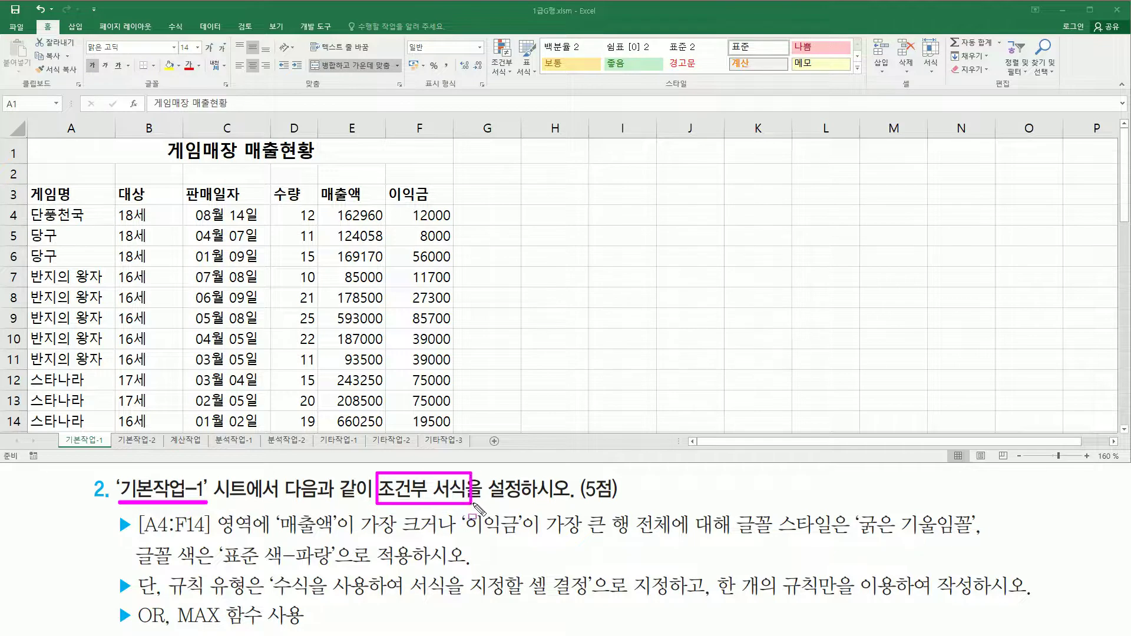
pyautogui.press('Escape')
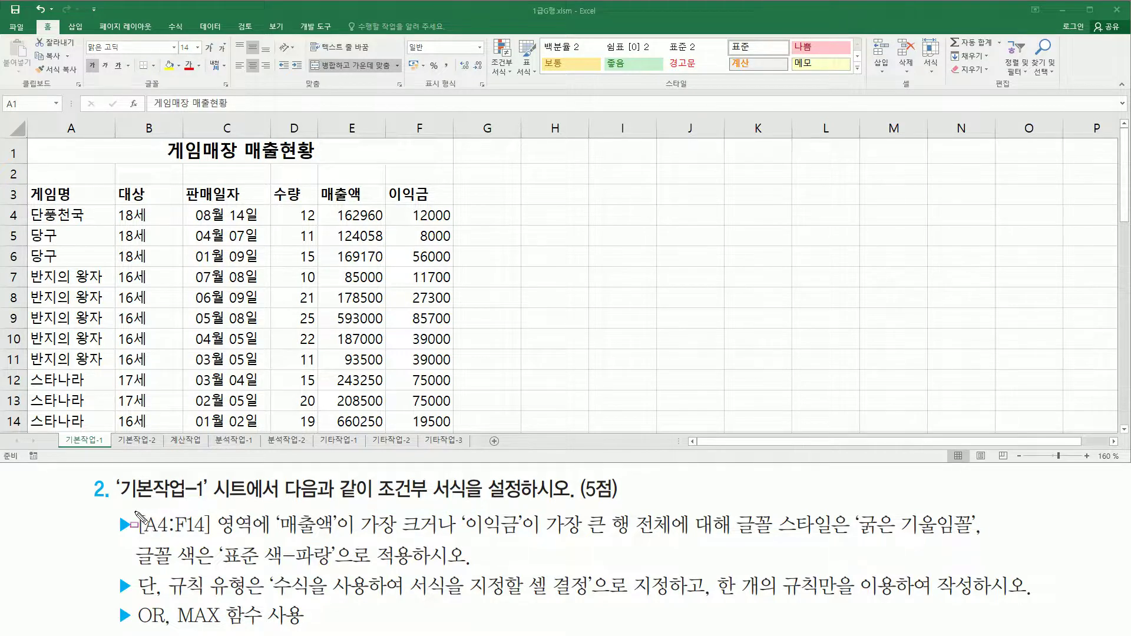
pyautogui.moveTo(135, 509)
pyautogui.mouseDown()
pyautogui.moveTo(165, 551)
pyautogui.moveTo(230, 556)
pyautogui.moveTo(258, 535)
pyautogui.mouseUp()
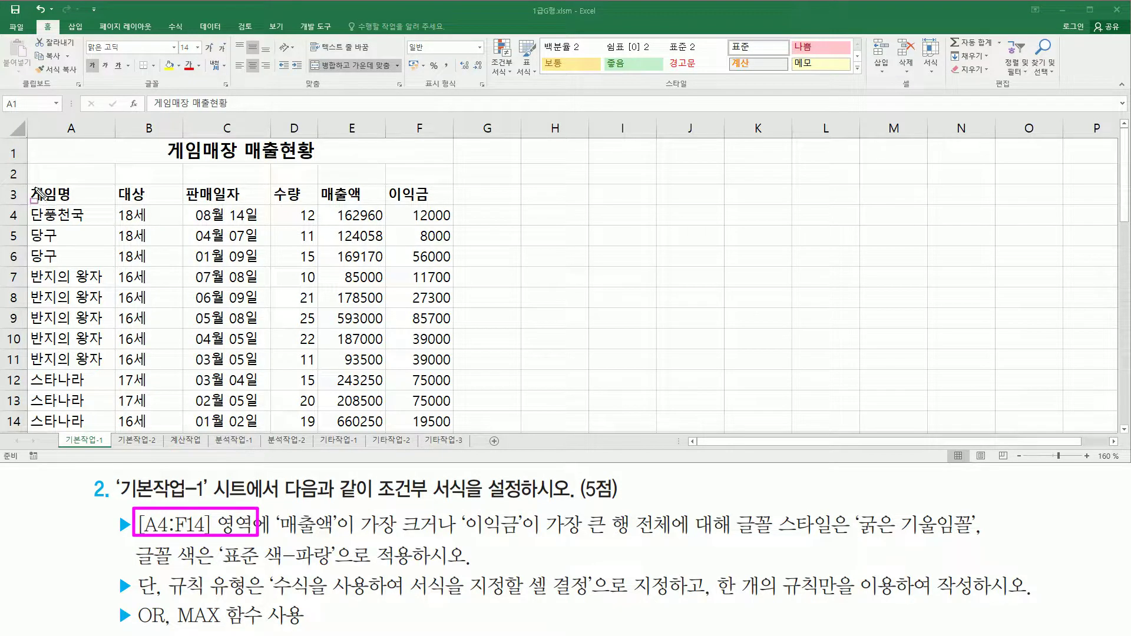
pyautogui.moveTo(27, 205)
pyautogui.mouseDown()
pyautogui.moveTo(402, 420)
pyautogui.moveTo(454, 434)
pyautogui.mouseUp()
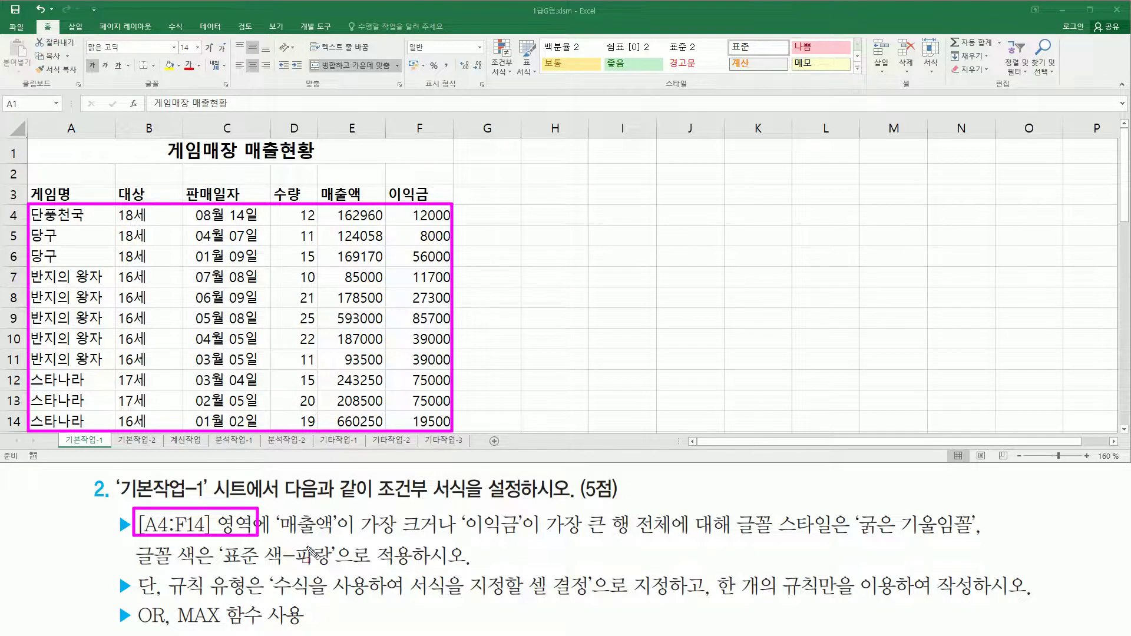
pyautogui.moveTo(276, 537); pyautogui.dragTo(337, 538)
pyautogui.moveTo(325, 185); pyautogui.dragTo(374, 200)
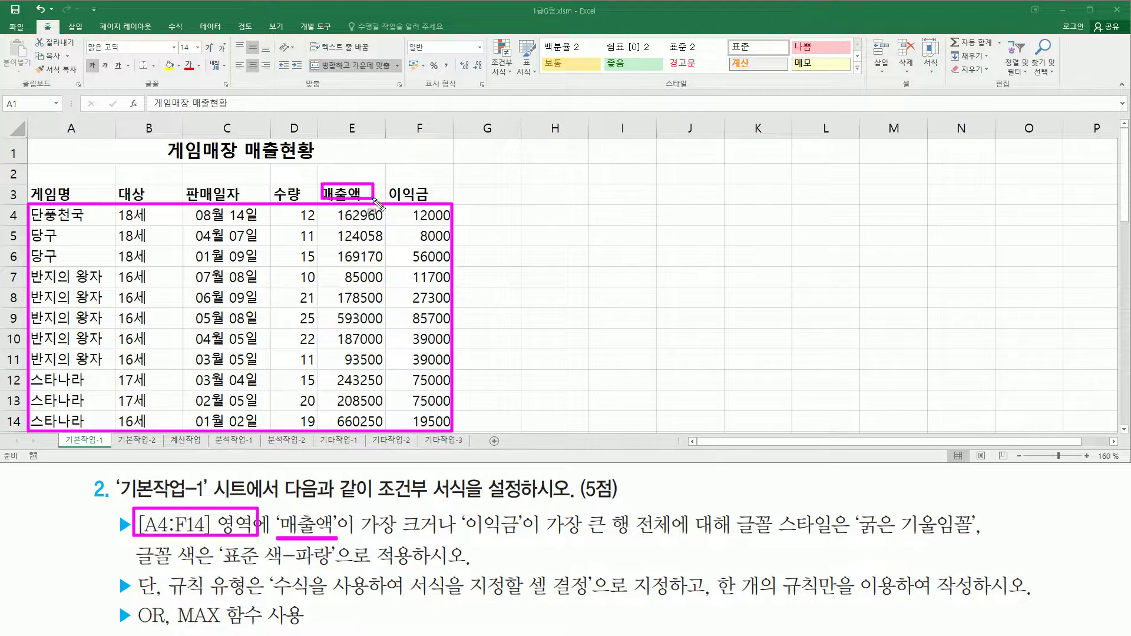
pyautogui.moveTo(356, 508)
pyautogui.mouseDown()
pyautogui.moveTo(413, 540)
pyautogui.moveTo(441, 539)
pyautogui.mouseUp()
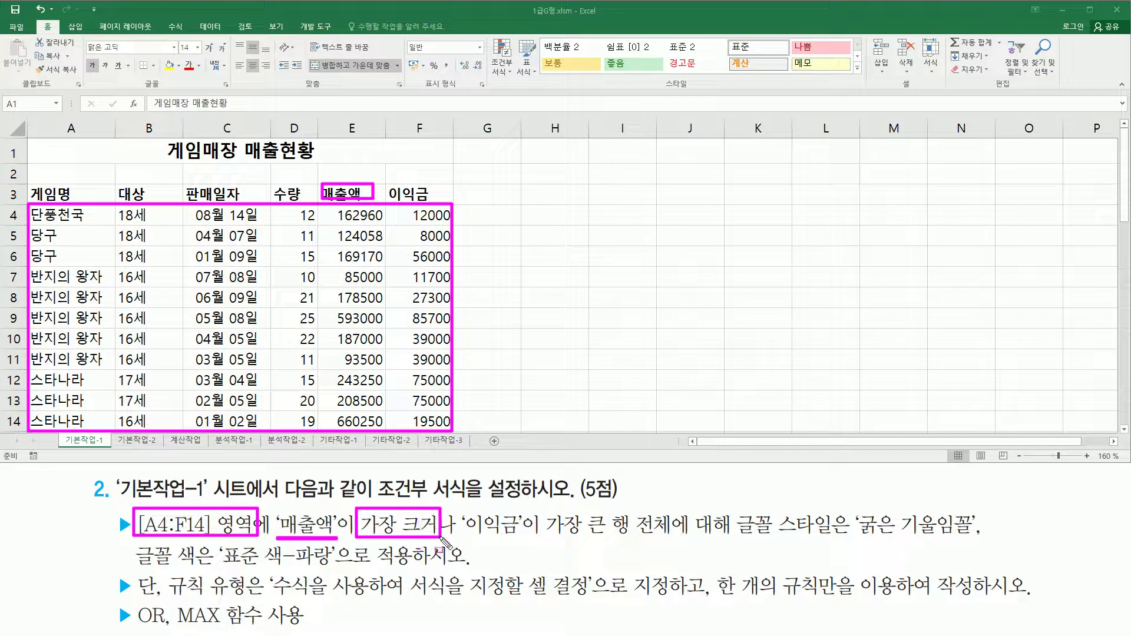
pyautogui.moveTo(465, 538); pyautogui.dragTo(524, 538)
pyautogui.moveTo(390, 182); pyautogui.dragTo(446, 203)
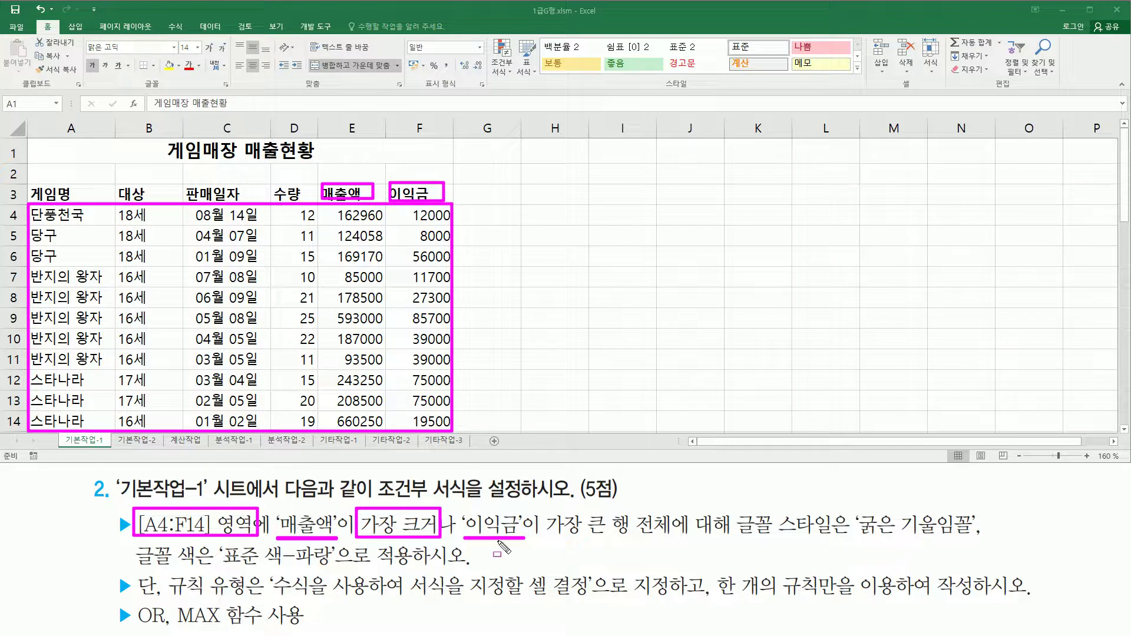
pyautogui.moveTo(547, 538); pyautogui.dragTo(607, 538)
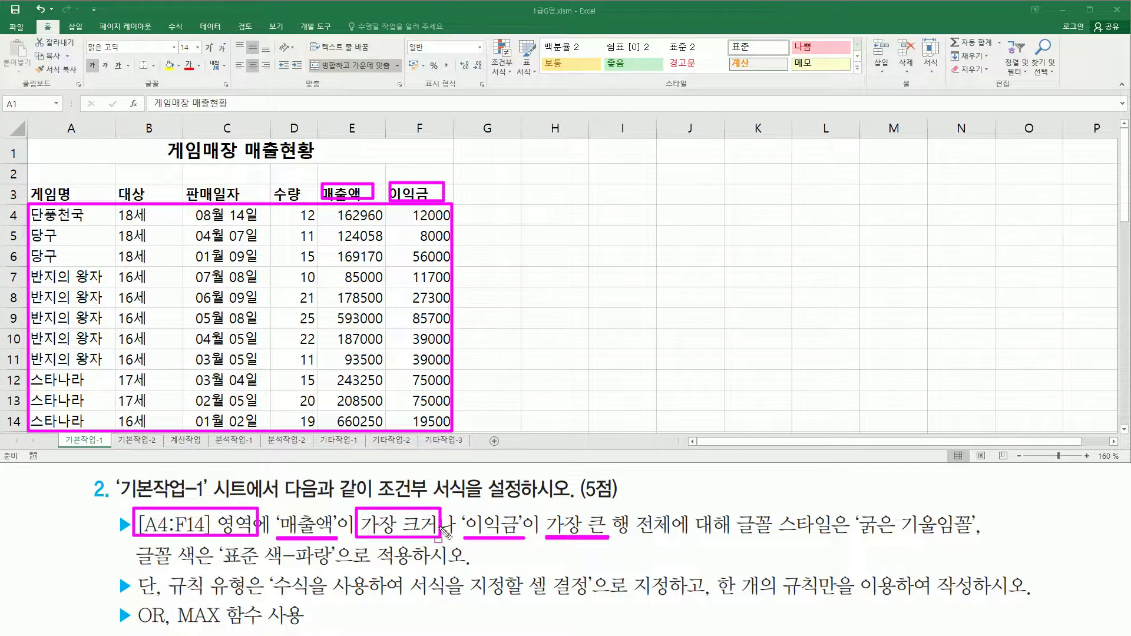
# Examine how the task combines its two conditions and which whole-row font style and color it requires.
pyautogui.press('Escape')
pyautogui.moveTo(276, 505)
pyautogui.mouseDown()
pyautogui.moveTo(401, 547)
pyautogui.moveTo(451, 549)
pyautogui.moveTo(440, 540)
pyautogui.mouseUp()
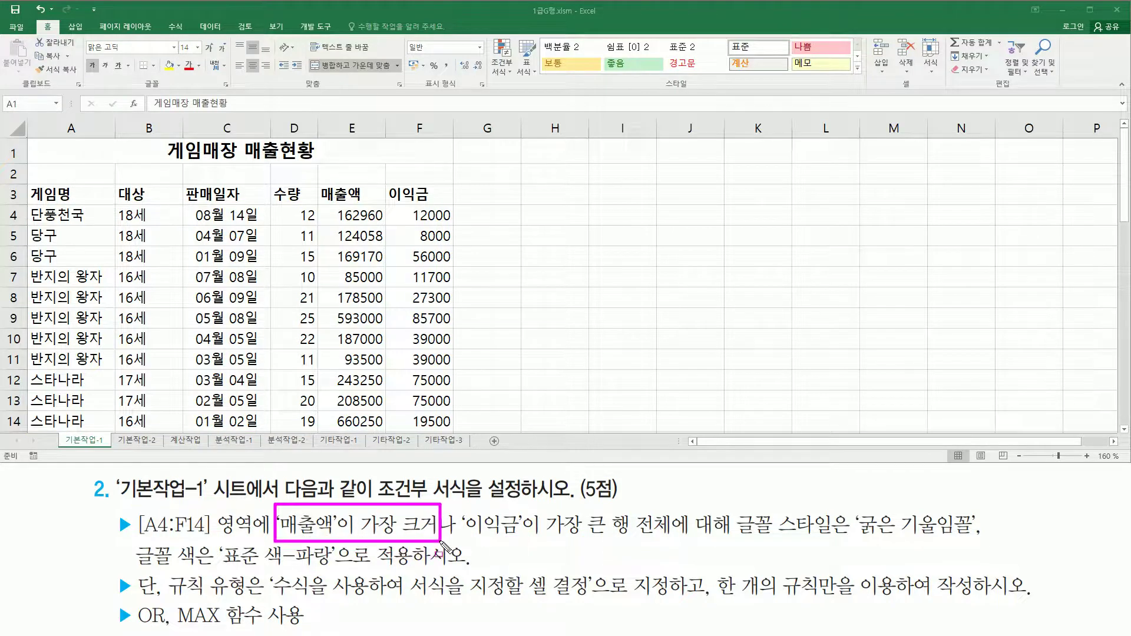
pyautogui.moveTo(463, 502); pyautogui.dragTo(611, 545)
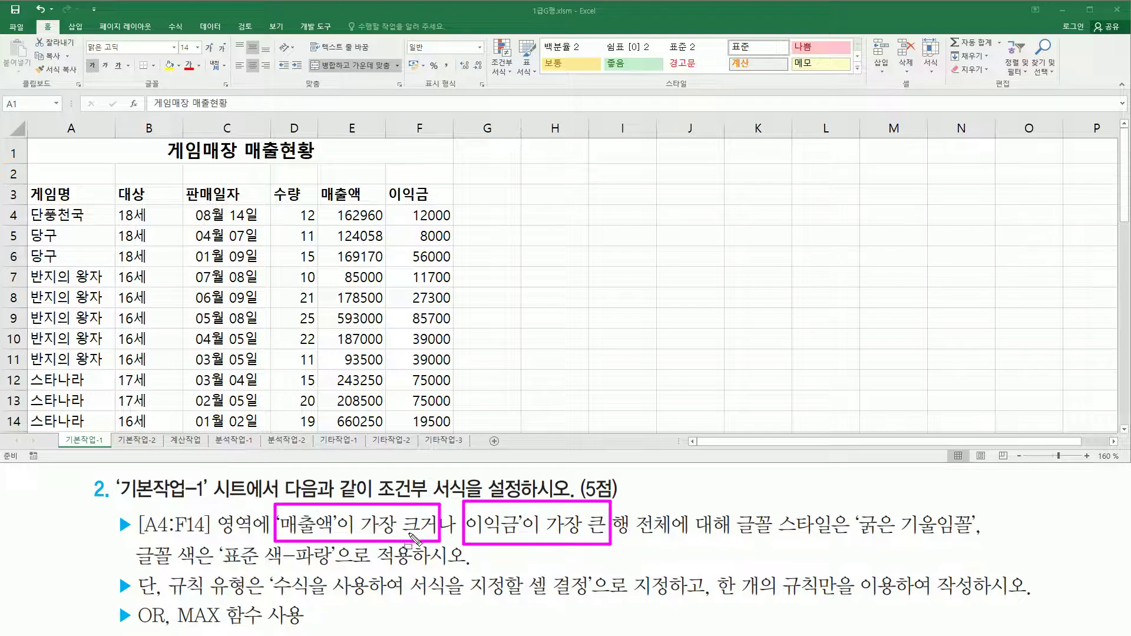
pyautogui.moveTo(412, 535); pyautogui.dragTo(475, 537)
pyautogui.moveTo(618, 537); pyautogui.dragTo(973, 538)
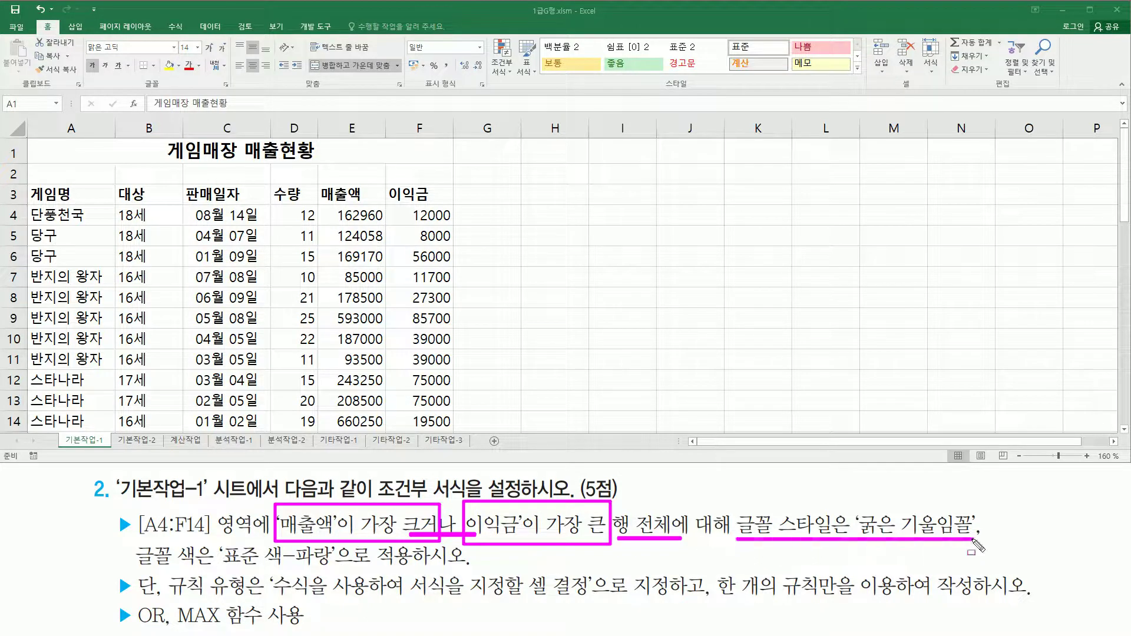
pyautogui.moveTo(127, 566); pyautogui.dragTo(321, 564)
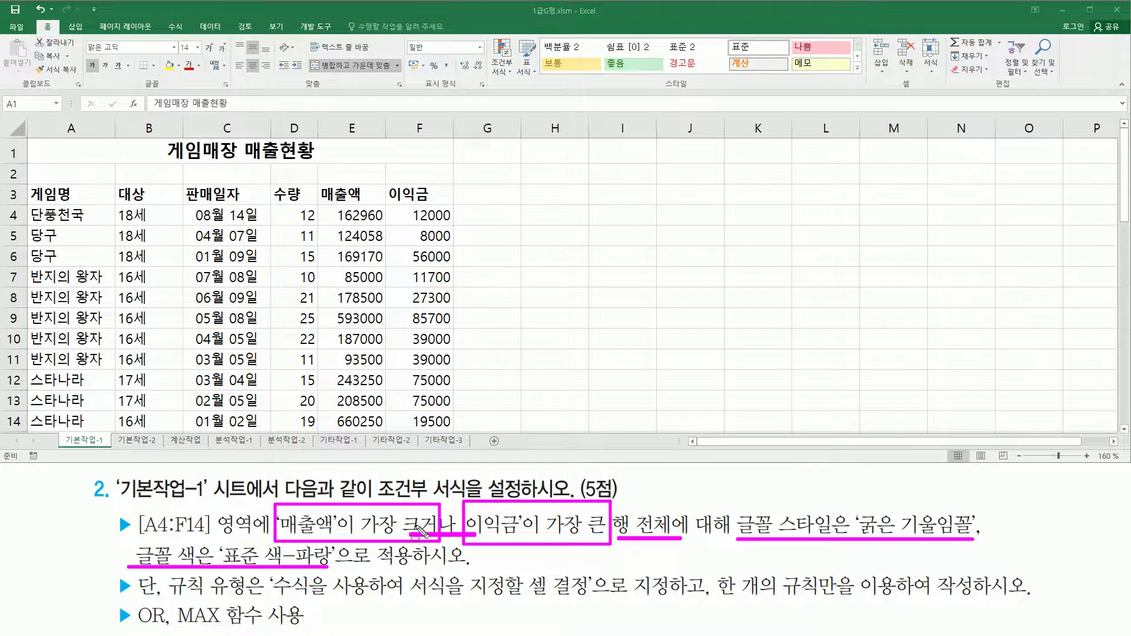
pyautogui.press('e')
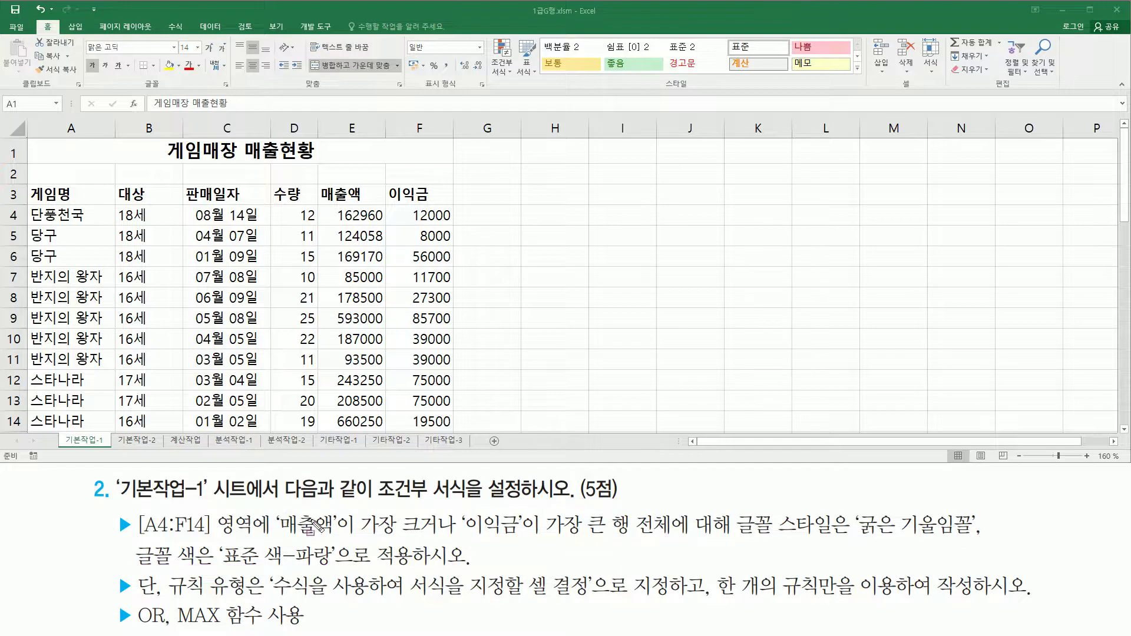
# Check the MAX and OR function requirements and the formula-based rule type demanded by the conditional formatting task.
pyautogui.moveTo(176, 602); pyautogui.dragTo(226, 627)
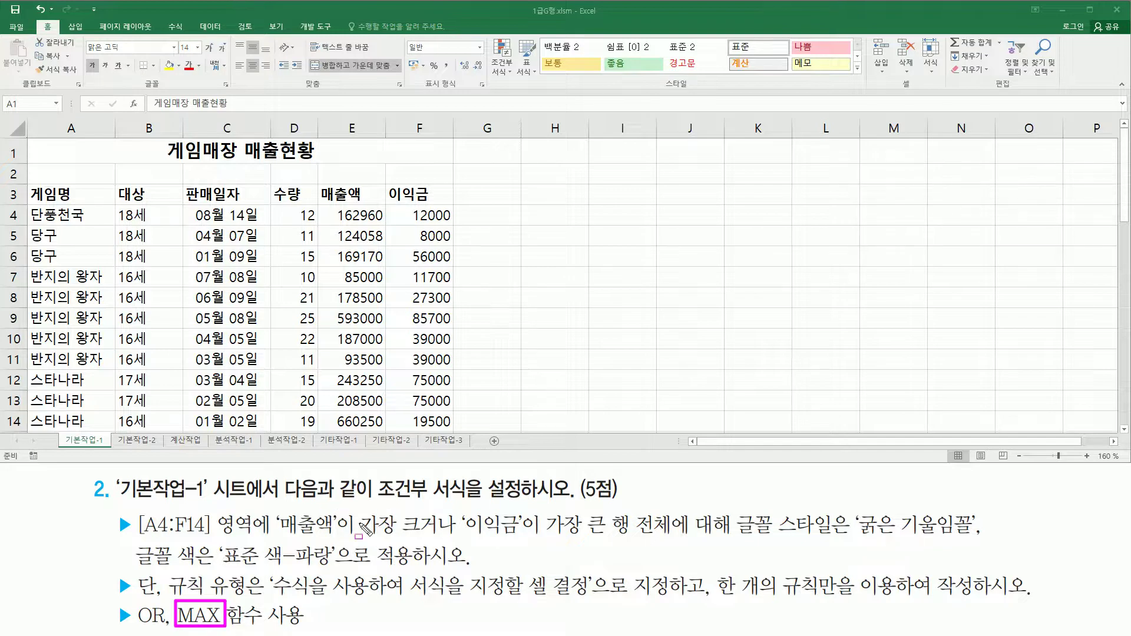
pyautogui.moveTo(465, 536); pyautogui.dragTo(609, 537)
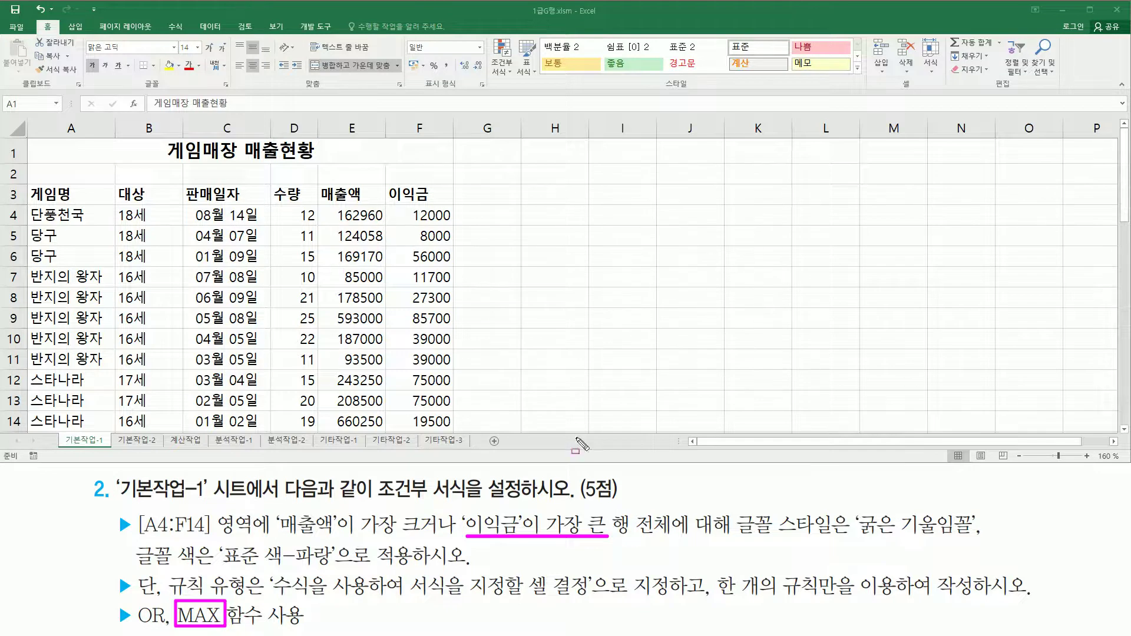
pyautogui.moveTo(610, 505); pyautogui.dragTo(676, 544)
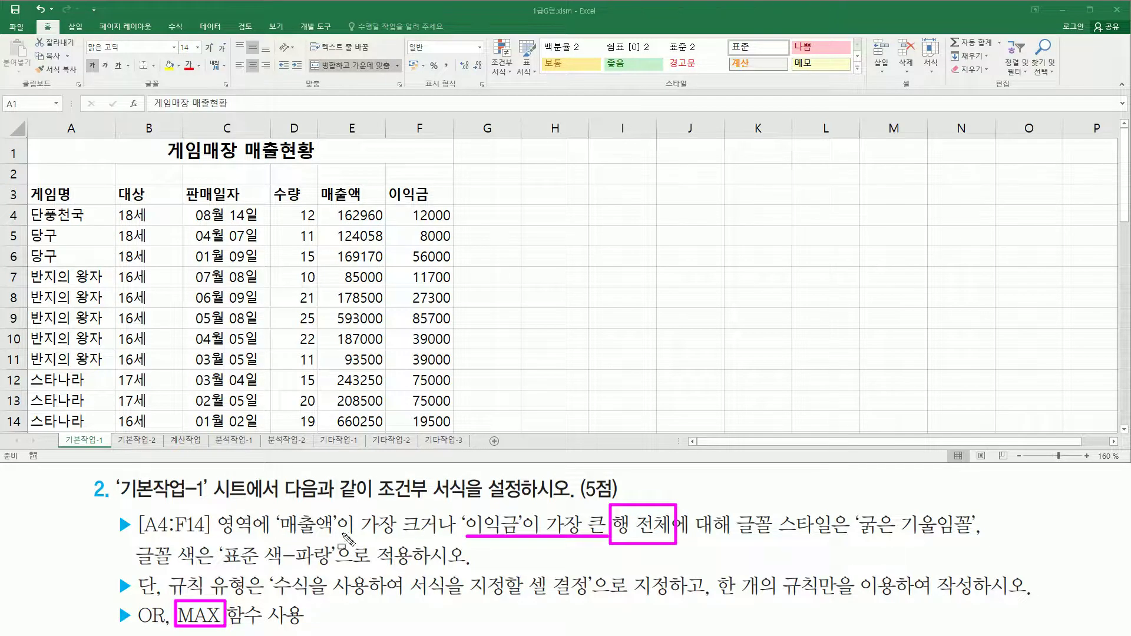
pyautogui.press('e')
pyautogui.moveTo(268, 508); pyautogui.dragTo(337, 536)
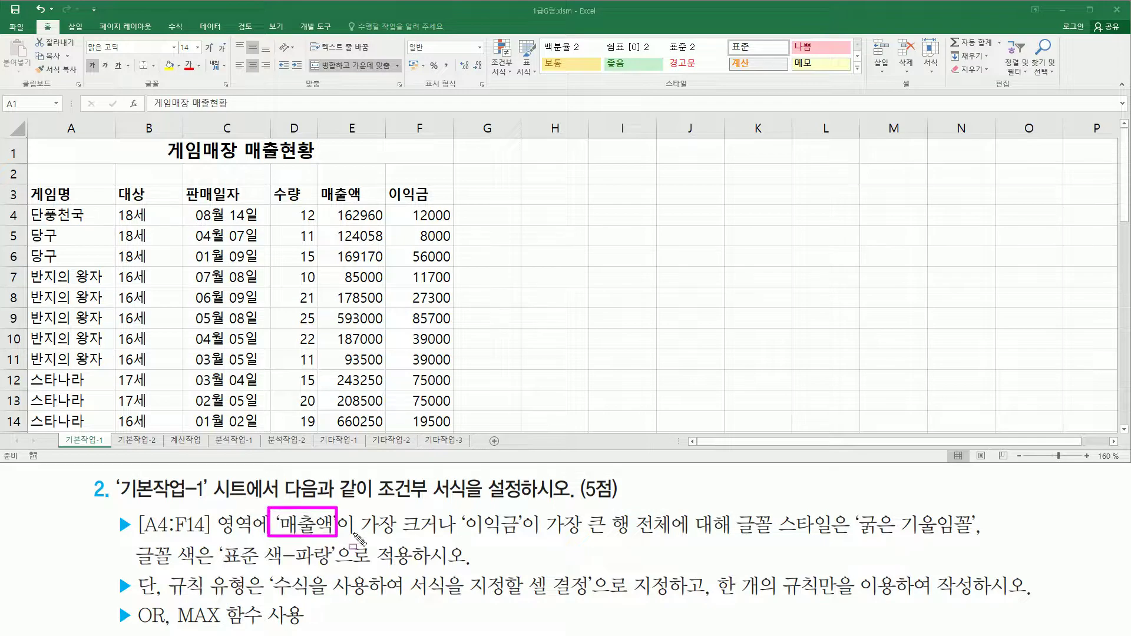
pyautogui.moveTo(465, 502); pyautogui.dragTo(523, 536)
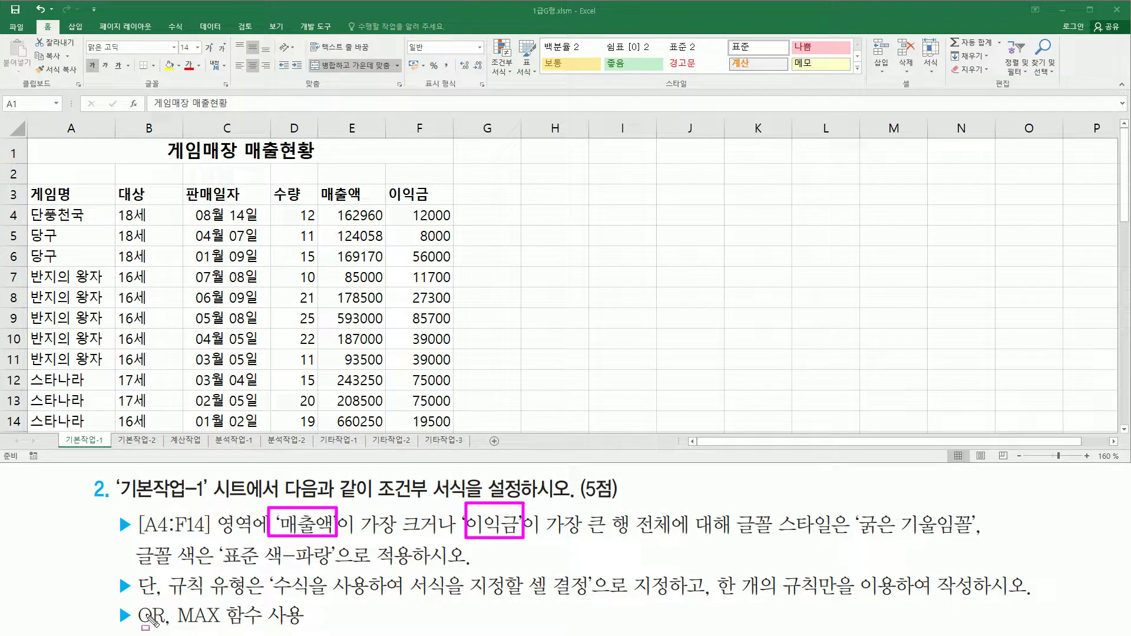
pyautogui.moveTo(134, 600); pyautogui.dragTo(171, 632)
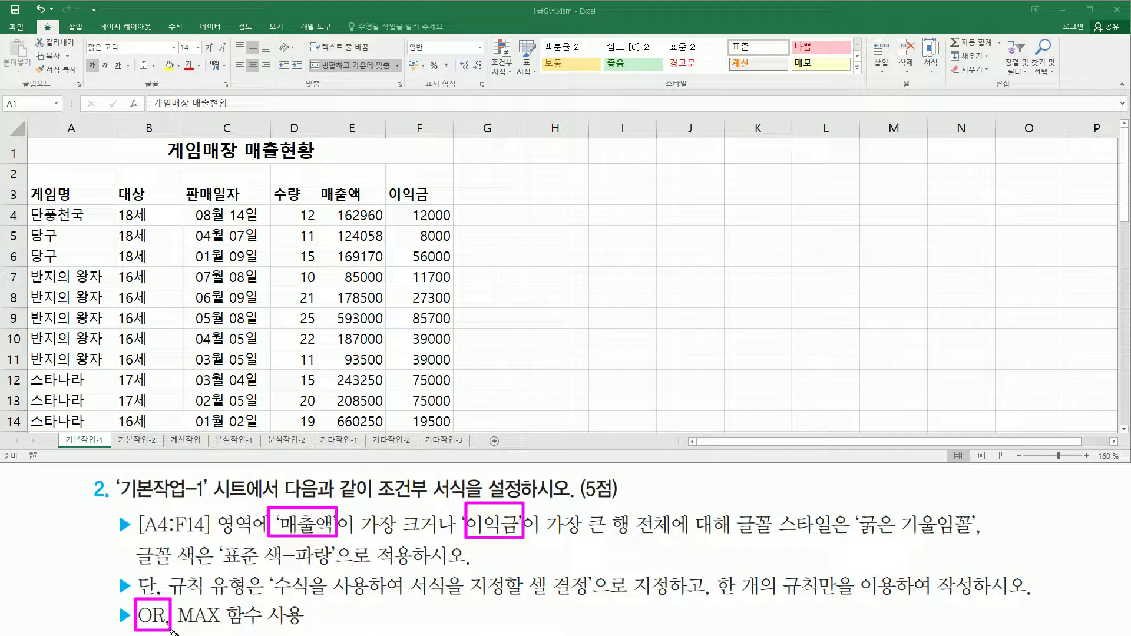
pyautogui.moveTo(170, 596); pyautogui.dragTo(592, 599)
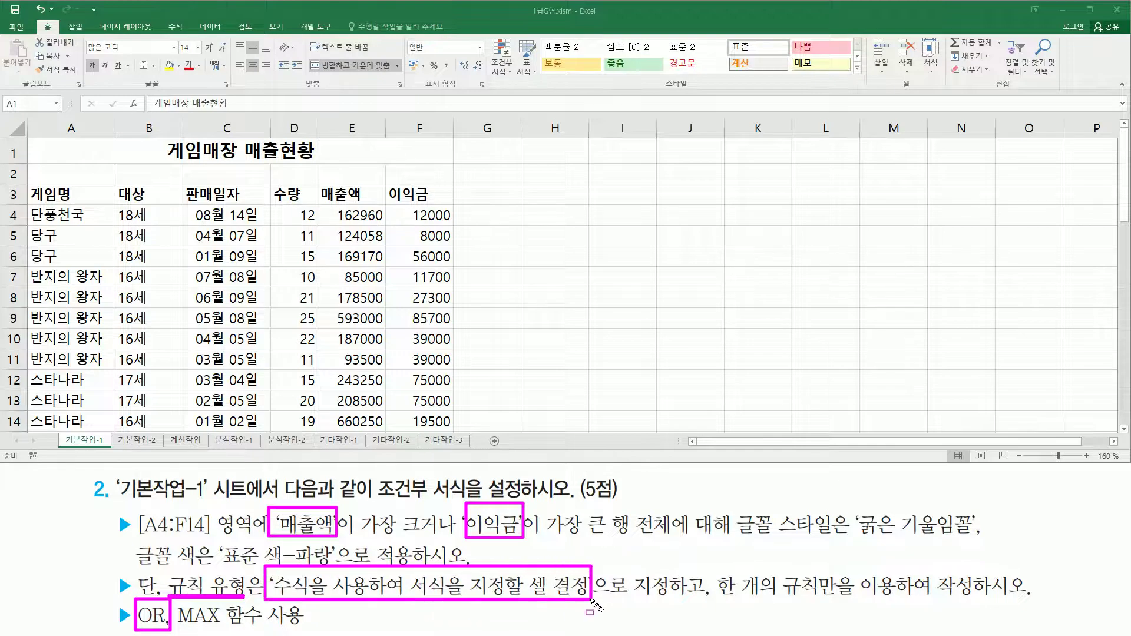
# Select A4:F14 and start a new conditional formatting rule for that range.
pyautogui.moveTo(716, 600); pyautogui.dragTo(912, 599)
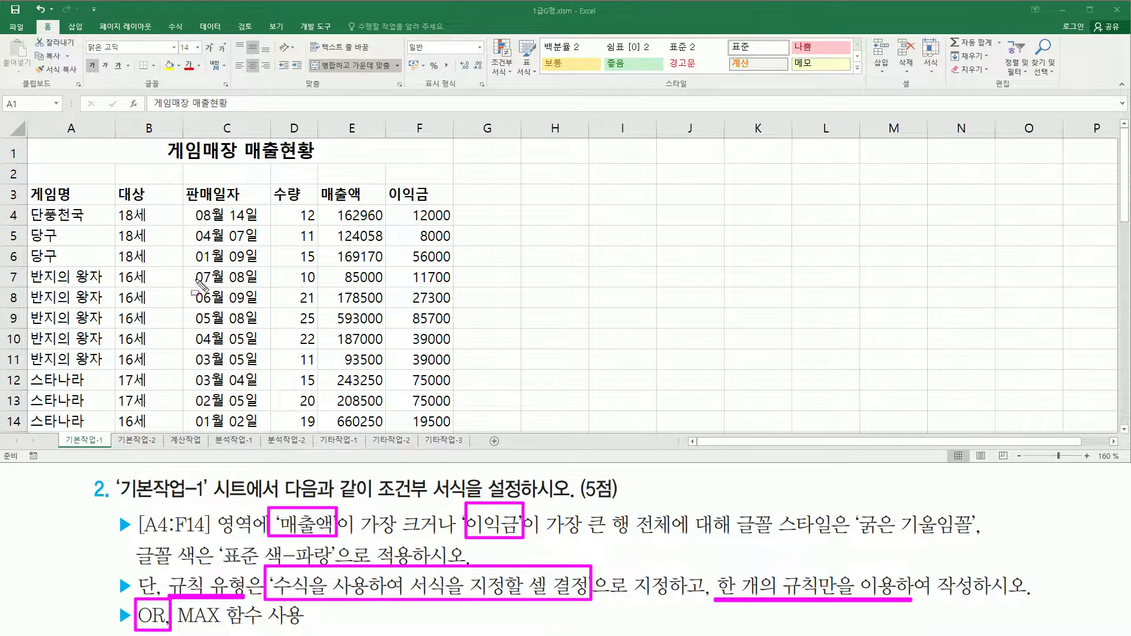
pyautogui.press('Escape')
pyautogui.click(51, 214)
pyautogui.moveTo(50, 214); pyautogui.dragTo(439, 422)
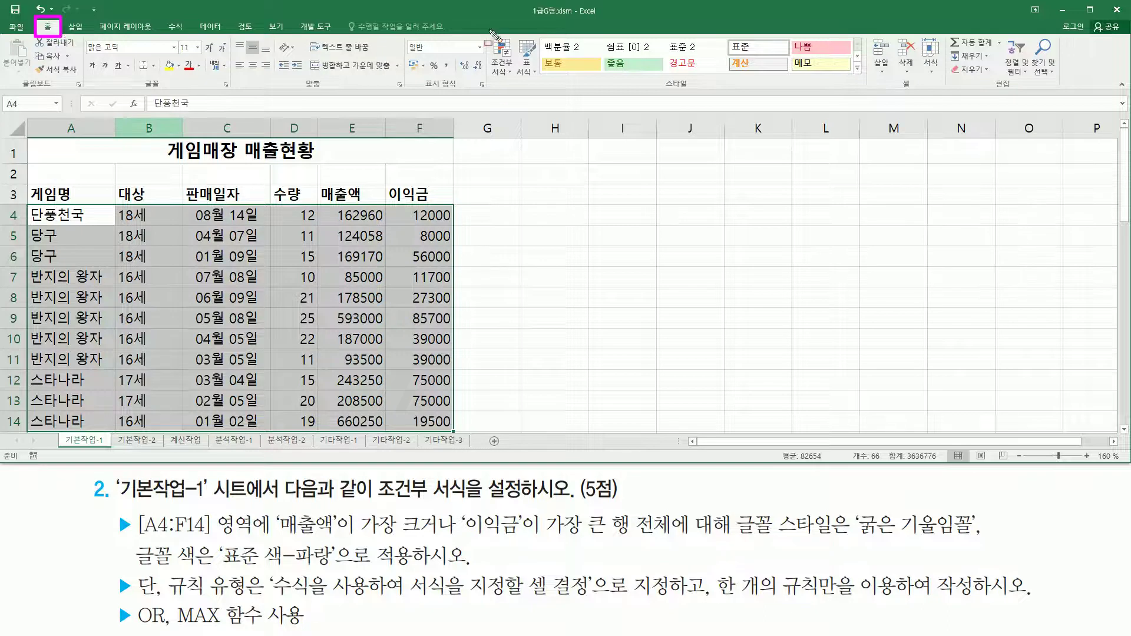
pyautogui.click(505, 72)
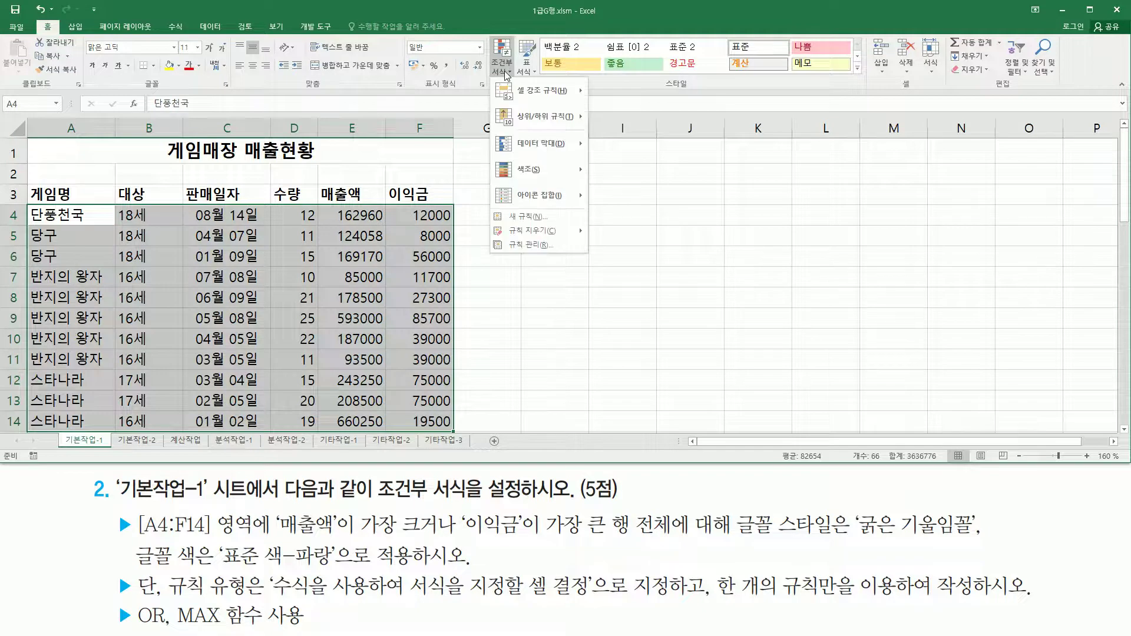
pyautogui.click(542, 218)
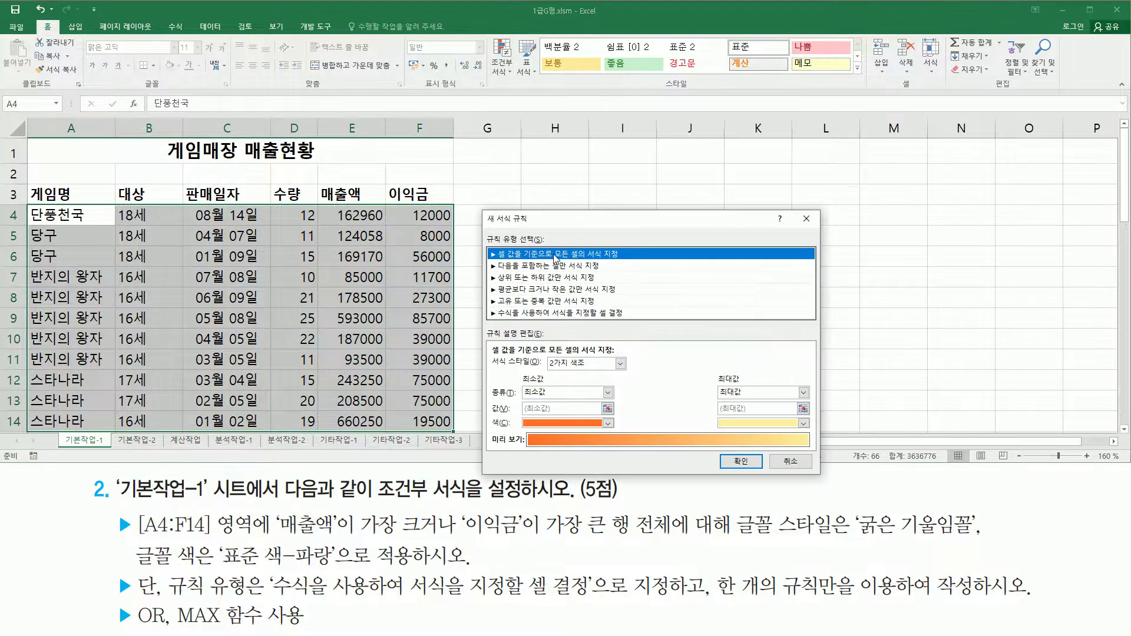
# Choose the rule type '수식을 사용하여 서식을 지정할 셀 결정' for the new formatting rule.
pyautogui.moveTo(479, 207)
pyautogui.mouseDown()
pyautogui.moveTo(499, 269)
pyautogui.moveTo(821, 475)
pyautogui.mouseUp()
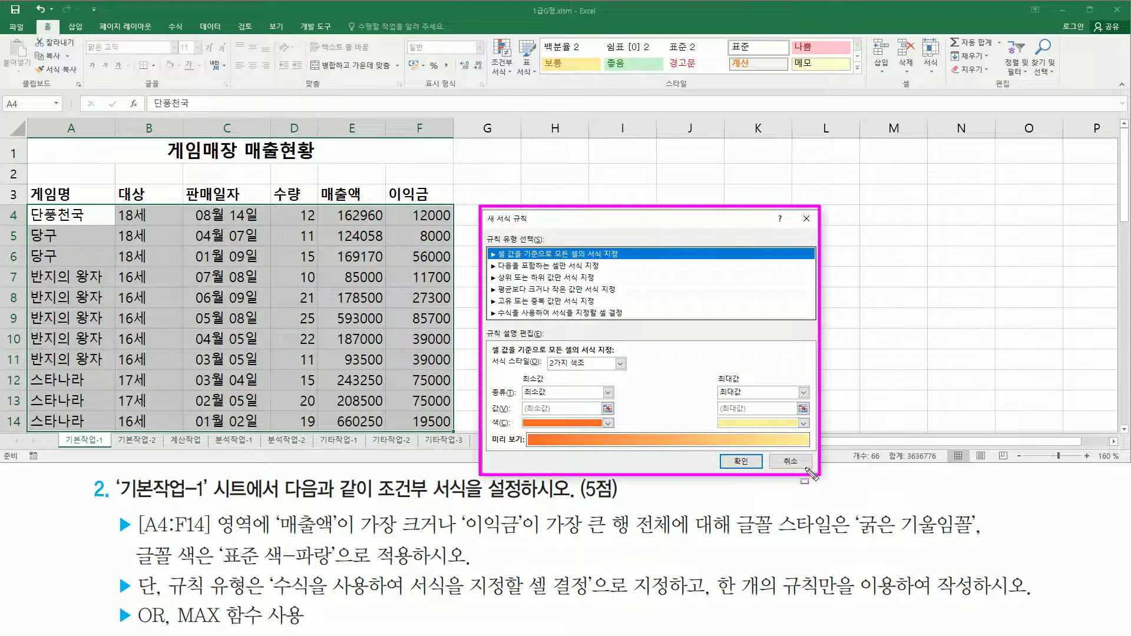
pyautogui.moveTo(483, 230)
pyautogui.mouseDown()
pyautogui.moveTo(501, 251)
pyautogui.moveTo(552, 247)
pyautogui.mouseUp()
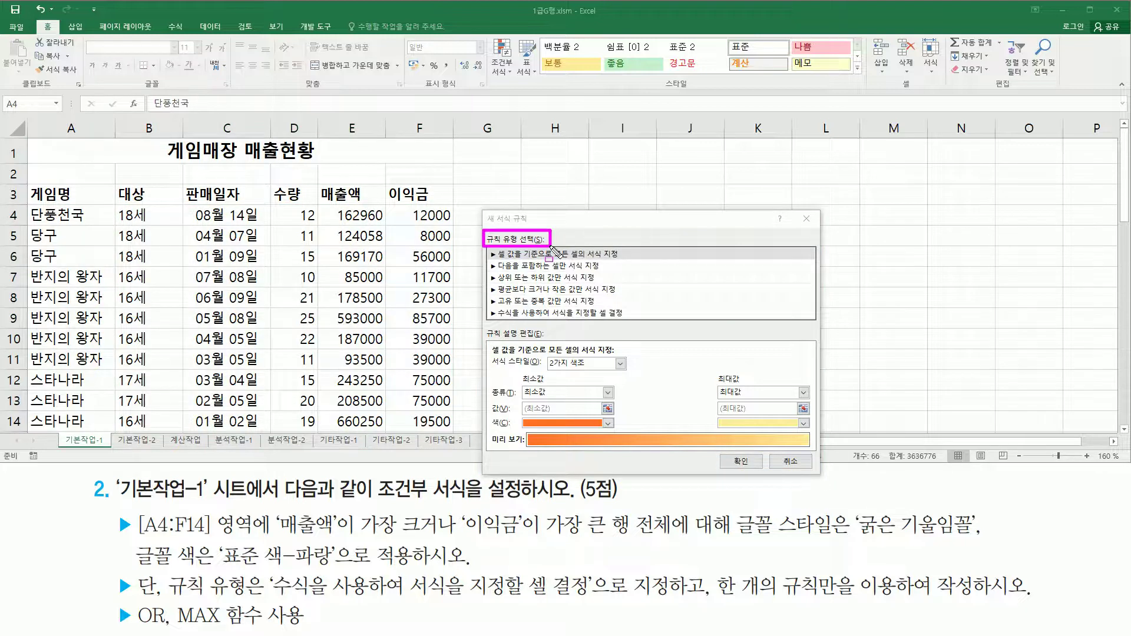
pyautogui.click(518, 313)
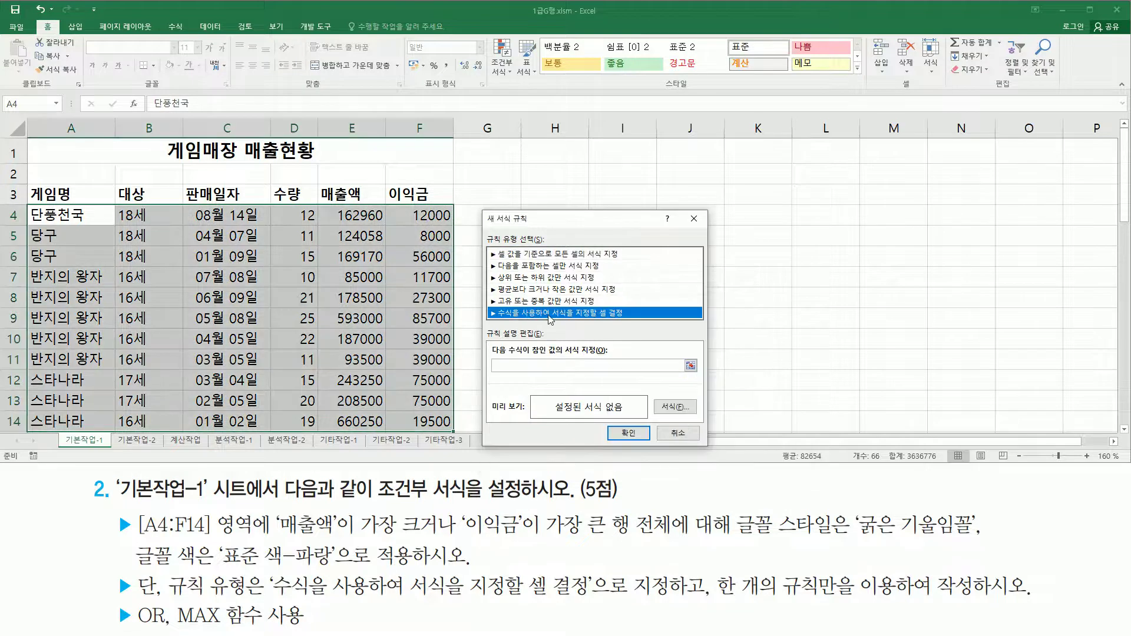
pyautogui.moveTo(489, 303); pyautogui.dragTo(636, 326)
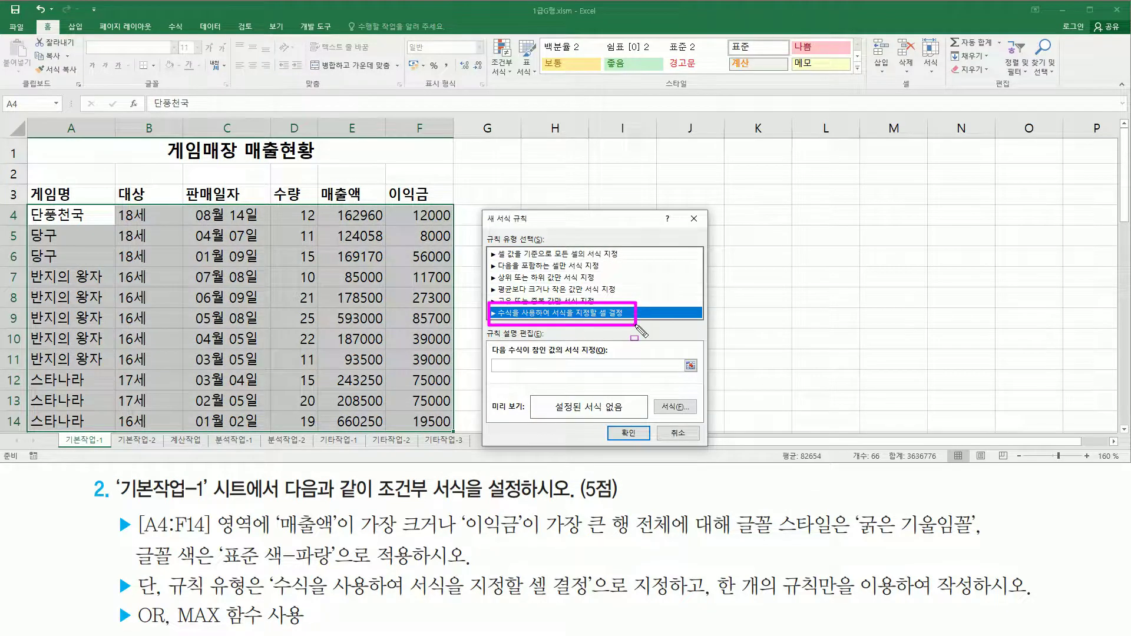
pyautogui.moveTo(490, 355); pyautogui.dragTo(623, 391)
# Begin the rule formula with the OR function and the 매출액 condition $E$4=max($E$4:$E$14), followed by a comma.
pyautogui.click(531, 365)
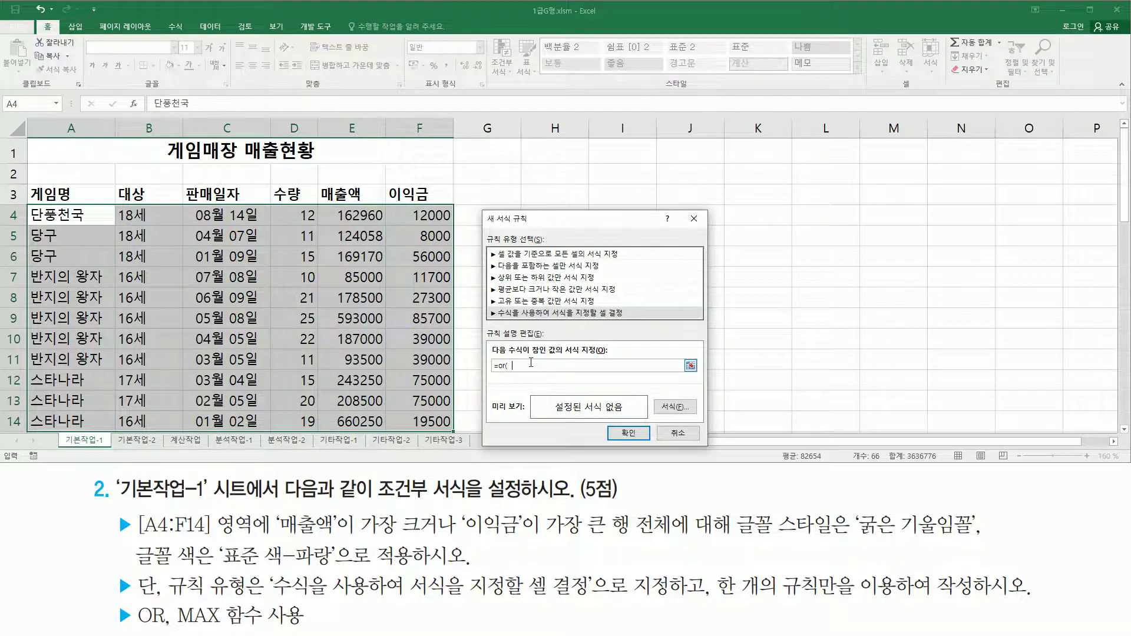
pyautogui.click(363, 214)
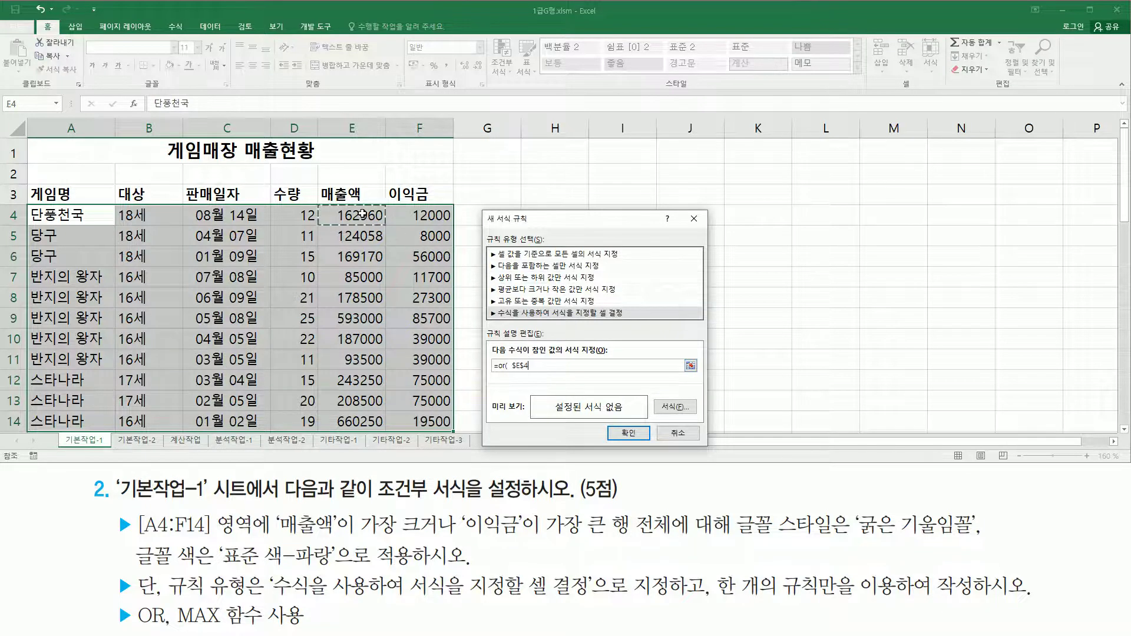
pyautogui.write('=max($E$4')
pyautogui.moveTo(362, 214); pyautogui.dragTo(376, 420)
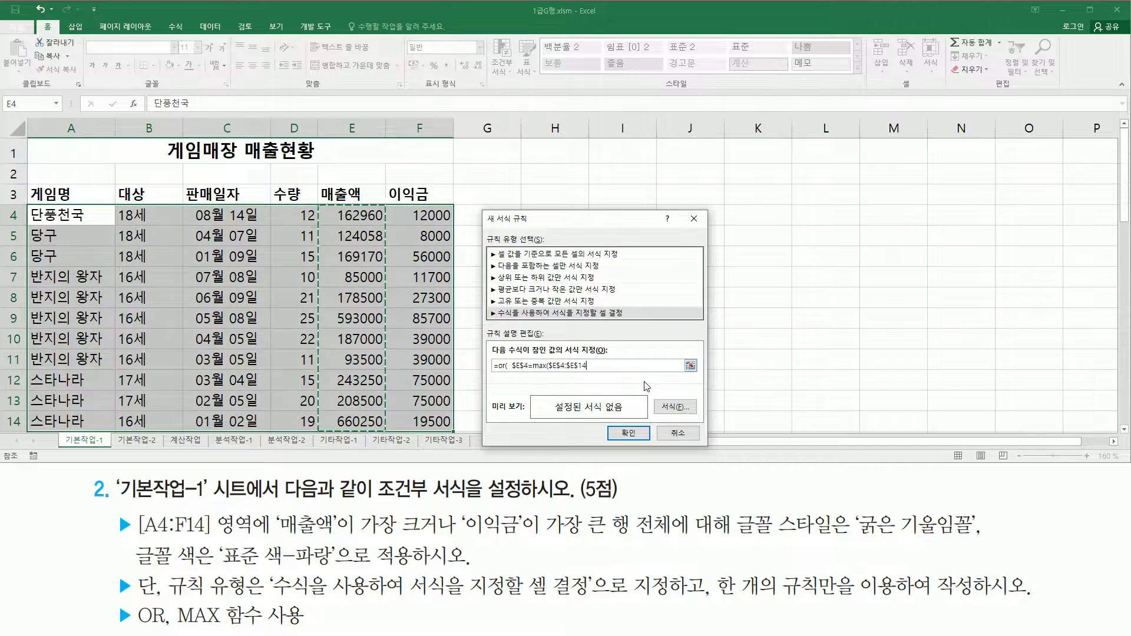
pyautogui.write(') ,')
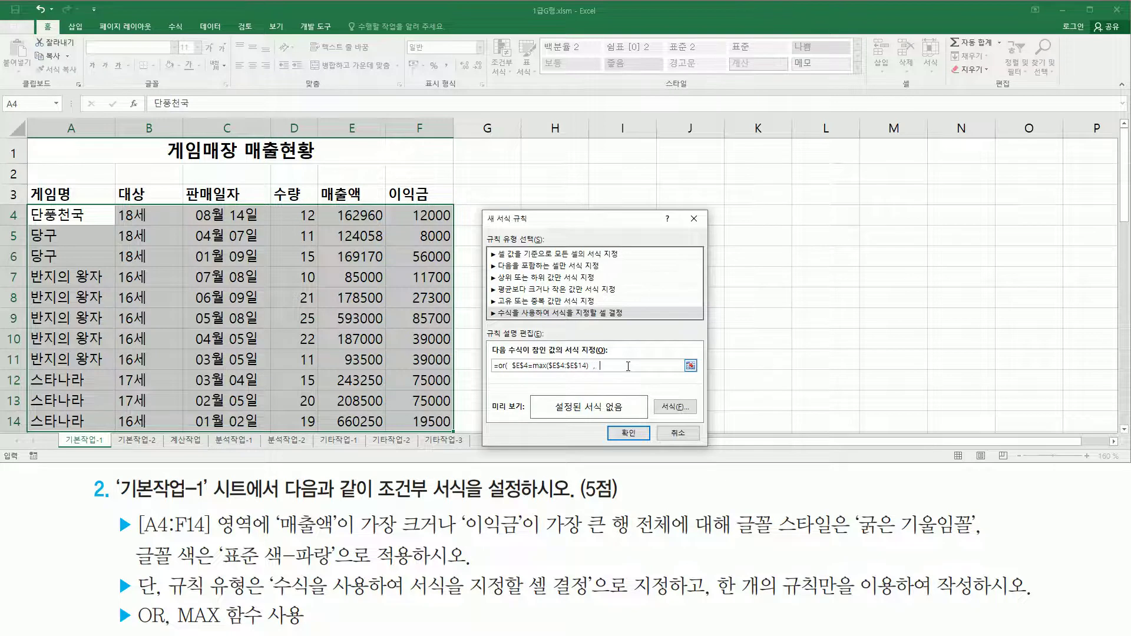
pyautogui.click(512, 366)
# Add the 이익금 condition $F$4=max($F$4:$F$14) to the rule formula and close the OR function.
pyautogui.click(444, 219)
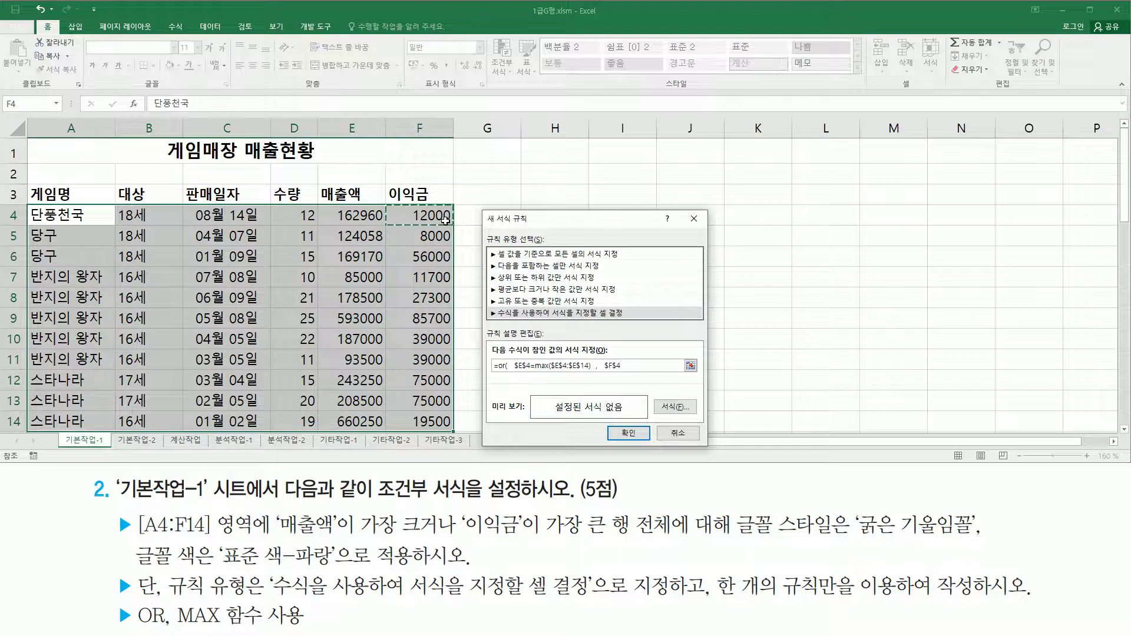
pyautogui.write('=max(')
pyautogui.moveTo(442, 214); pyautogui.dragTo(433, 414)
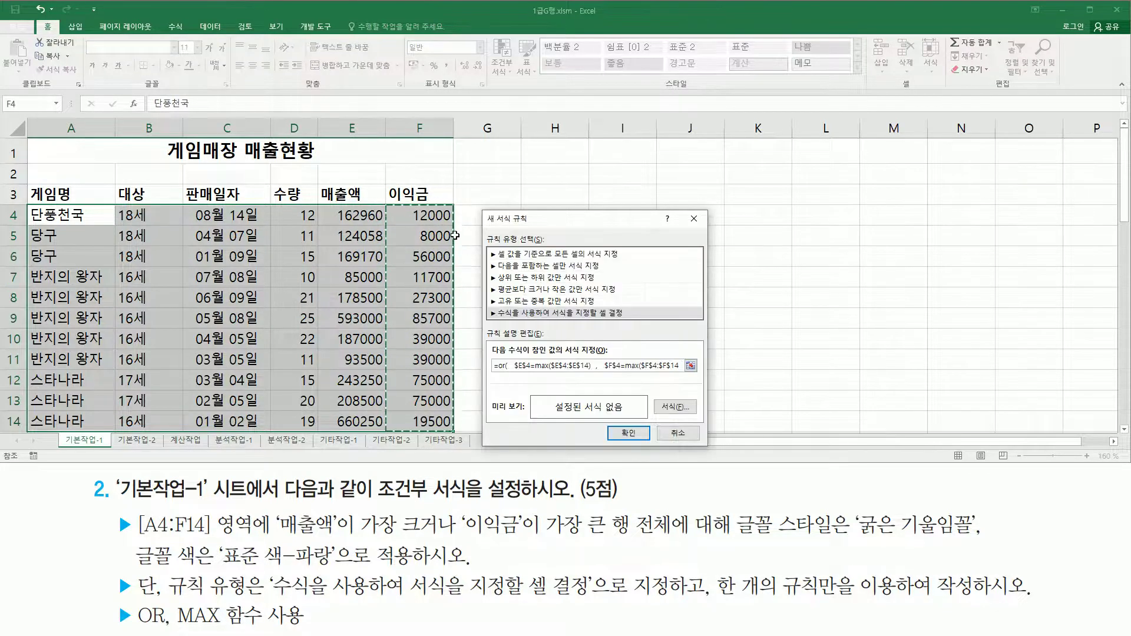
pyautogui.write(')')
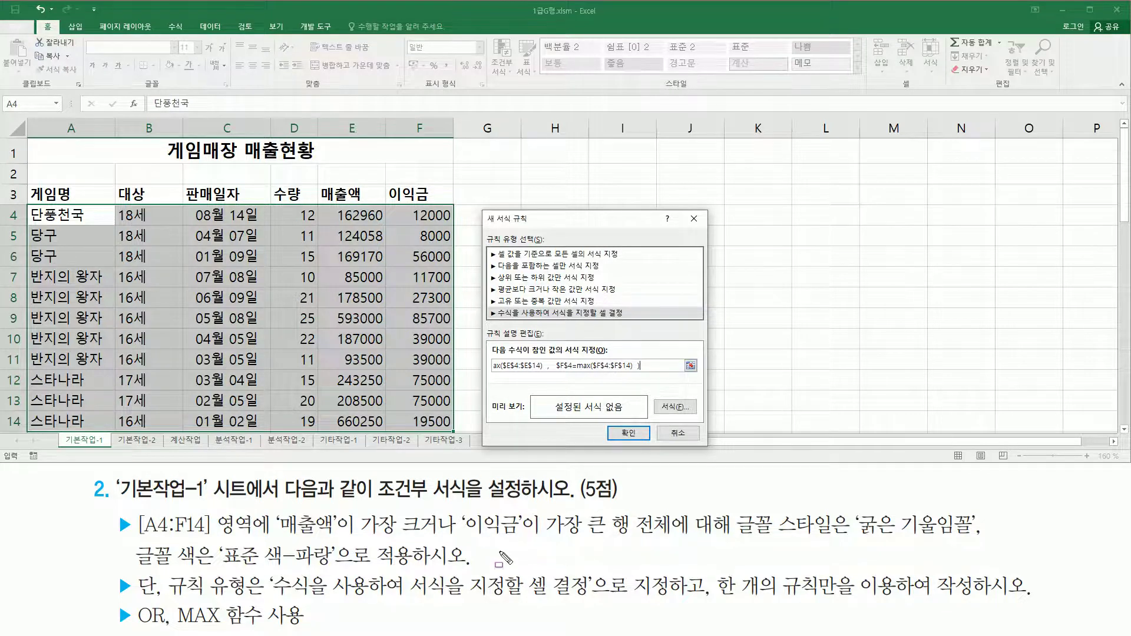
# Change the compared cells in the rule formula to the mixed references $E4 and $F4 so that whole rows are formatted.
pyautogui.moveTo(611, 509); pyautogui.dragTo(673, 540)
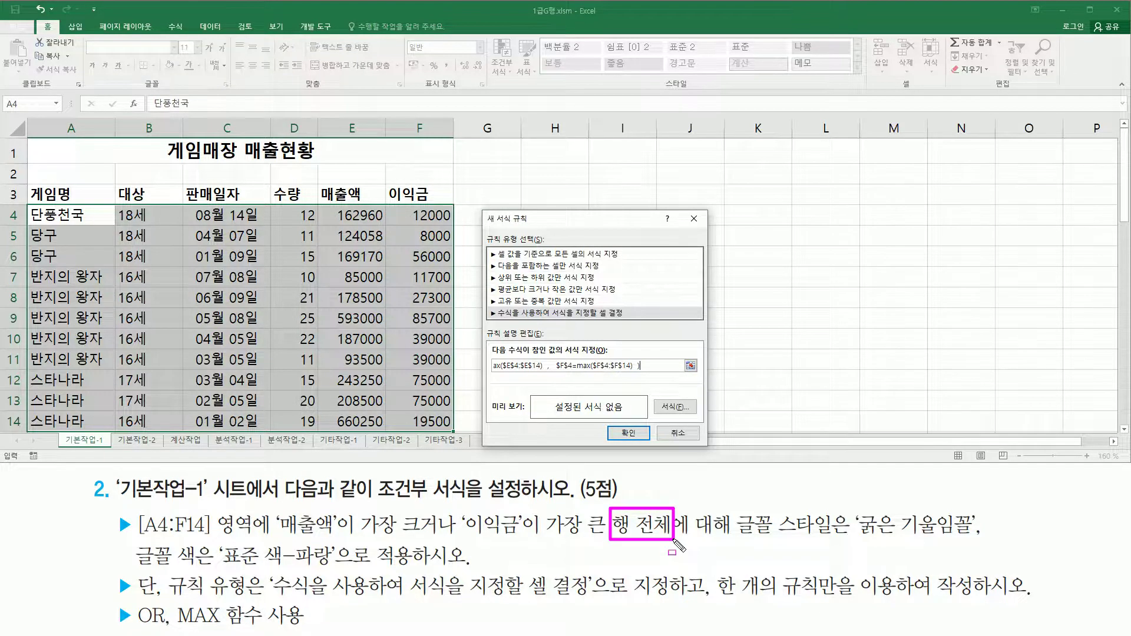
pyautogui.press('Escape')
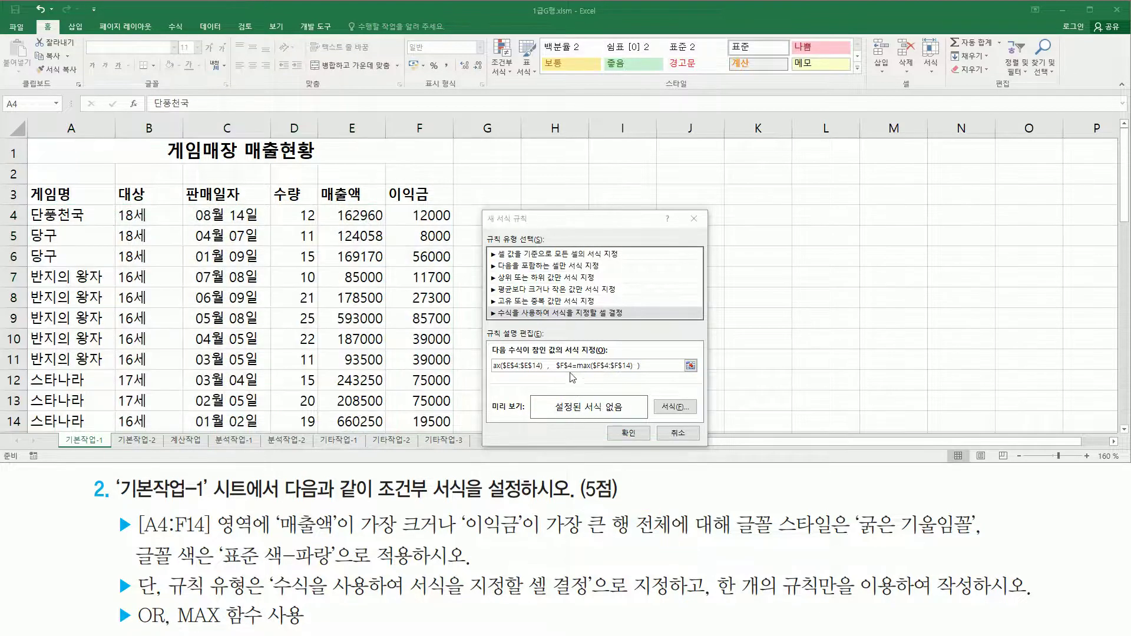
pyautogui.moveTo(546, 365); pyautogui.dragTo(492, 366)
pyautogui.click(523, 366)
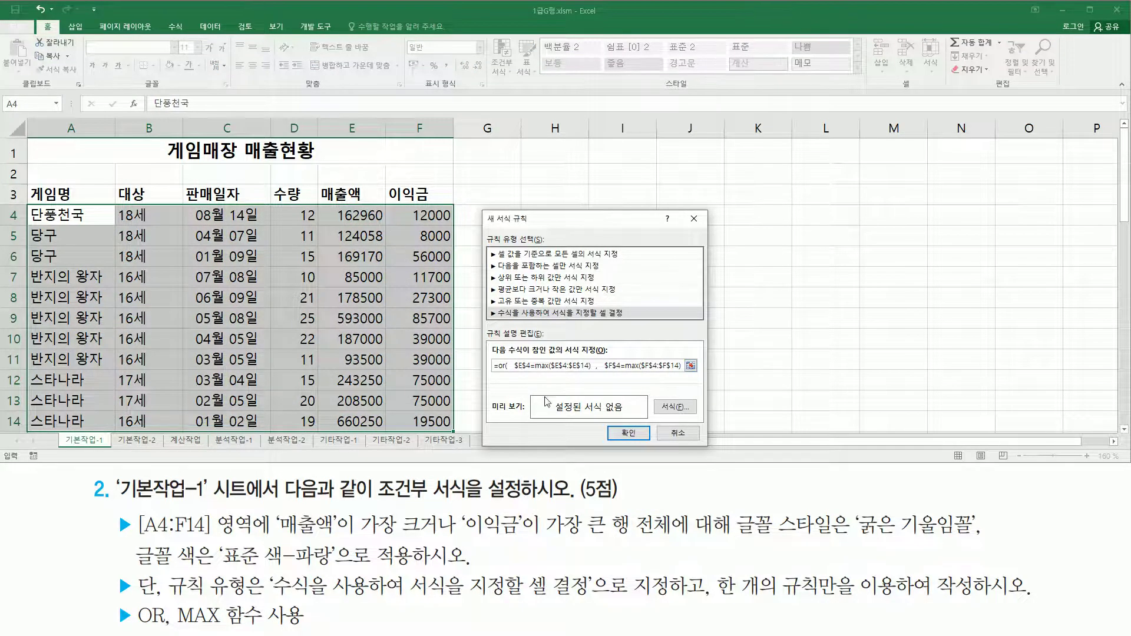
pyautogui.press('F4')
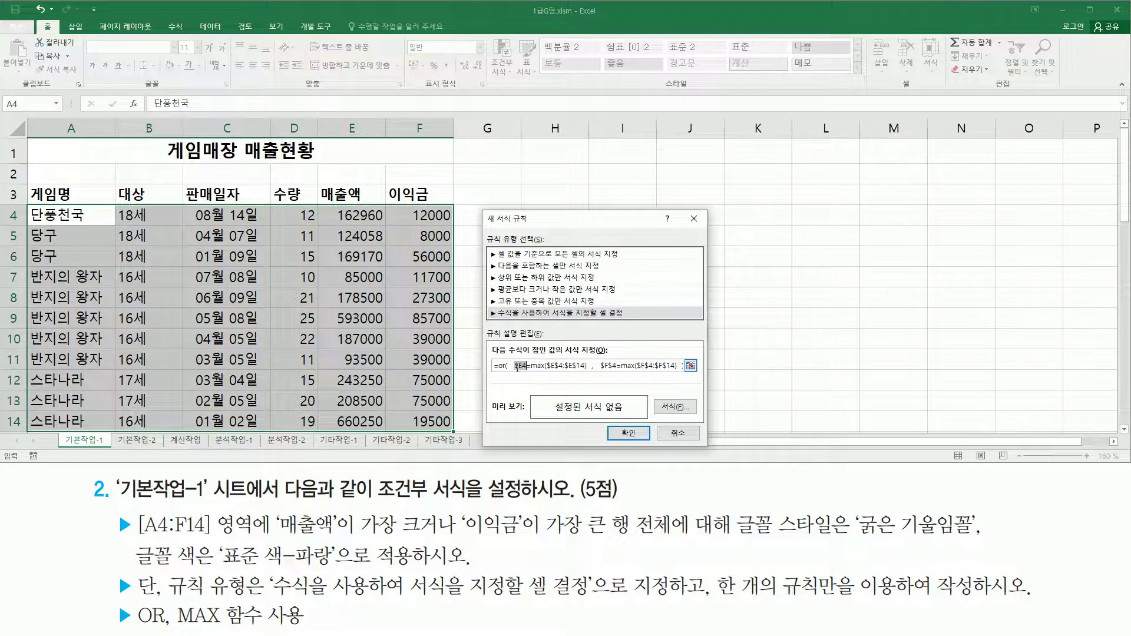
pyautogui.click(609, 365)
pyautogui.press('F4')
pyautogui.moveTo(681, 367); pyautogui.dragTo(400, 364)
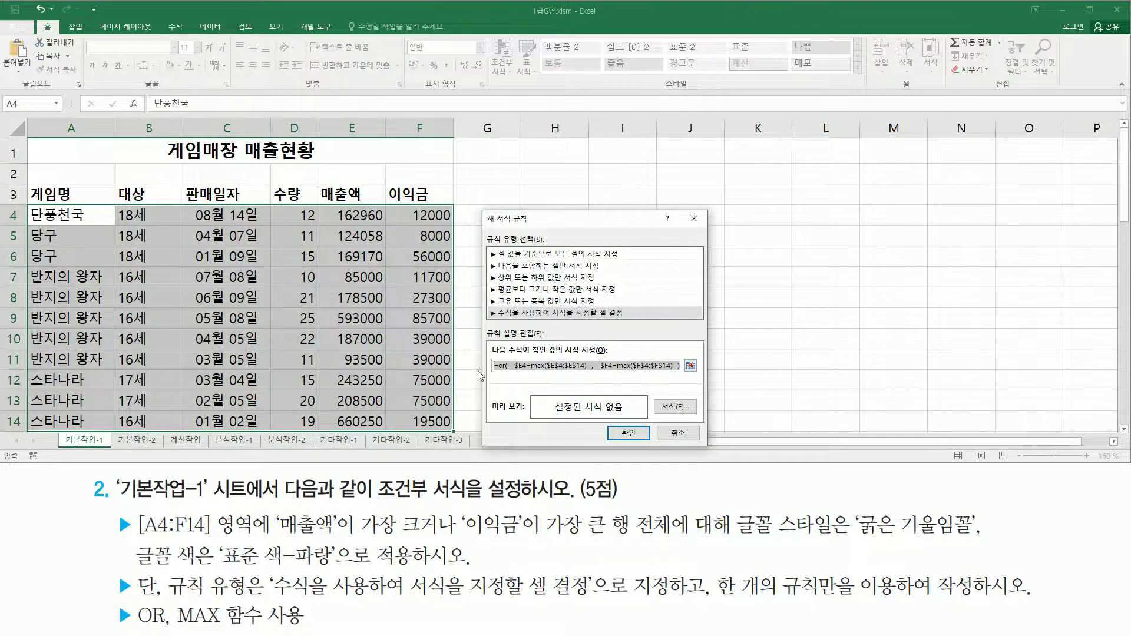
pyautogui.click(548, 367)
pyautogui.write(')')
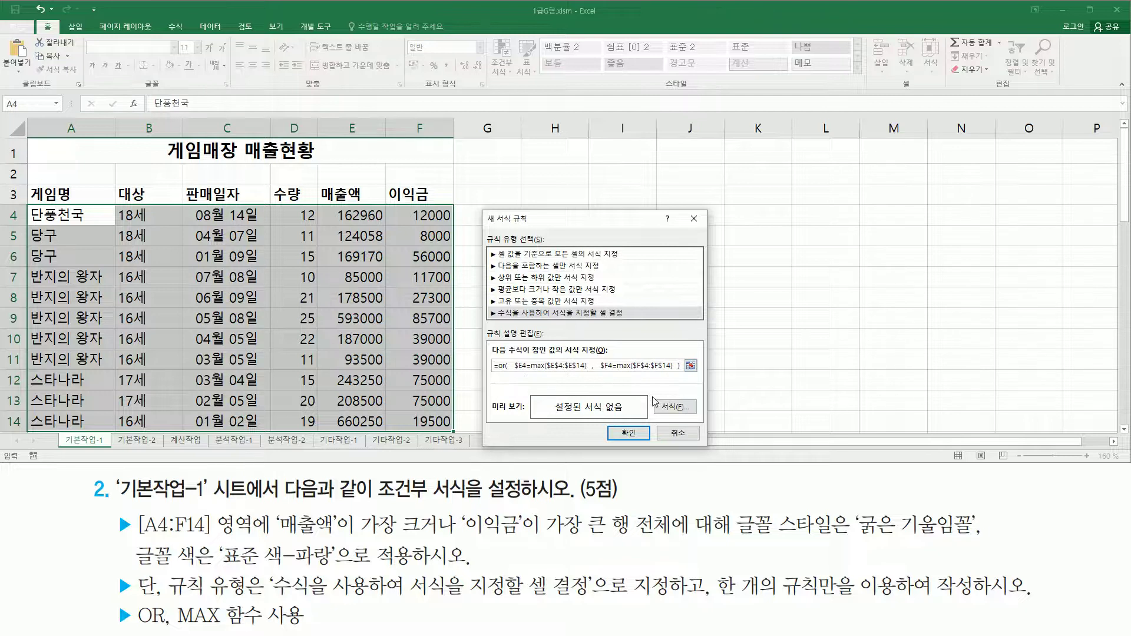
# Set the rule's font style to 굵은 기울임꼴 and its font color to 표준 색-파랑.
pyautogui.click(672, 407)
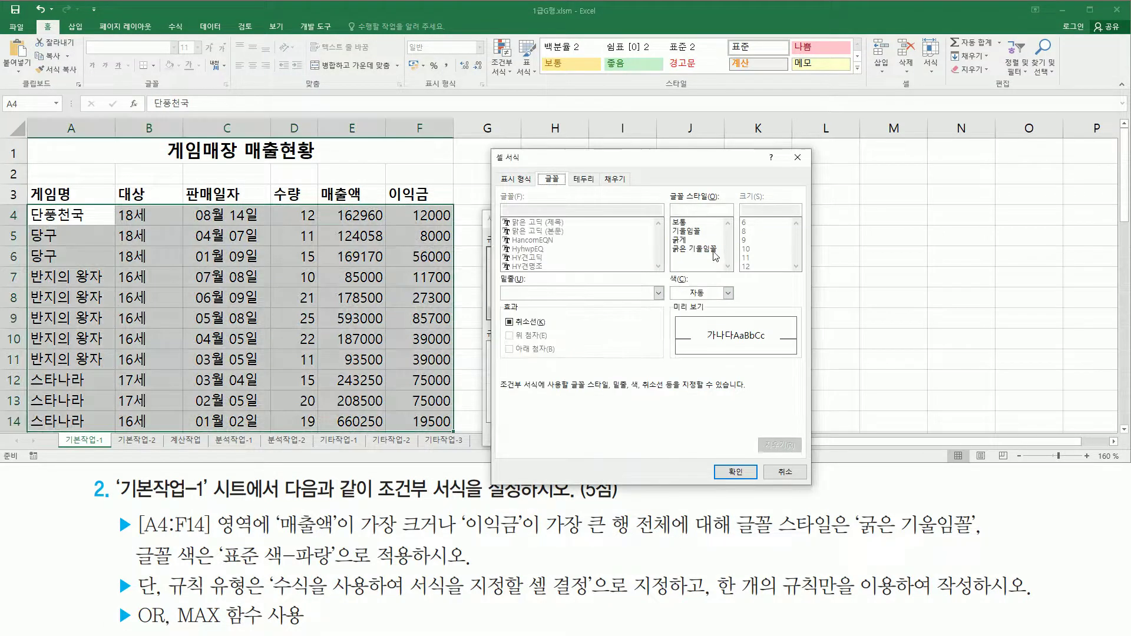
pyautogui.click(714, 250)
pyautogui.moveTo(143, 567); pyautogui.dragTo(332, 577)
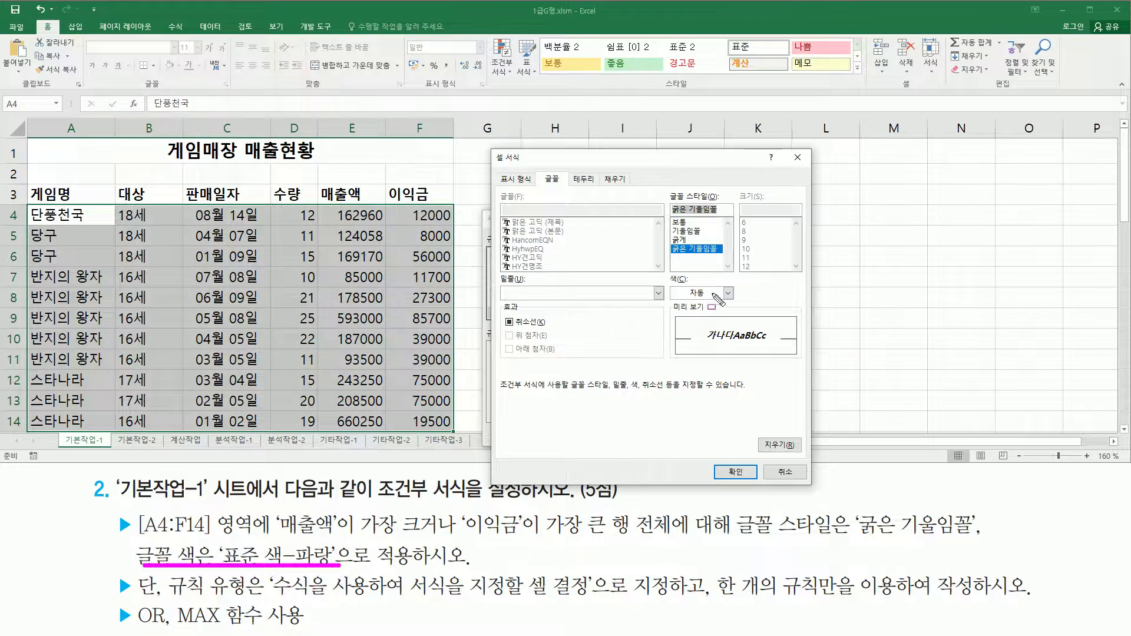
pyautogui.moveTo(666, 275); pyautogui.dragTo(741, 306)
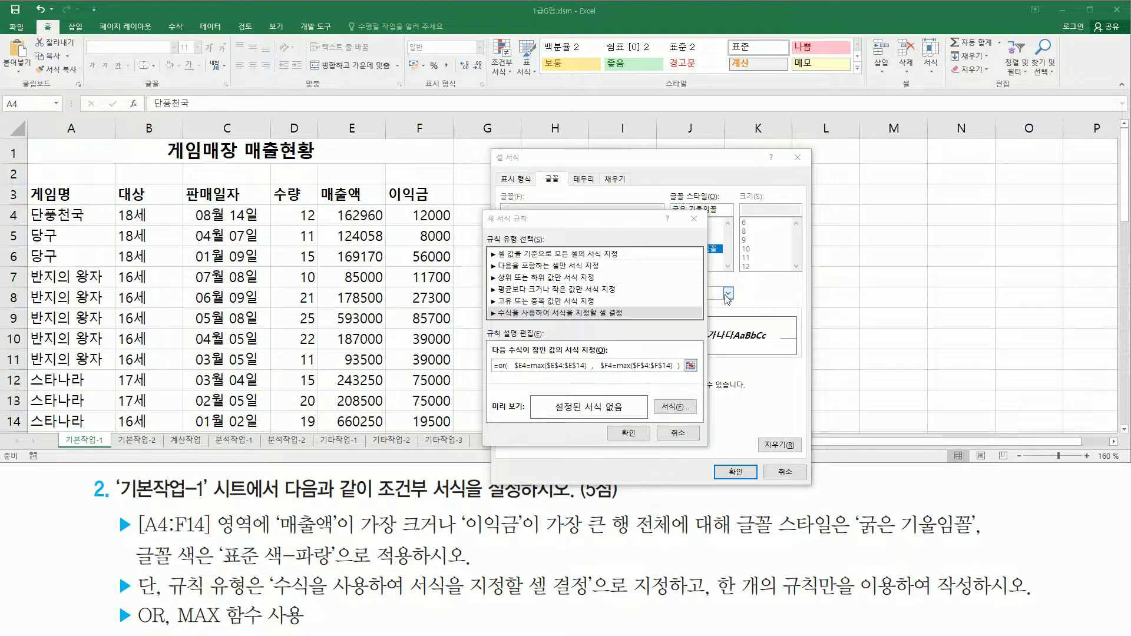
pyautogui.click(729, 293)
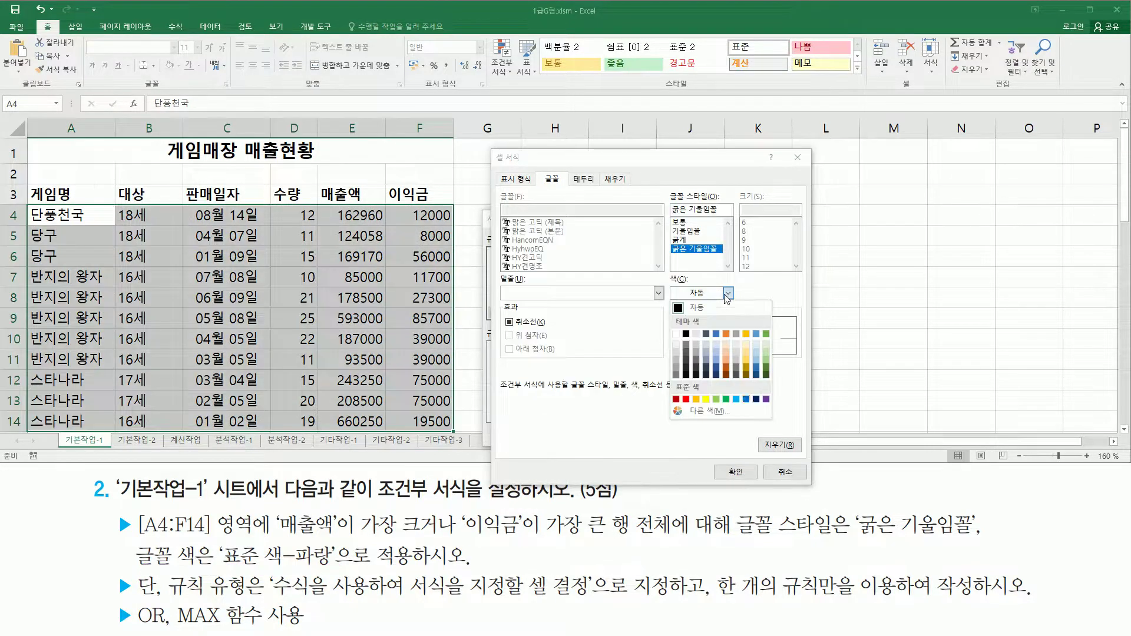
pyautogui.click(747, 400)
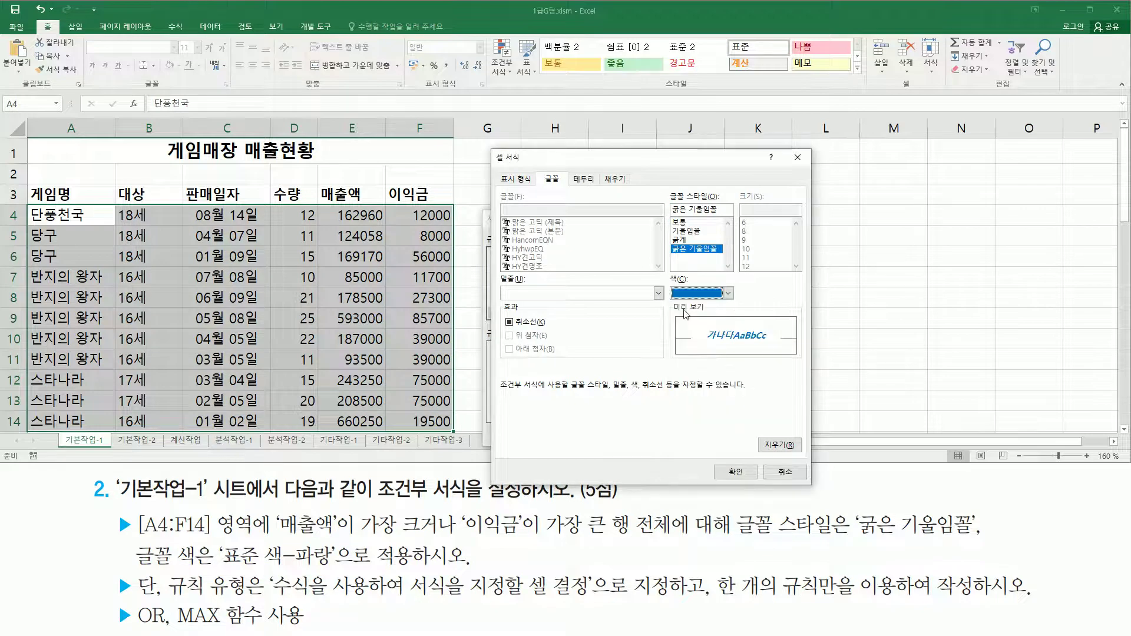
# Check the chosen font style and color, accept the format, and apply the finished rule to A4:F14.
pyautogui.moveTo(668, 236); pyautogui.dragTo(729, 262)
pyautogui.moveTo(670, 285); pyautogui.dragTo(732, 308)
pyautogui.moveTo(711, 458); pyautogui.dragTo(759, 478)
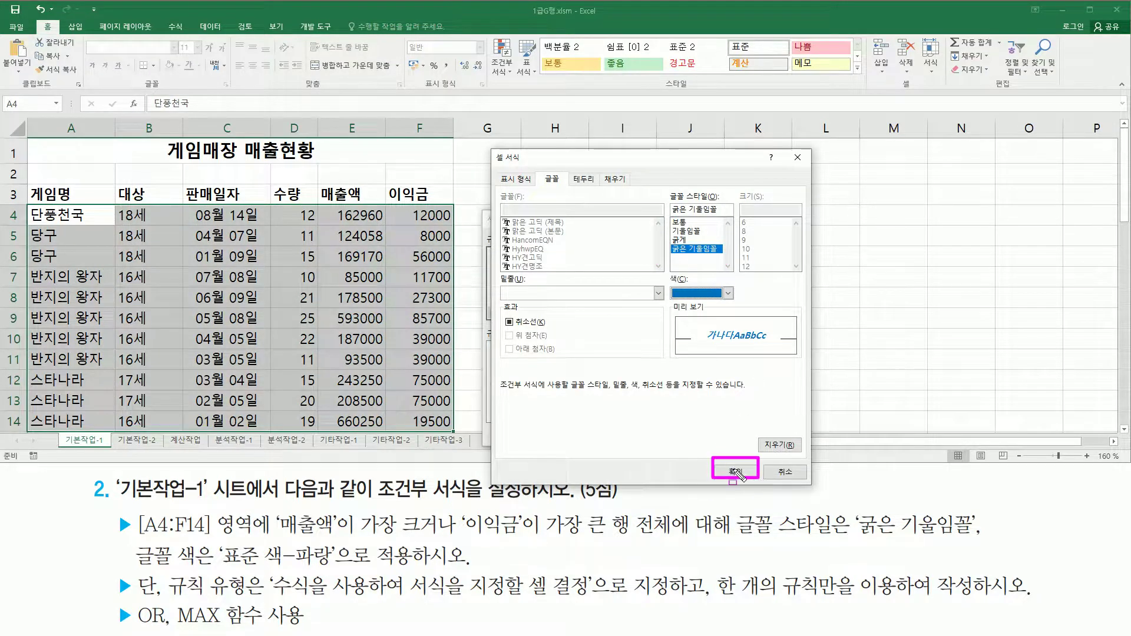
pyautogui.click(737, 473)
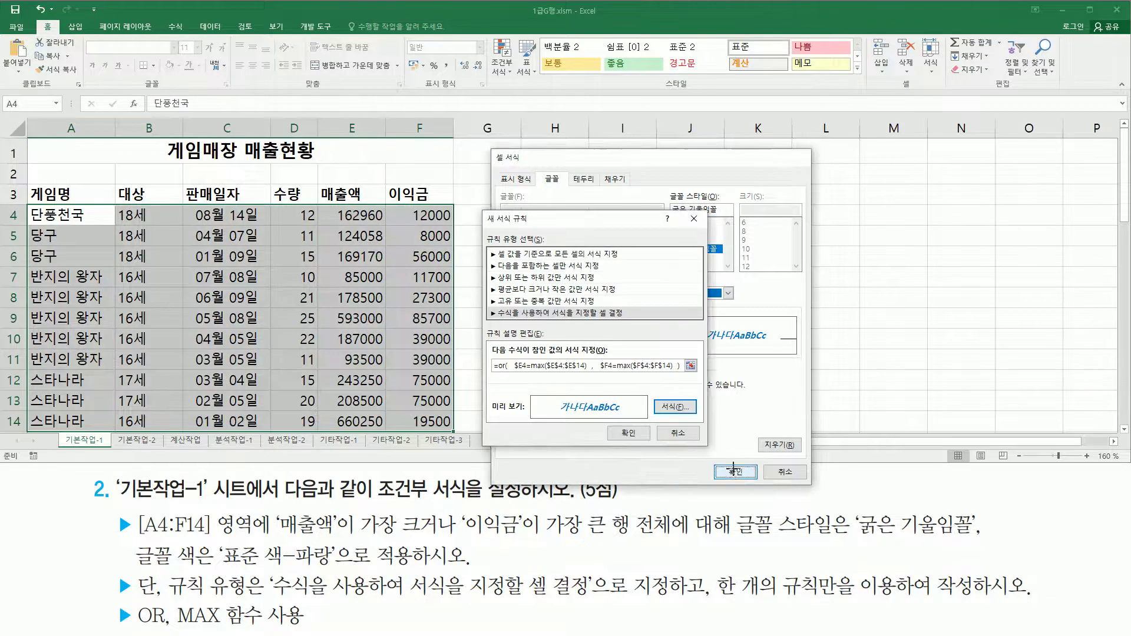
pyautogui.click(635, 436)
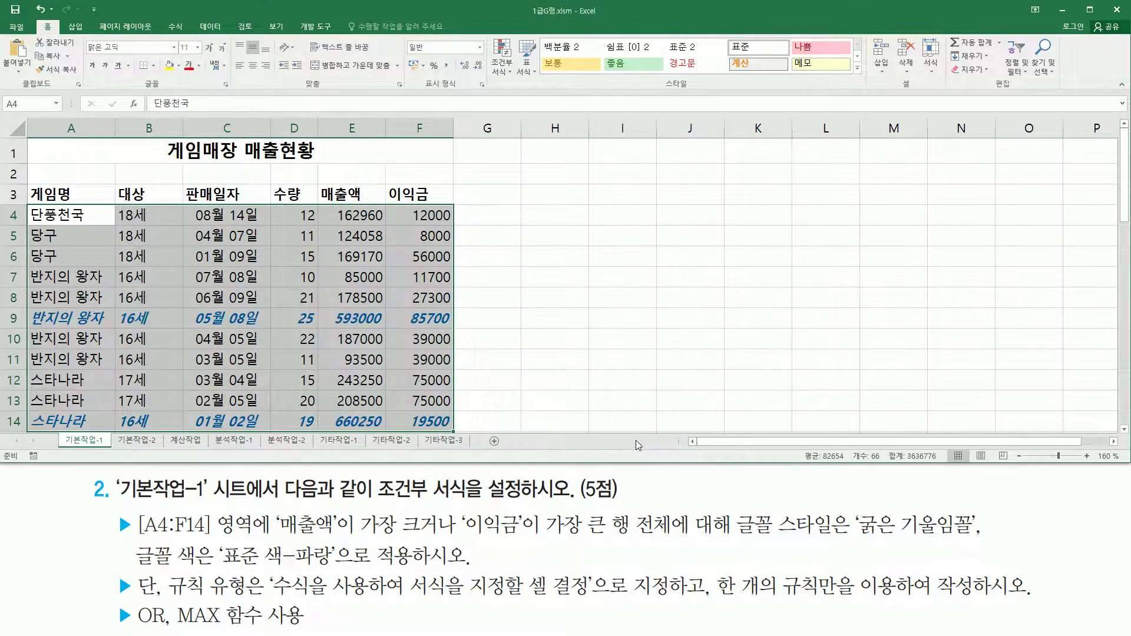
# Examine formatted rows 9 and 14 against the largest 이익금 and largest 매출액 conditions.
pyautogui.click(1125, 429)
pyautogui.click(605, 320)
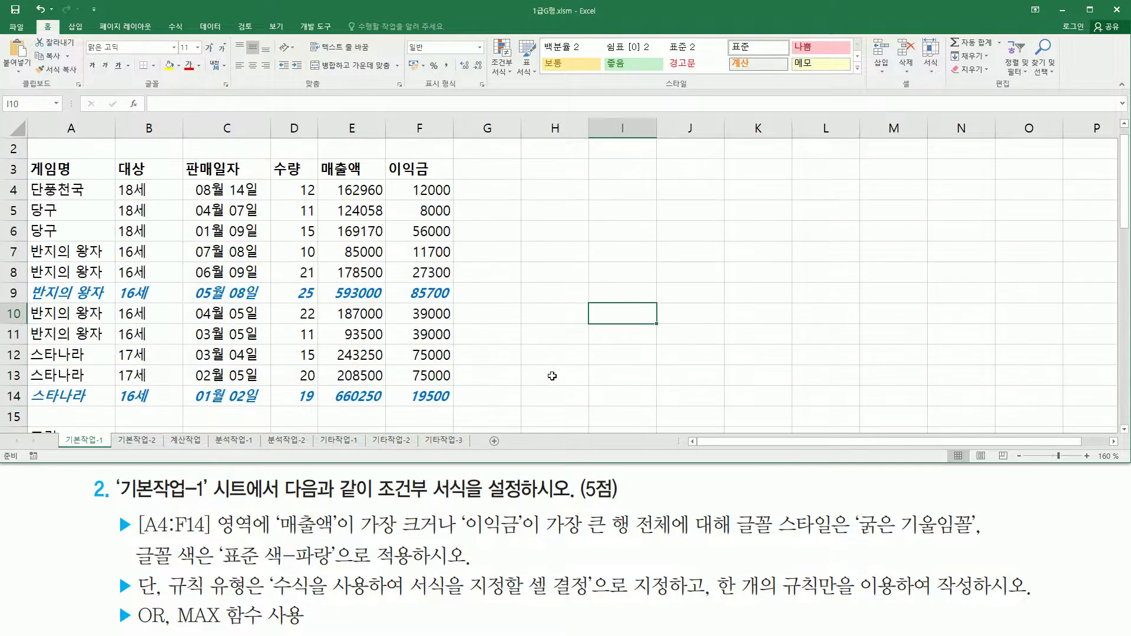
pyautogui.moveTo(29, 281); pyautogui.dragTo(458, 305)
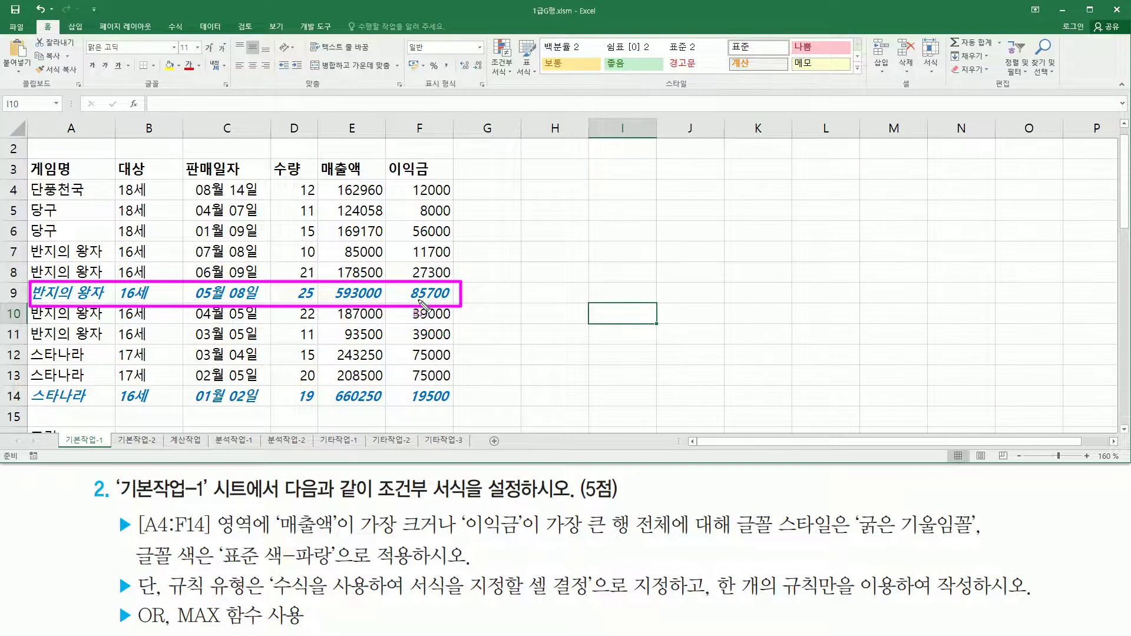
pyautogui.moveTo(412, 303); pyautogui.dragTo(452, 302)
pyautogui.moveTo(56, 386)
pyautogui.mouseDown()
pyautogui.moveTo(27, 394)
pyautogui.moveTo(462, 416)
pyautogui.mouseUp()
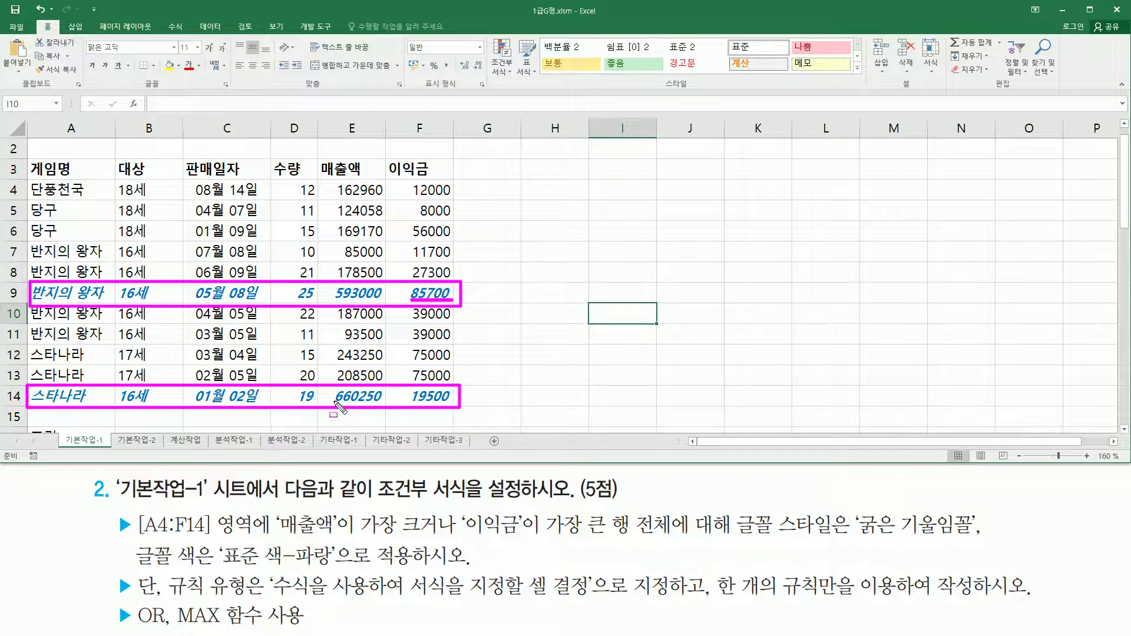
pyautogui.moveTo(333, 406); pyautogui.dragTo(386, 404)
pyautogui.press('Escape')
# Note the formula =or( $E4=max($E$4:$E$14) , $F4=max($F$4:$F$14) ) in red at H10 and review its MAX parts.
pyautogui.click(530, 316)
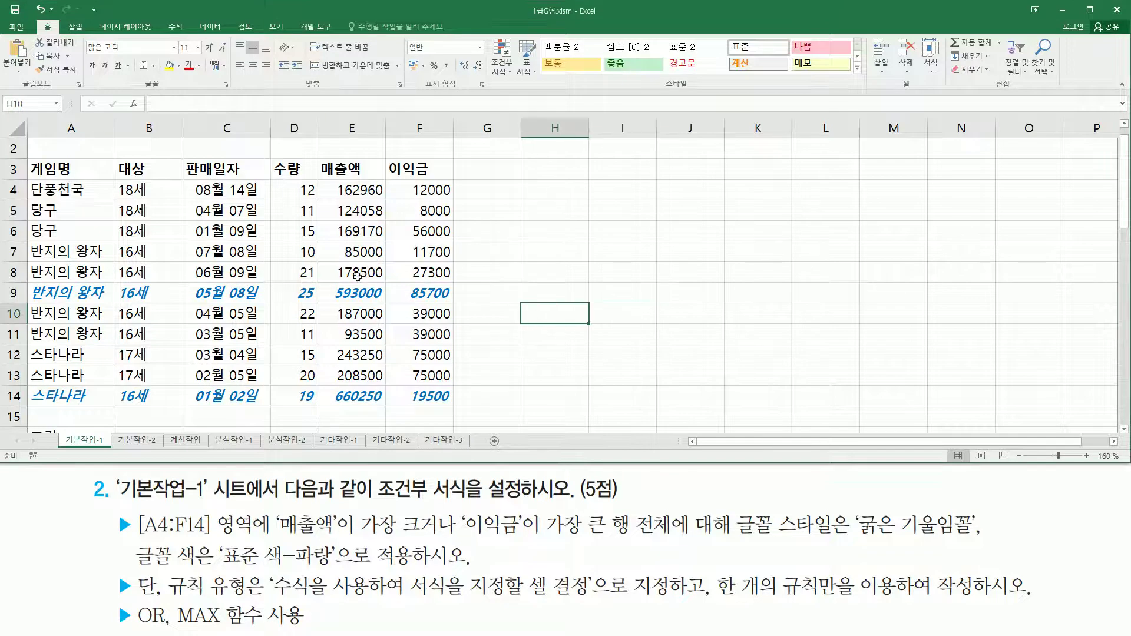
pyautogui.click(487, 190)
pyautogui.moveTo(595, 325); pyautogui.dragTo(703, 324)
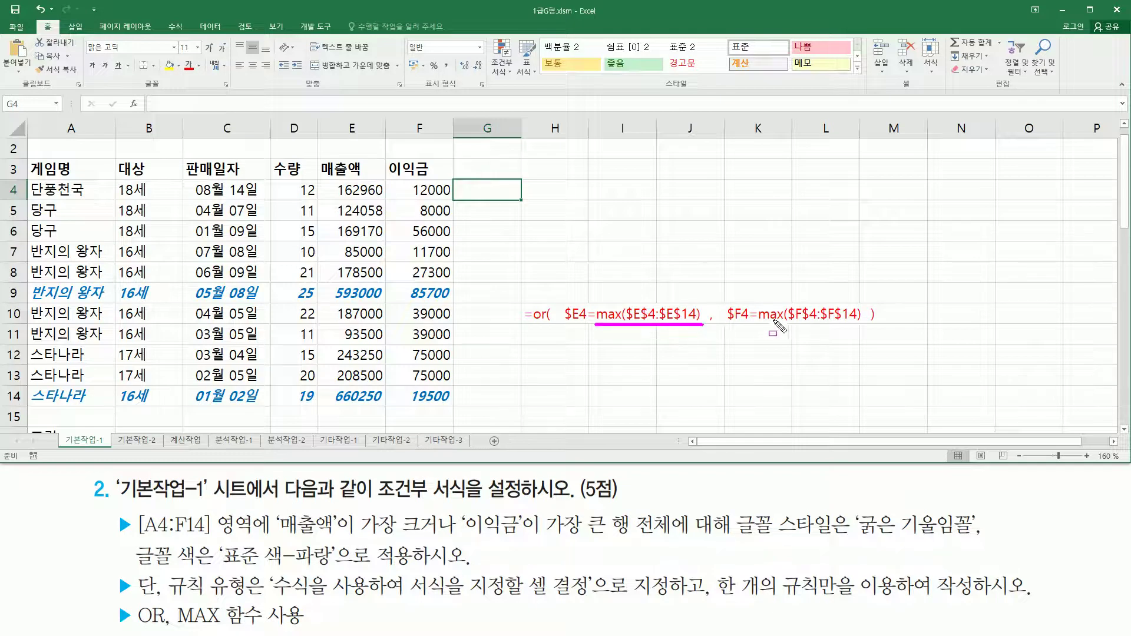
pyautogui.moveTo(762, 326); pyautogui.dragTo(864, 325)
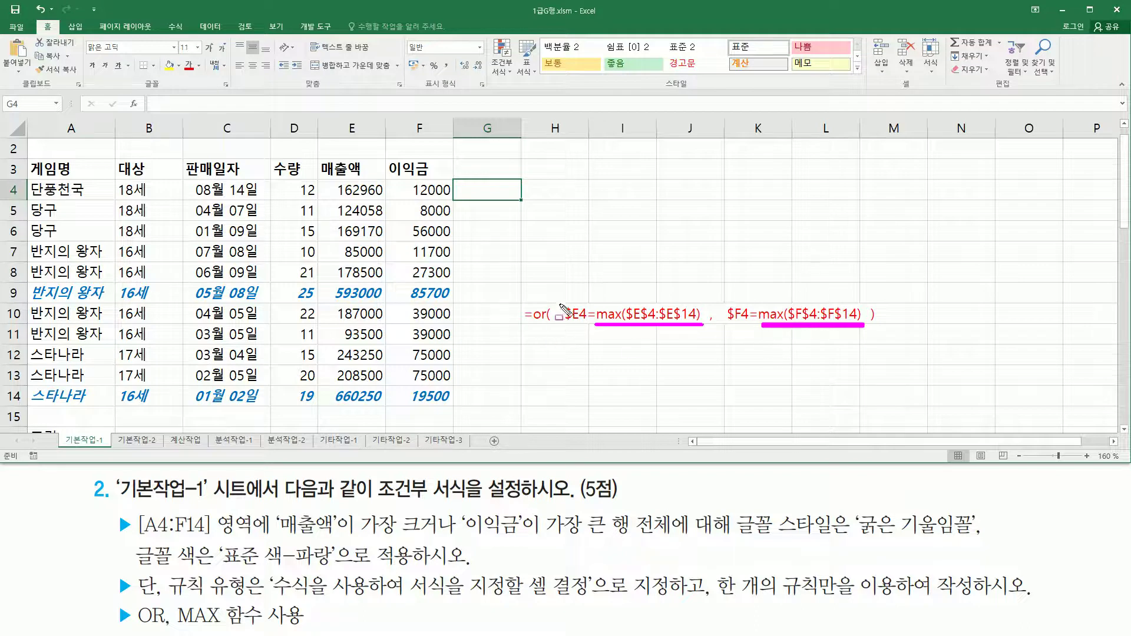
# Examine the column-fixed references $E4 and $F4 in the H10 formula against cells E4, F4 and the whole-row (행 전체) requirement.
pyautogui.moveTo(564, 299); pyautogui.dragTo(588, 336)
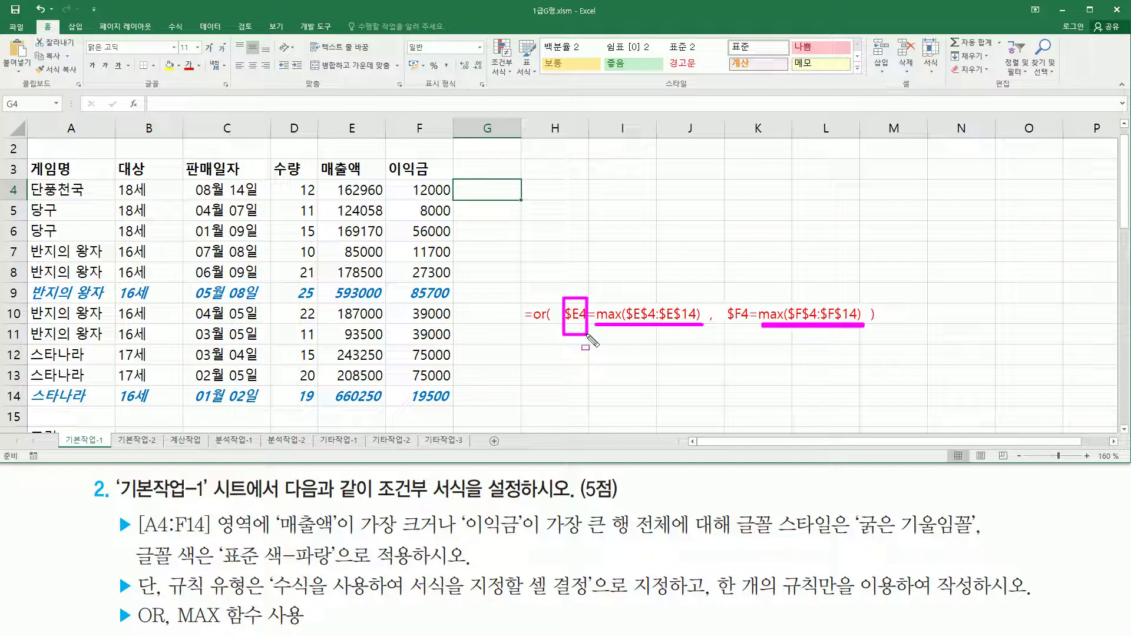
pyautogui.moveTo(727, 298)
pyautogui.mouseDown()
pyautogui.moveTo(745, 300)
pyautogui.moveTo(748, 337)
pyautogui.mouseUp()
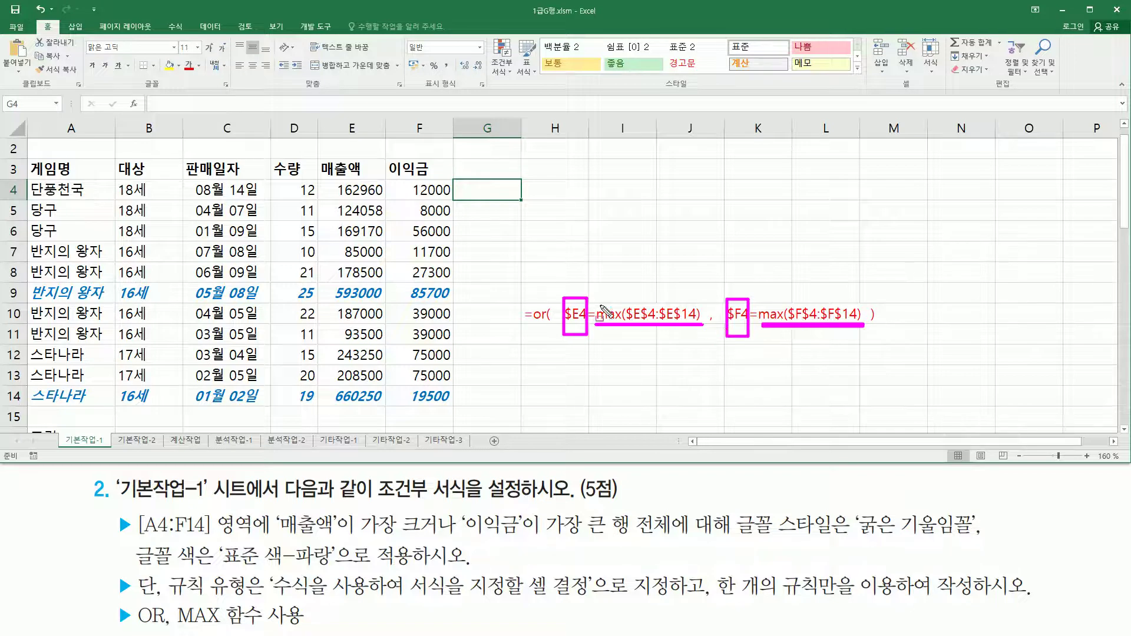
pyautogui.moveTo(529, 284)
pyautogui.mouseDown()
pyautogui.moveTo(606, 353)
pyautogui.moveTo(892, 351)
pyautogui.mouseUp()
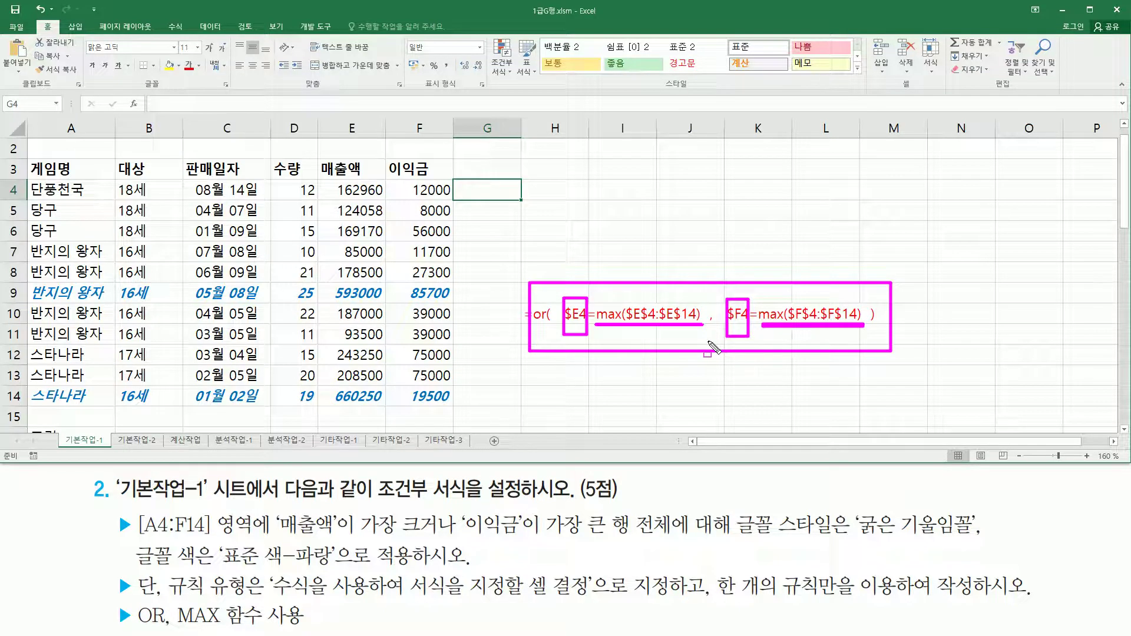
pyautogui.press('Escape')
pyautogui.moveTo(564, 324); pyautogui.dragTo(586, 324)
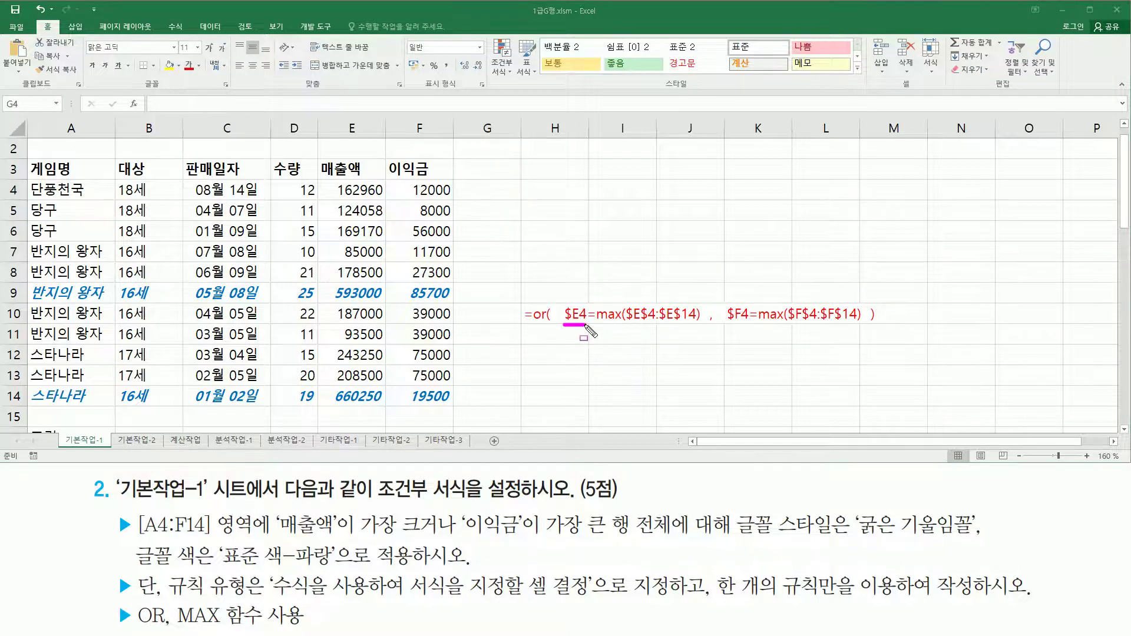
pyautogui.moveTo(728, 323); pyautogui.dragTo(752, 324)
pyautogui.moveTo(337, 180)
pyautogui.mouseDown()
pyautogui.moveTo(375, 198)
pyautogui.moveTo(454, 195)
pyautogui.mouseUp()
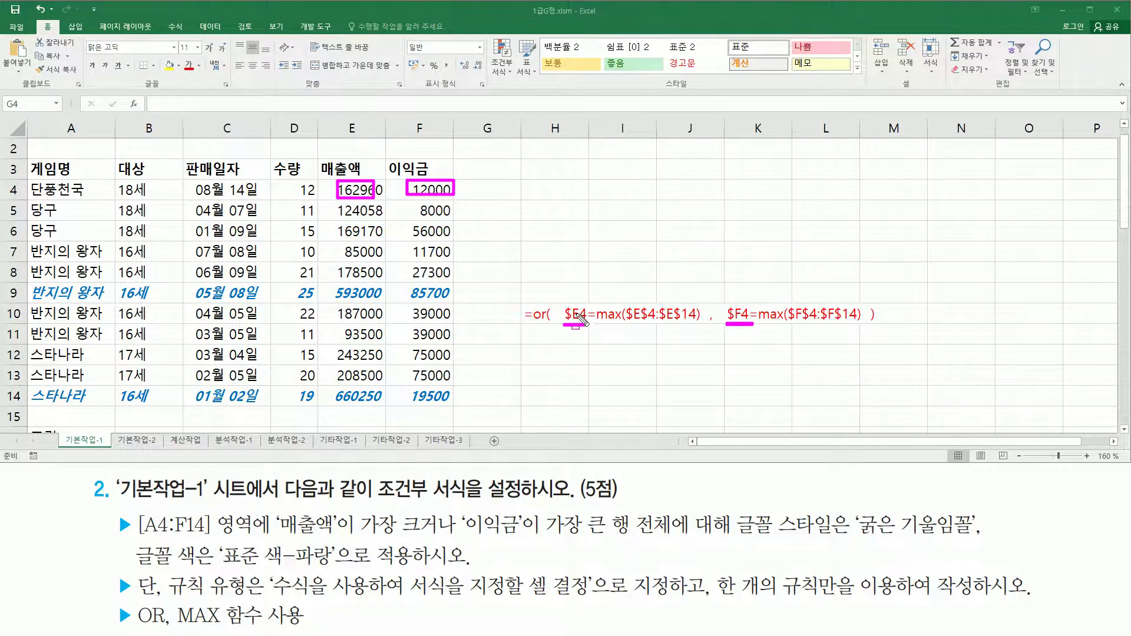
pyautogui.moveTo(612, 508); pyautogui.dragTo(674, 541)
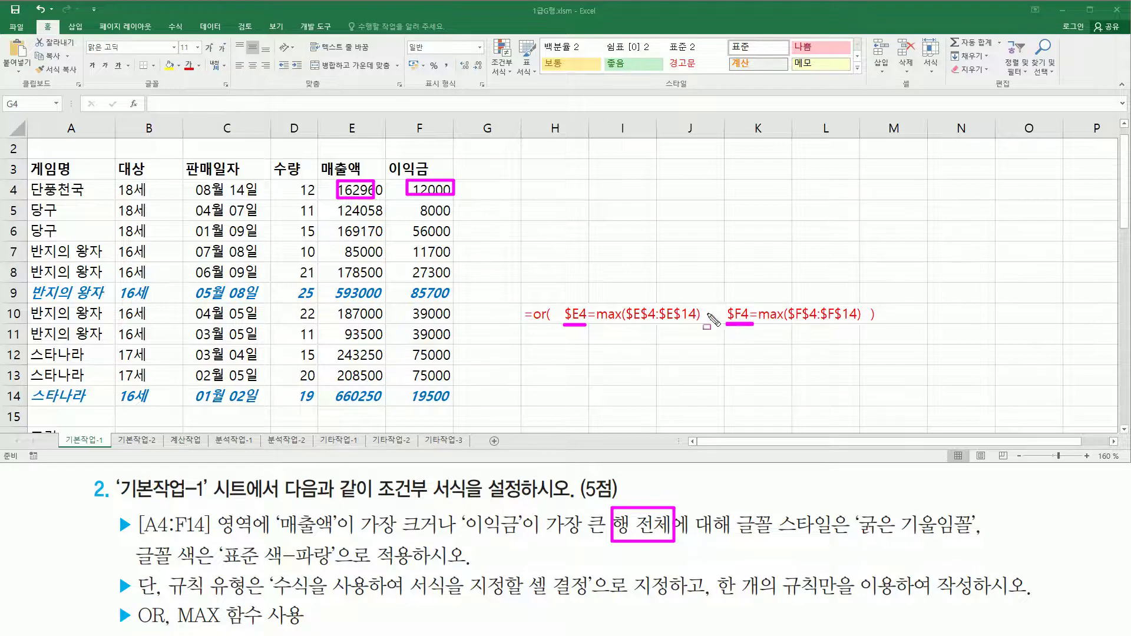
pyautogui.press('Escape')
# Review the absolute ranges $E$4:$E$14 and $F$4:$F$14 inside the MAX functions against the 매출액 and 이익금 columns.
pyautogui.moveTo(596, 326); pyautogui.dragTo(863, 325)
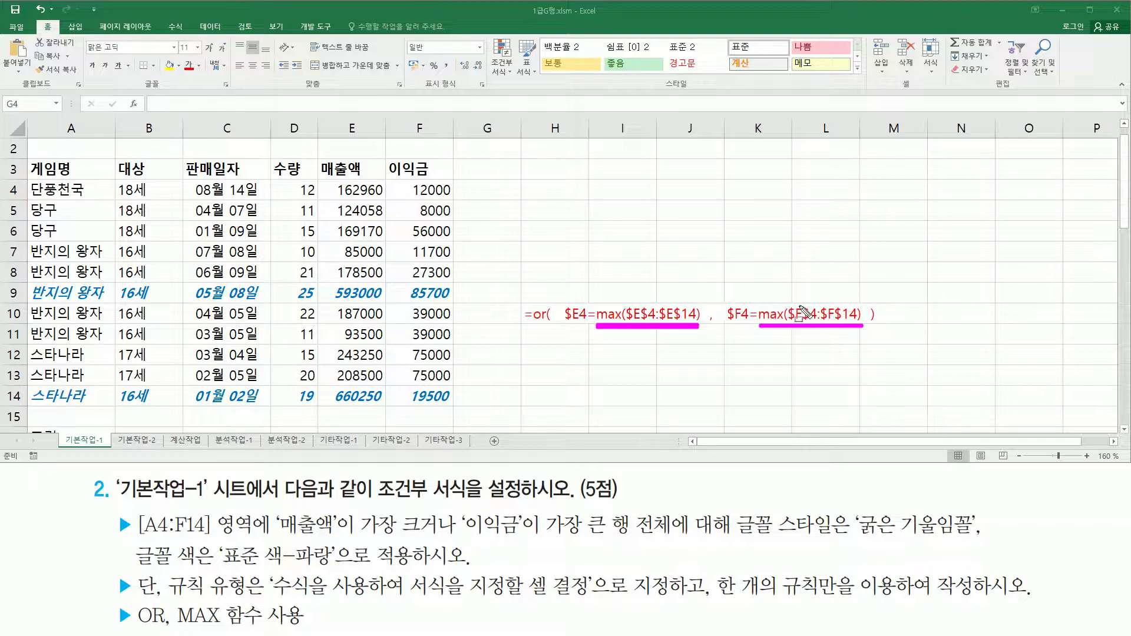
pyautogui.moveTo(793, 299); pyautogui.dragTo(851, 321)
pyautogui.moveTo(633, 304); pyautogui.dragTo(697, 323)
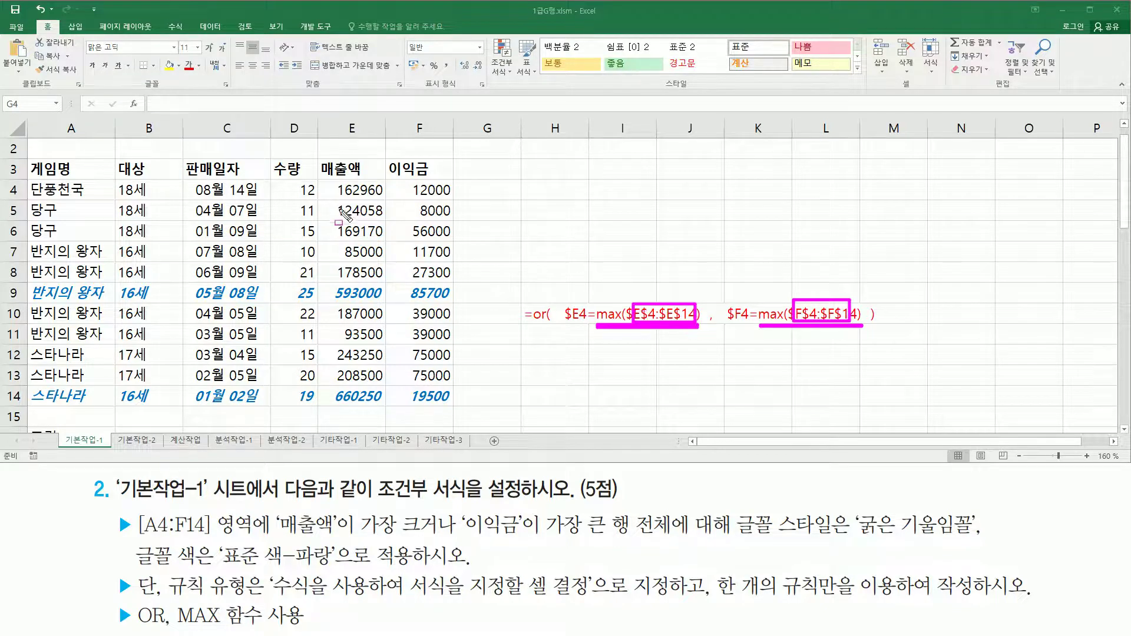
pyautogui.moveTo(330, 183)
pyautogui.mouseDown()
pyautogui.moveTo(380, 399)
pyautogui.moveTo(379, 181)
pyautogui.moveTo(379, 407)
pyautogui.mouseUp()
pyautogui.moveTo(402, 182)
pyautogui.mouseDown()
pyautogui.moveTo(451, 183)
pyautogui.moveTo(452, 401)
pyautogui.mouseUp()
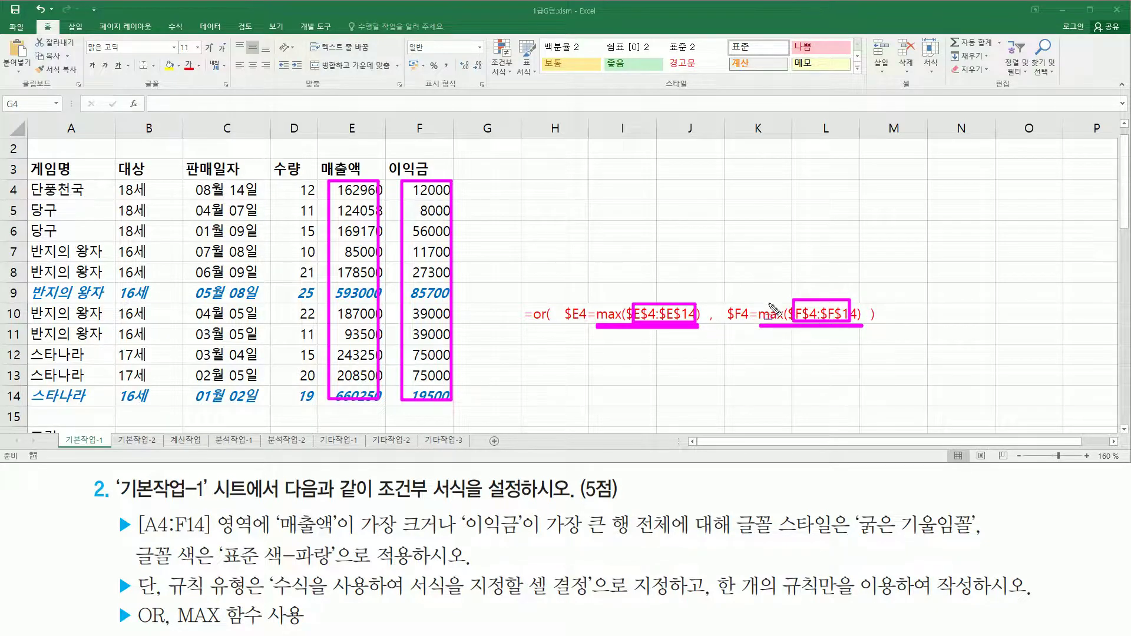
pyautogui.press('Escape')
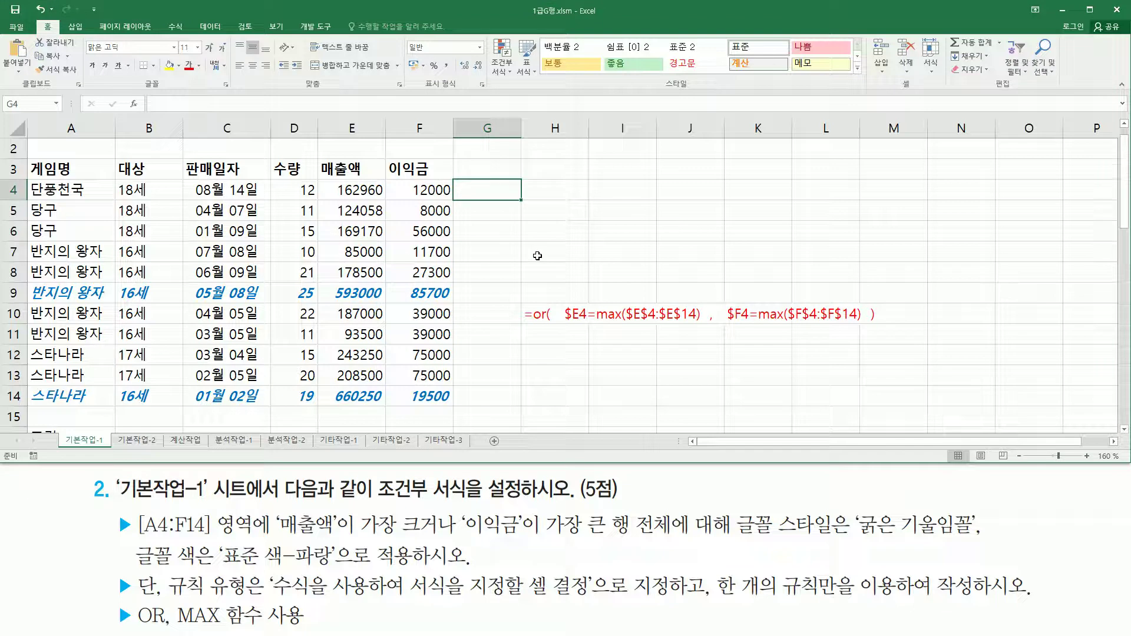
pyautogui.click(537, 255)
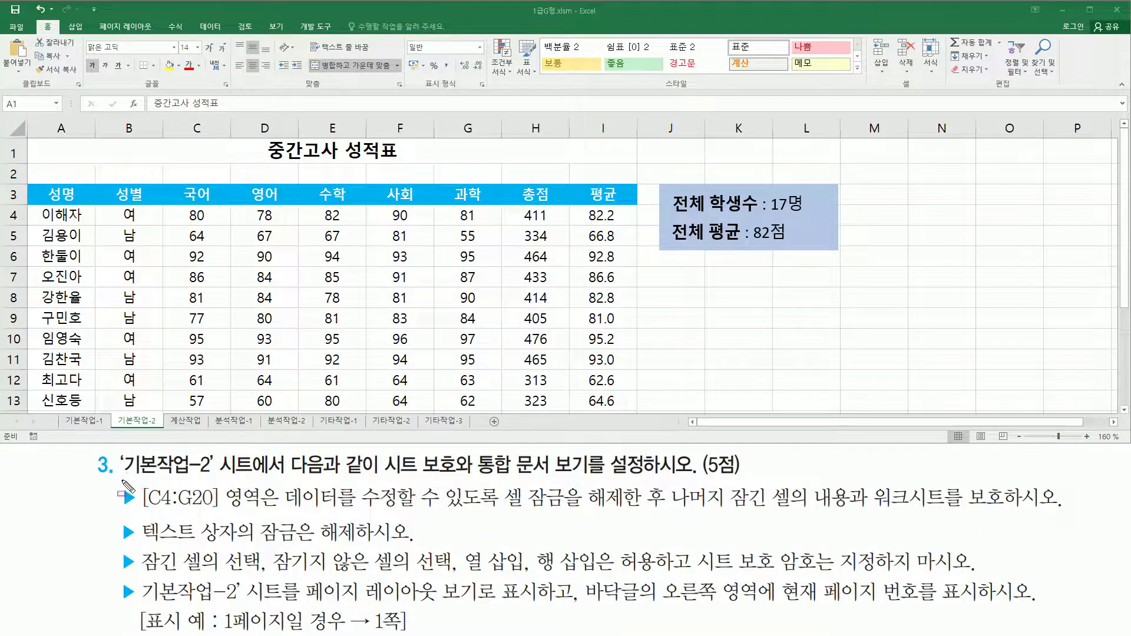
# Examine the grade table and text box on the 기본작업-2 sheet for the sheet protection and workbook view task.
pyautogui.moveTo(122, 480); pyautogui.dragTo(209, 483)
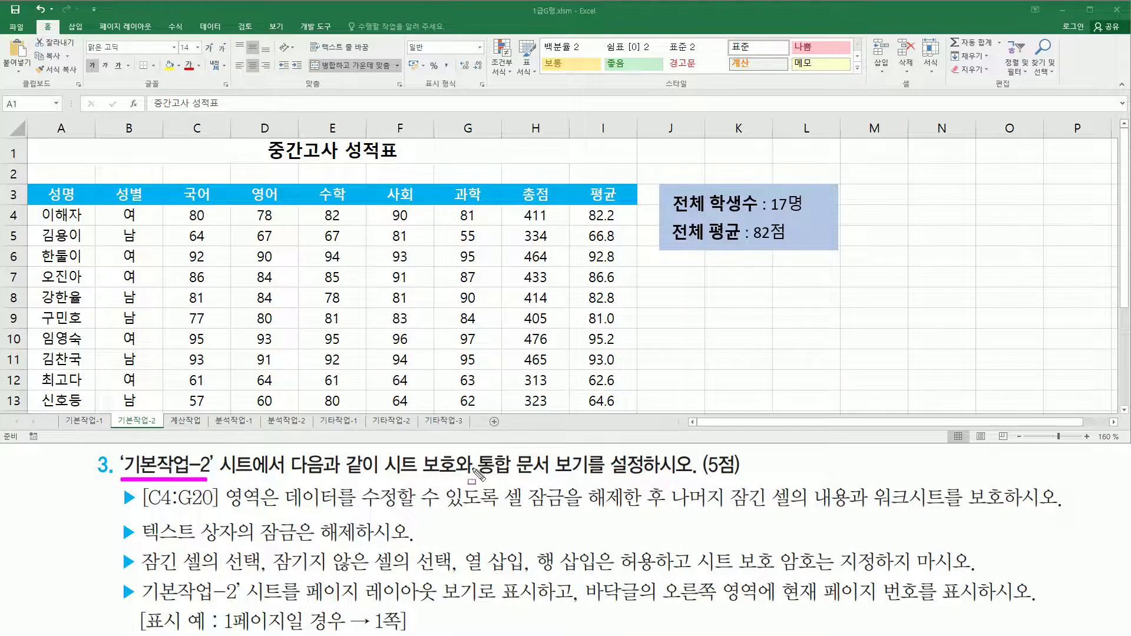
pyautogui.moveTo(379, 475); pyautogui.dragTo(586, 477)
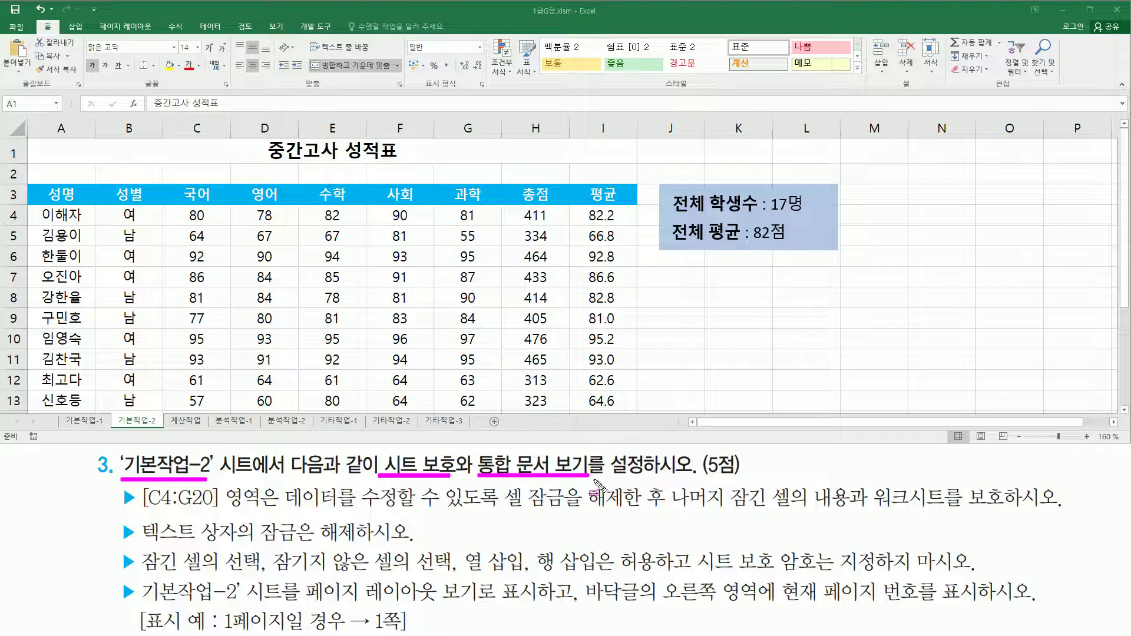
pyautogui.moveTo(27, 138)
pyautogui.mouseDown()
pyautogui.moveTo(433, 396)
pyautogui.moveTo(637, 416)
pyautogui.mouseUp()
pyautogui.click(407, 338)
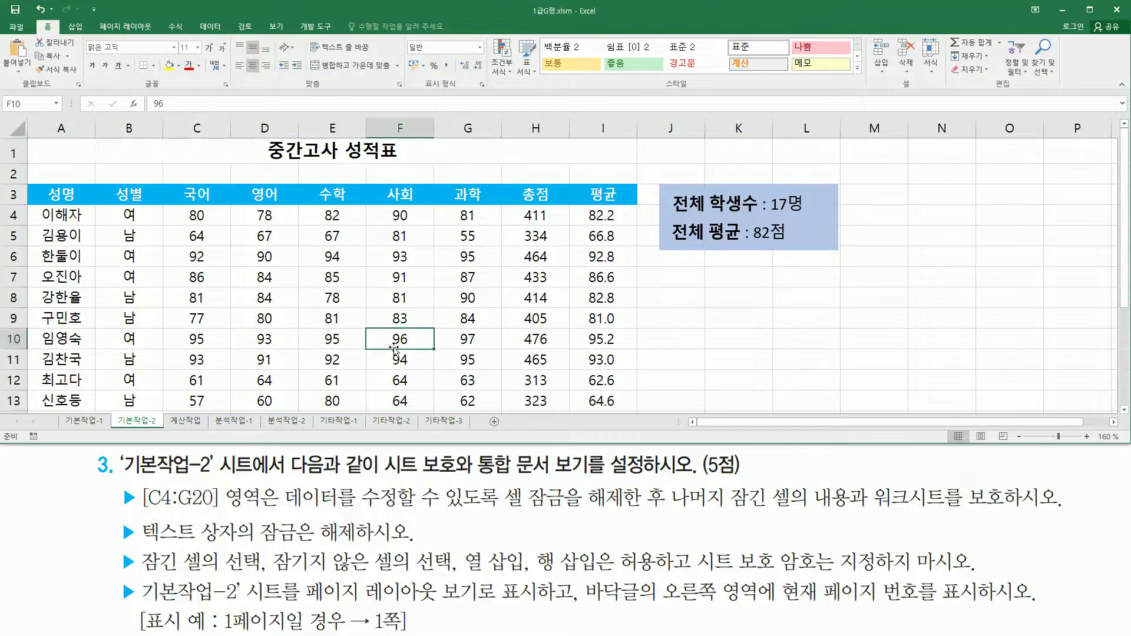
pyautogui.scroll(-3, 398, 348)
pyautogui.scroll(4, 394, 350)
pyautogui.moveTo(657, 172)
pyautogui.mouseDown()
pyautogui.moveTo(657, 225)
pyautogui.moveTo(853, 272)
pyautogui.mouseUp()
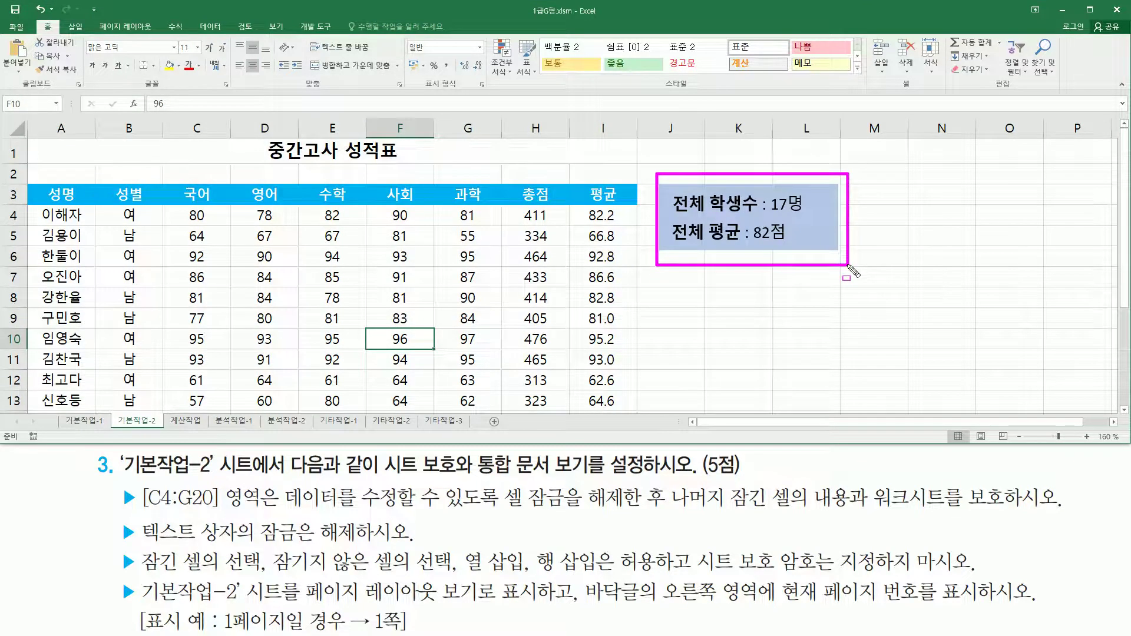
pyautogui.press('Escape')
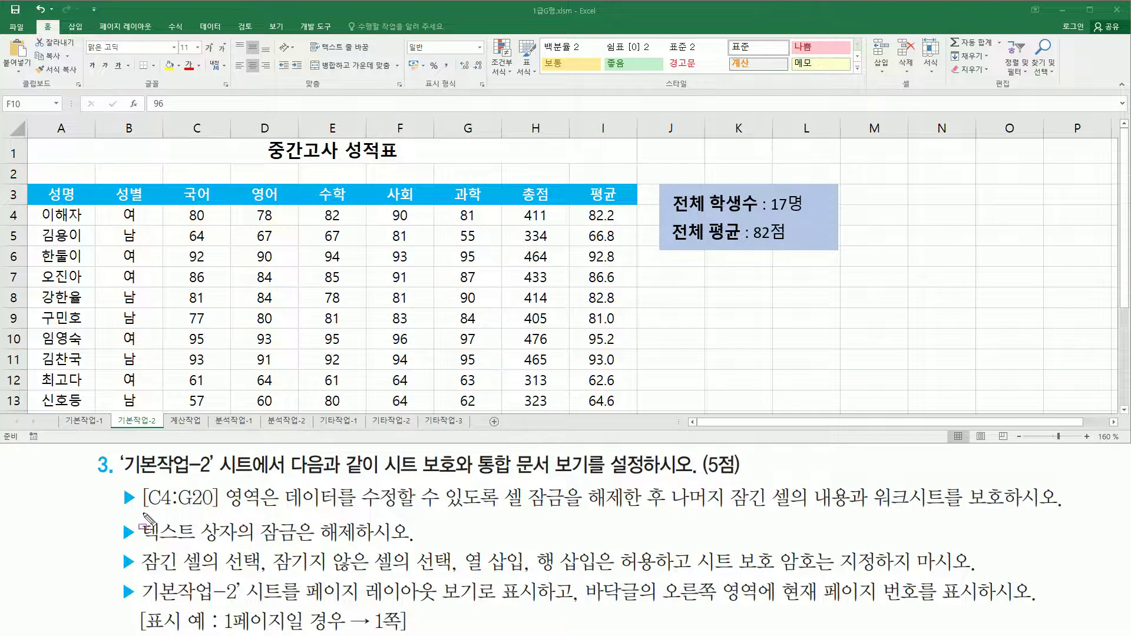
# Read the requirement to unlock C4:G20 for data editing and compare it with the score columns.
pyautogui.moveTo(141, 514)
pyautogui.mouseDown()
pyautogui.moveTo(228, 512)
pyautogui.moveTo(248, 481)
pyautogui.moveTo(268, 480)
pyautogui.mouseUp()
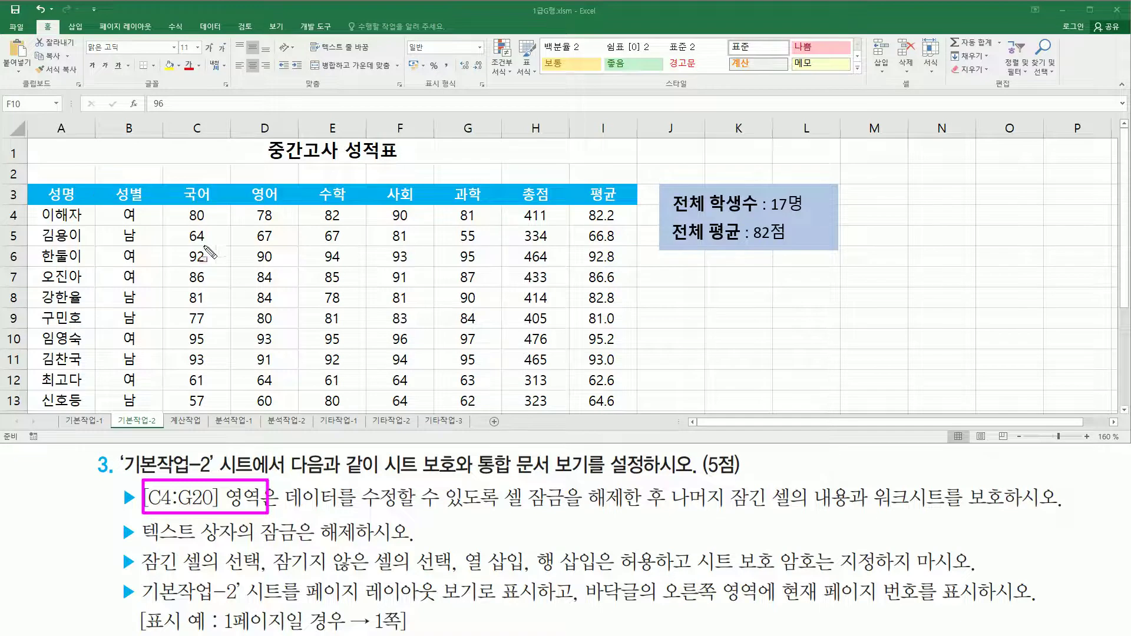
pyautogui.moveTo(180, 222)
pyautogui.mouseDown()
pyautogui.moveTo(194, 206)
pyautogui.moveTo(214, 225)
pyautogui.moveTo(487, 299)
pyautogui.moveTo(493, 439)
pyautogui.mouseUp()
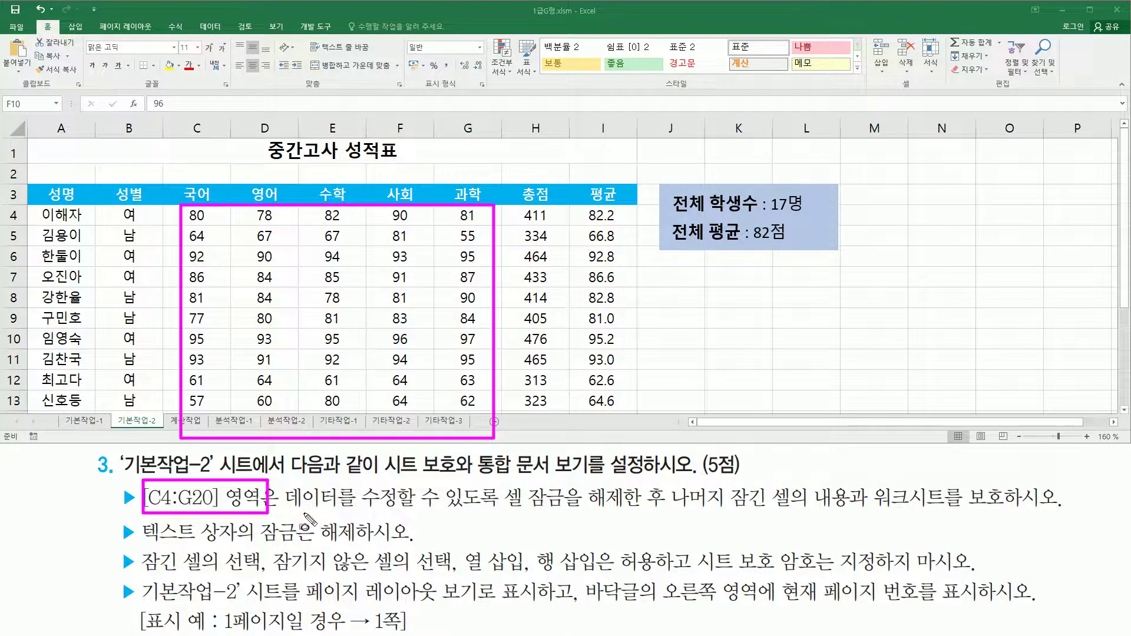
pyautogui.moveTo(286, 509)
pyautogui.mouseDown()
pyautogui.moveTo(498, 511)
pyautogui.moveTo(502, 478)
pyautogui.moveTo(631, 516)
pyautogui.mouseUp()
pyautogui.moveTo(664, 476); pyautogui.dragTo(664, 536)
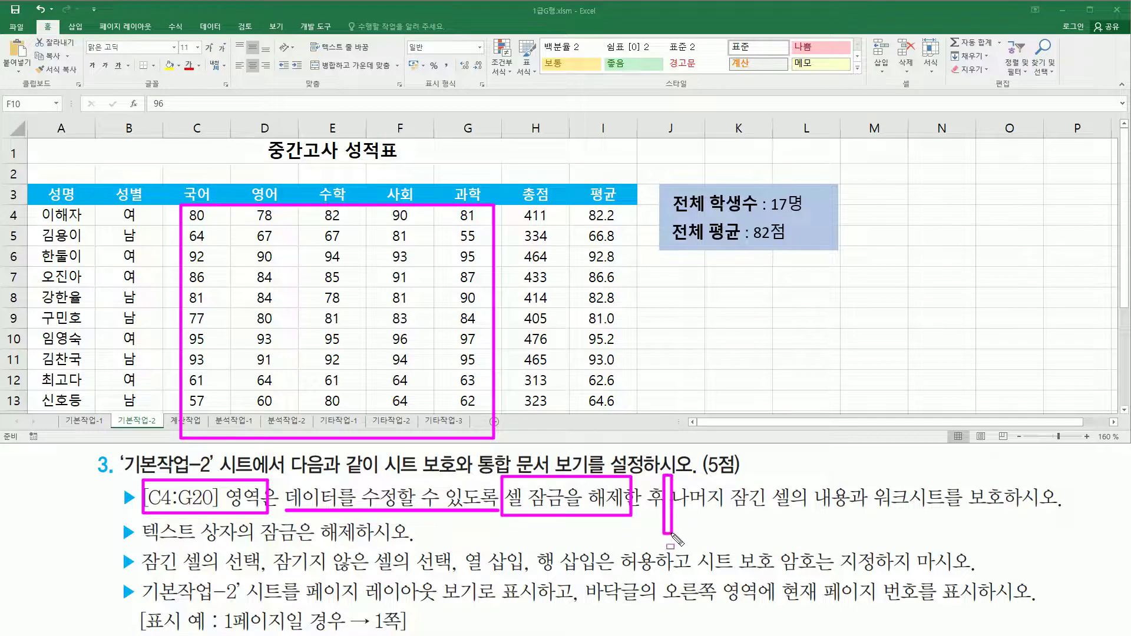
pyautogui.press('Escape')
# Select the scores in C4:G20 and turn off the 잠금 protection setting in their cell format.
pyautogui.moveTo(197, 213); pyautogui.dragTo(463, 375)
pyautogui.scroll(3, 466, 353)
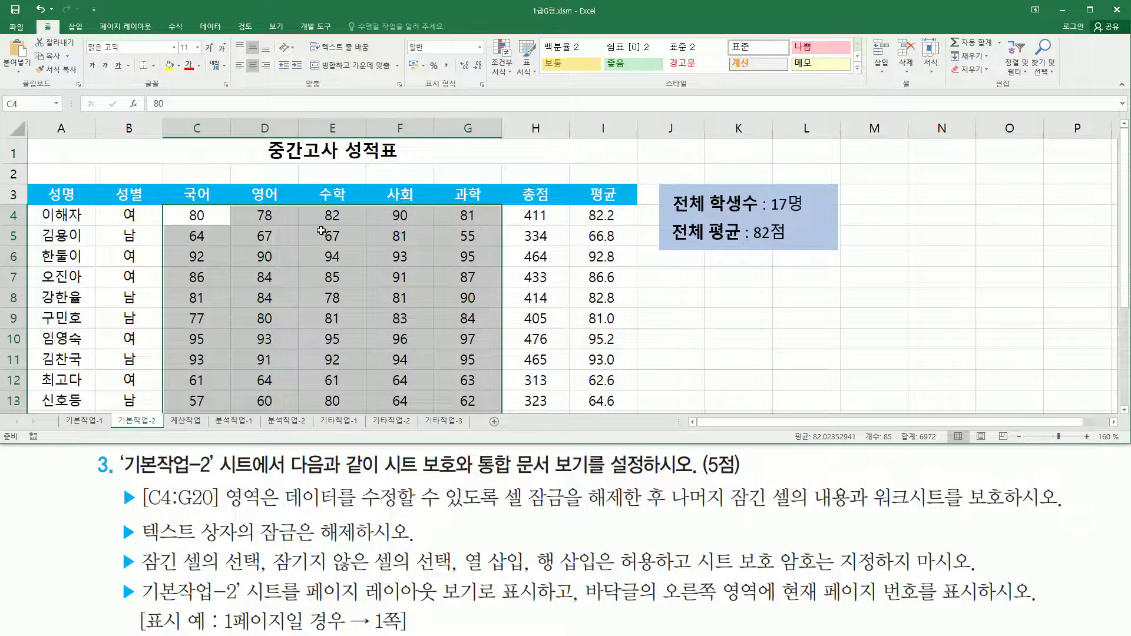
pyautogui.hotkey('ctrl', '1')
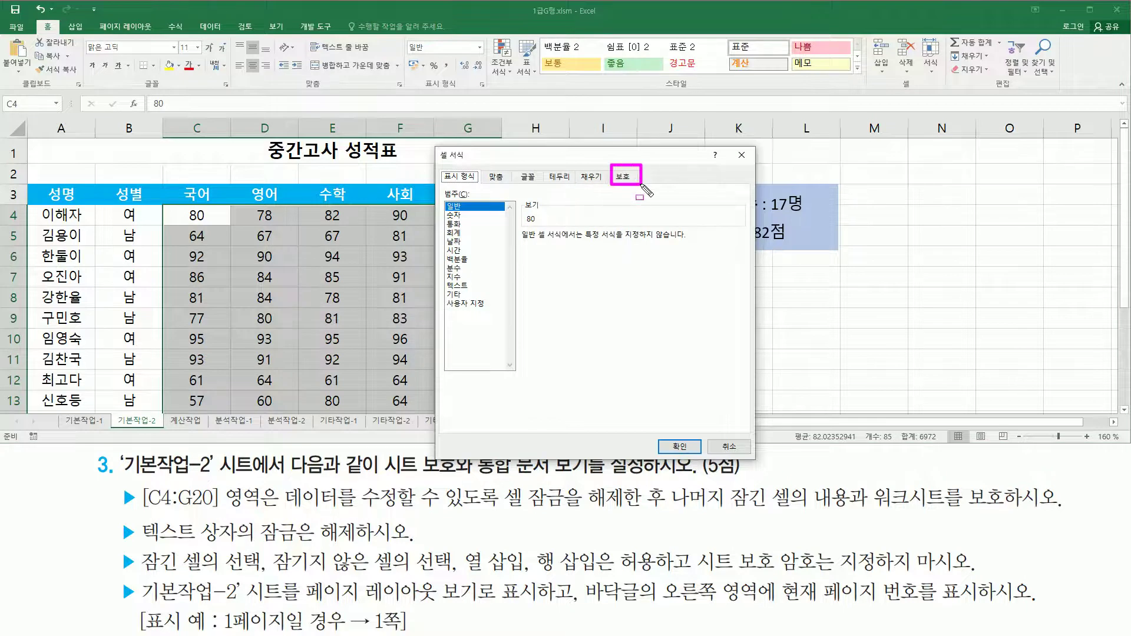
pyautogui.click(627, 177)
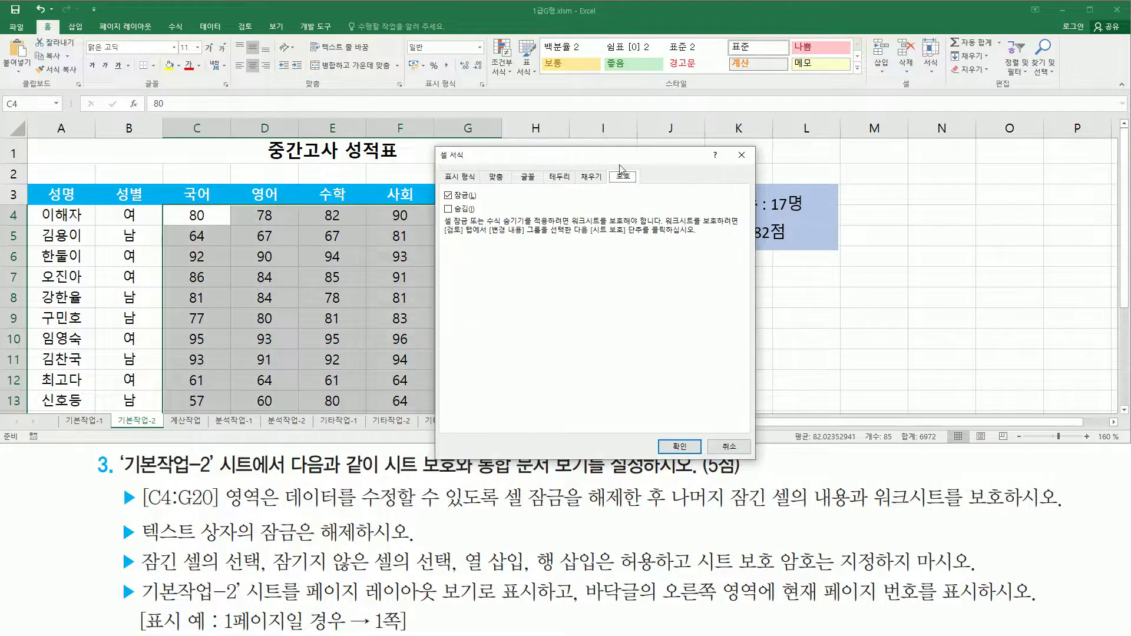
pyautogui.moveTo(505, 512); pyautogui.dragTo(628, 515)
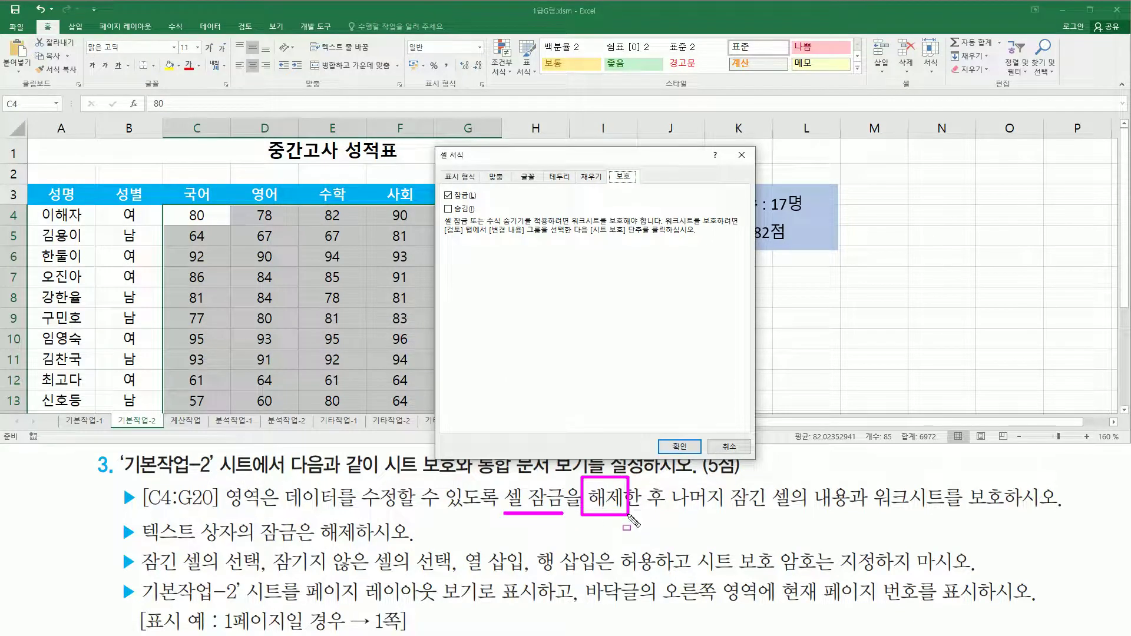
pyautogui.moveTo(445, 191); pyautogui.dragTo(440, 199)
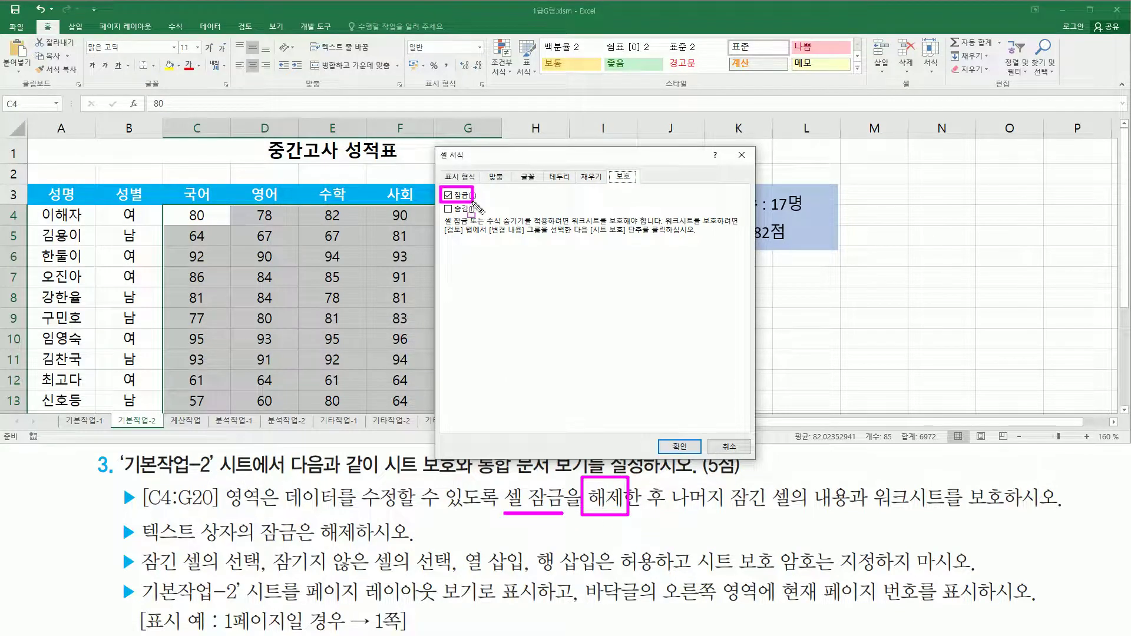
pyautogui.press('Escape')
pyautogui.click(448, 196)
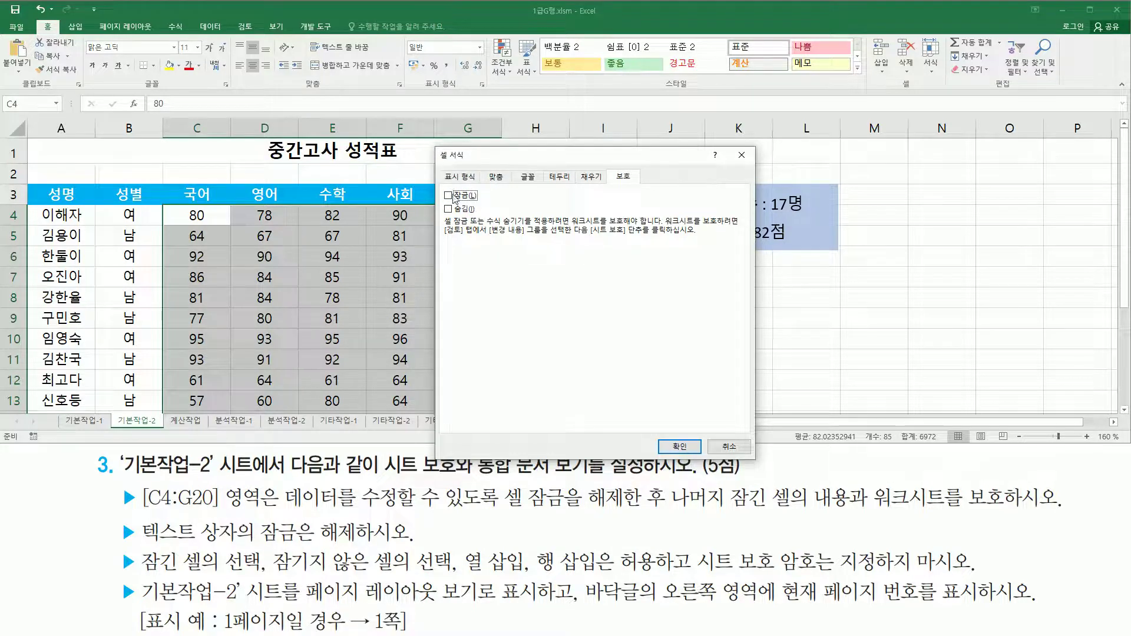
pyautogui.click(678, 448)
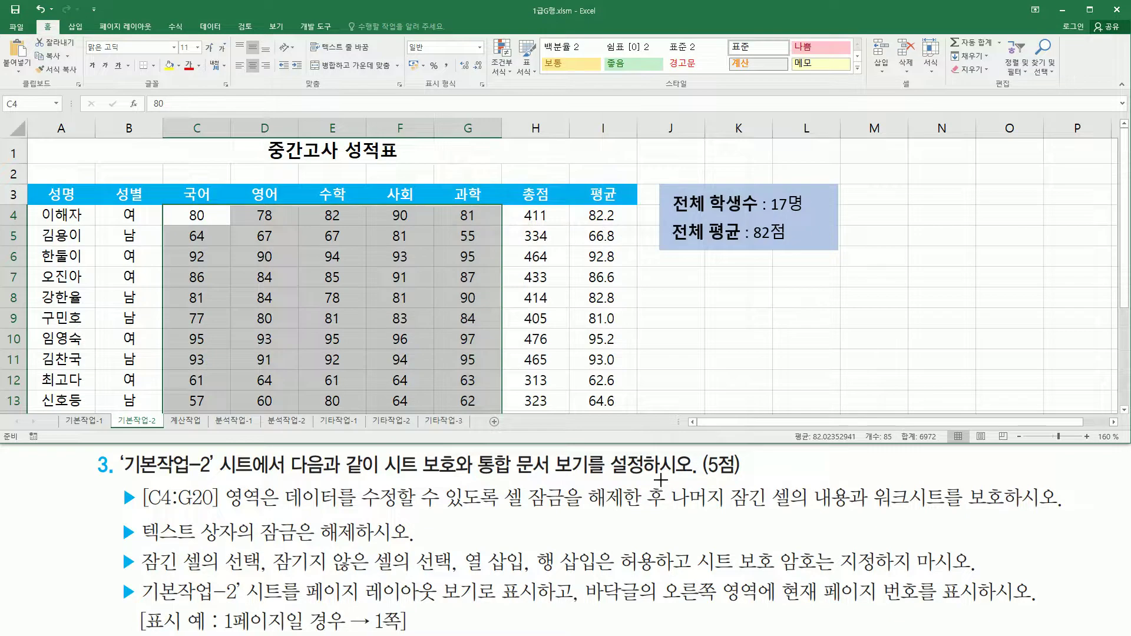
# Turn off the 잠금 property of the text box beside the grade table and close its shape format settings.
pyautogui.moveTo(659, 474)
pyautogui.mouseDown()
pyautogui.moveTo(661, 528)
pyautogui.moveTo(816, 512)
pyautogui.moveTo(1017, 514)
pyautogui.mouseUp()
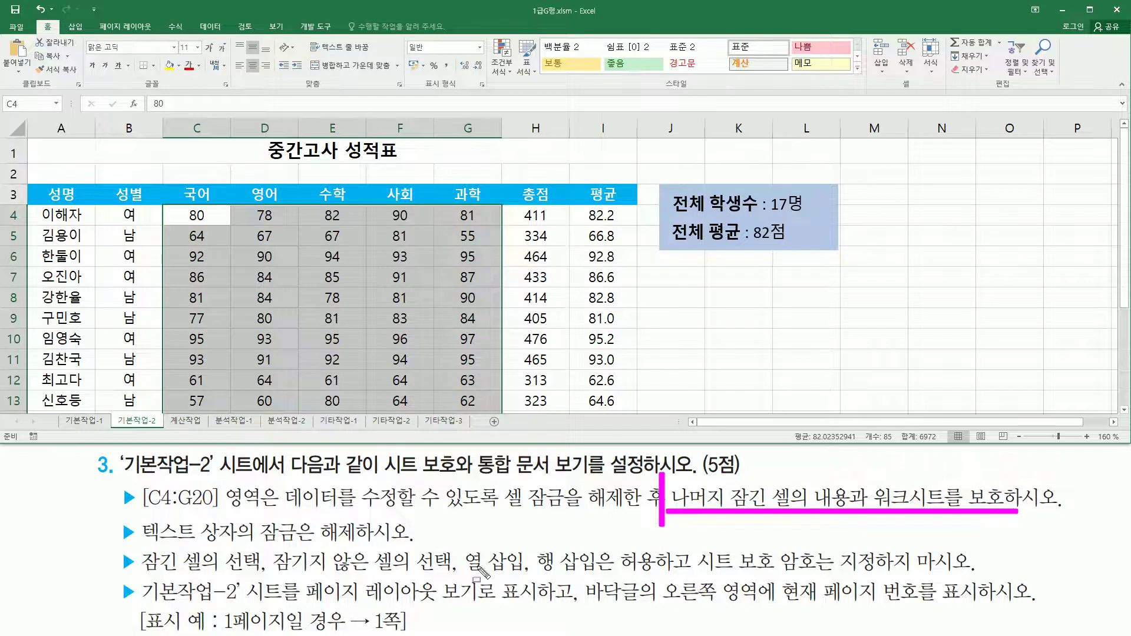
pyautogui.moveTo(137, 515)
pyautogui.mouseDown()
pyautogui.moveTo(241, 550)
pyautogui.moveTo(362, 548)
pyautogui.mouseUp()
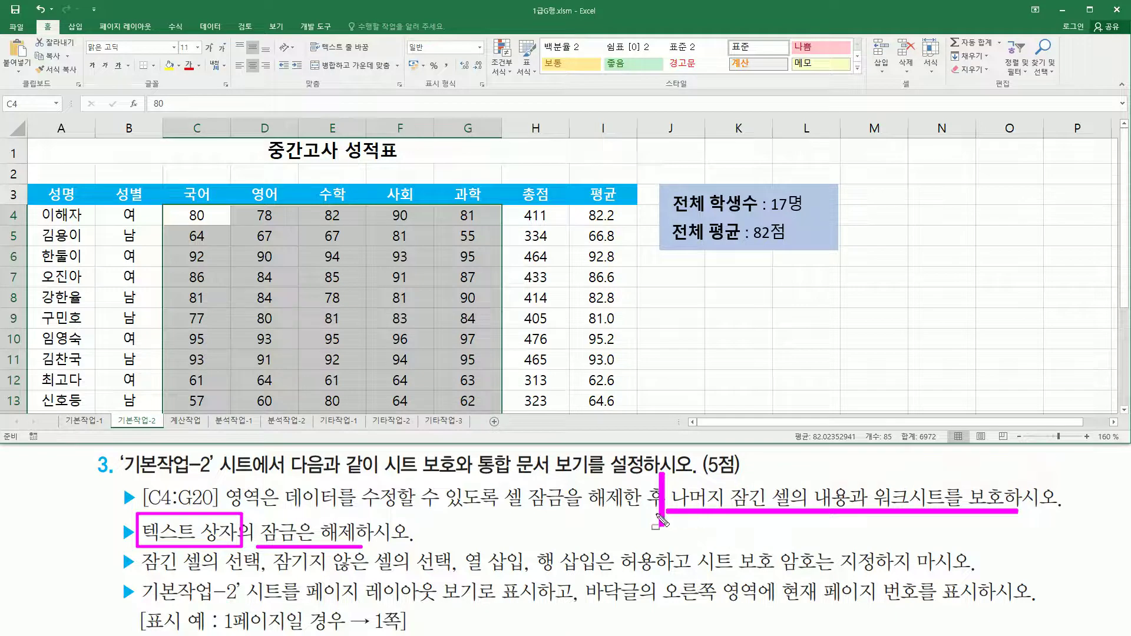
pyautogui.press('Escape')
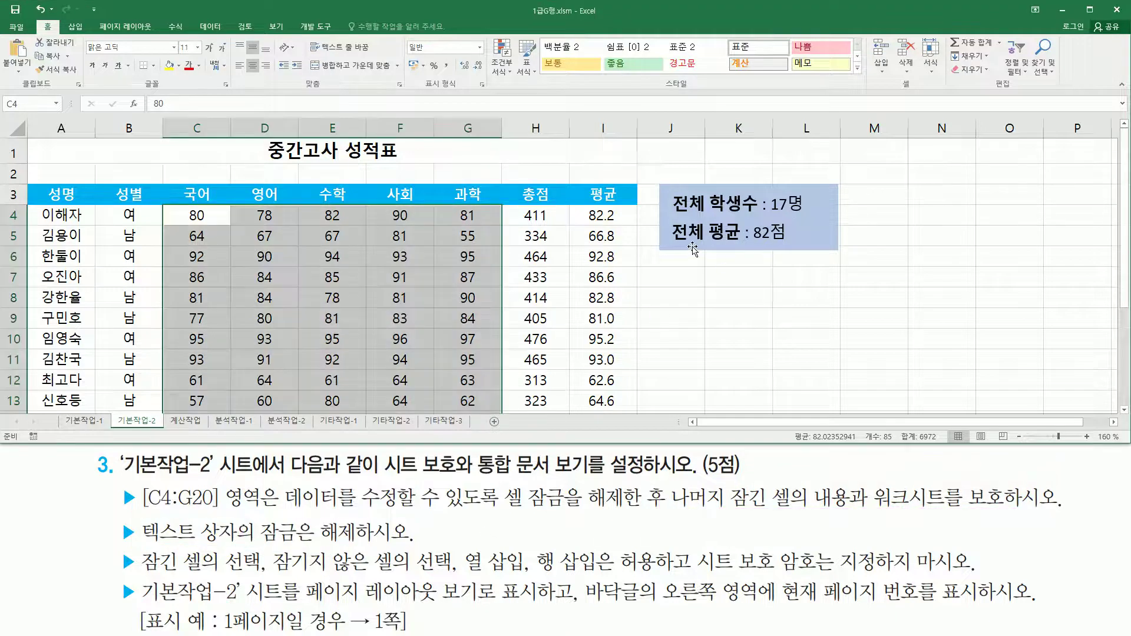
pyautogui.click(693, 250)
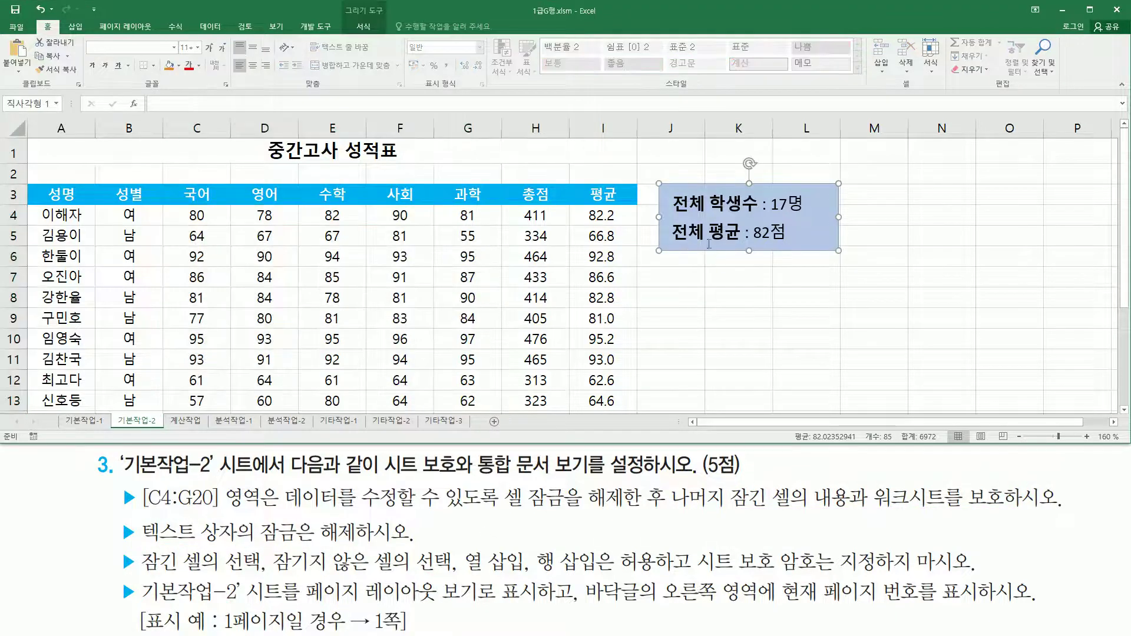
pyautogui.rightClick(688, 187)
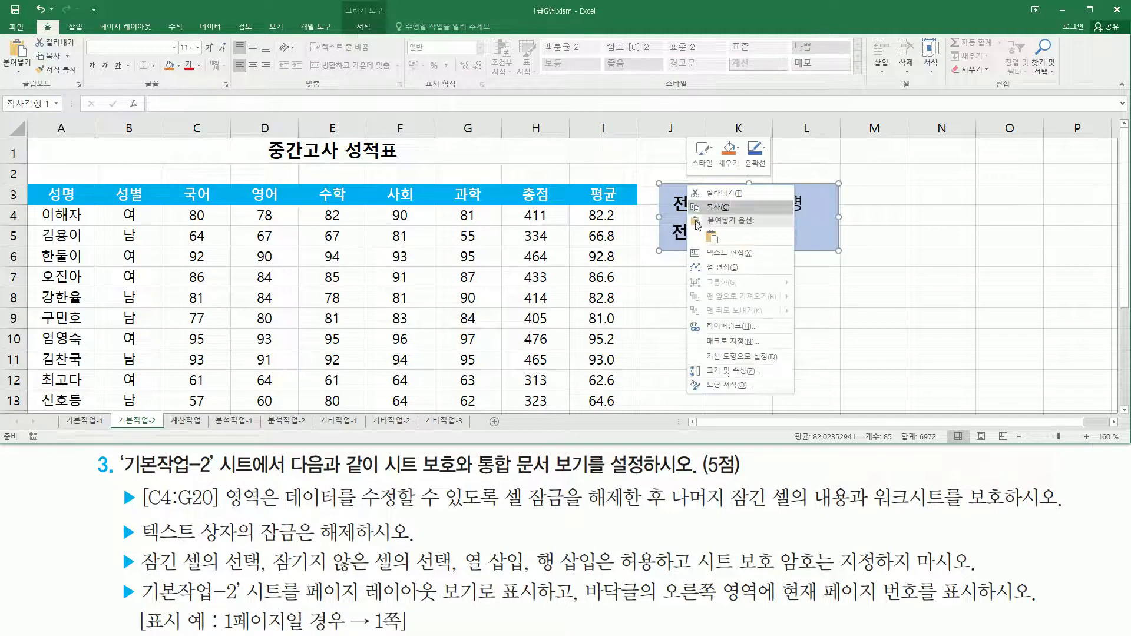
pyautogui.click(739, 385)
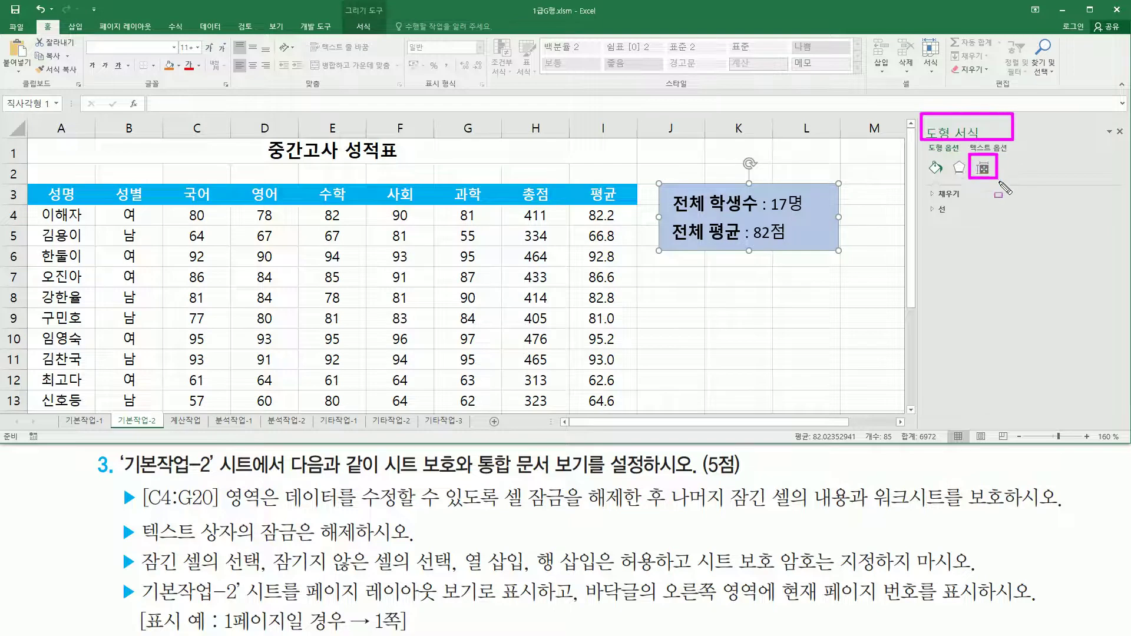
pyautogui.click(983, 169)
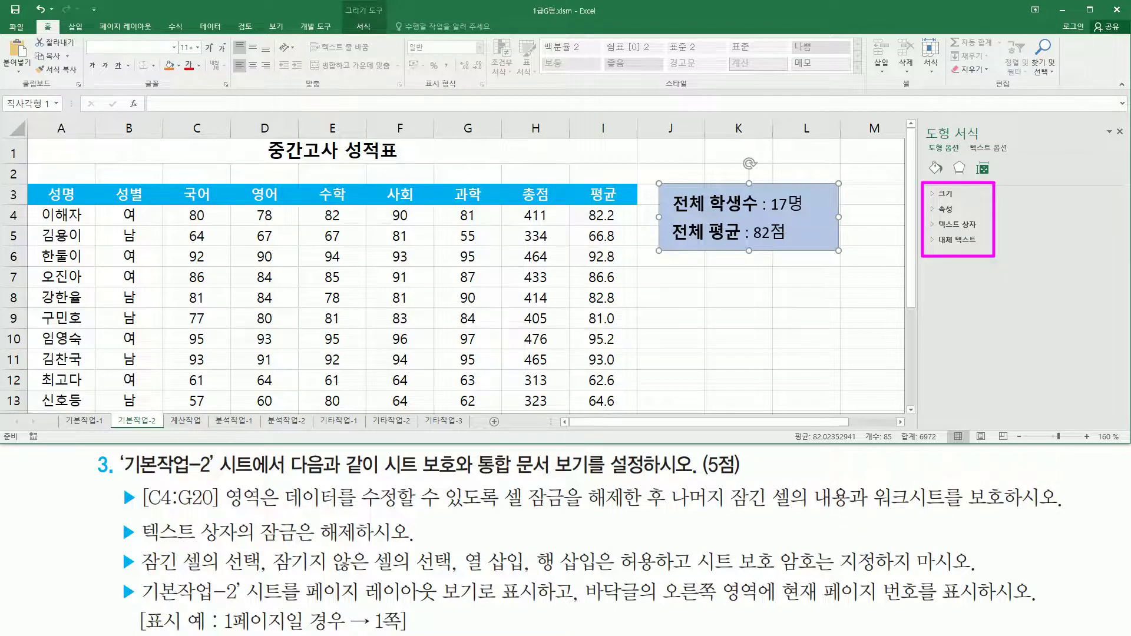
pyautogui.click(946, 209)
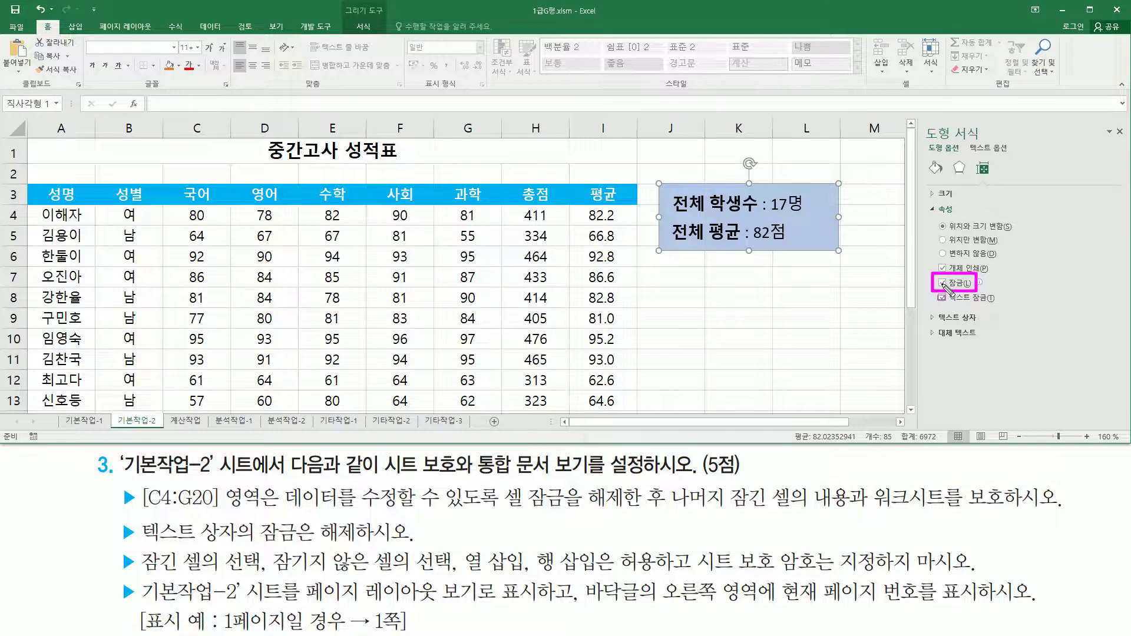
pyautogui.moveTo(252, 548); pyautogui.dragTo(421, 548)
pyautogui.press('Escape')
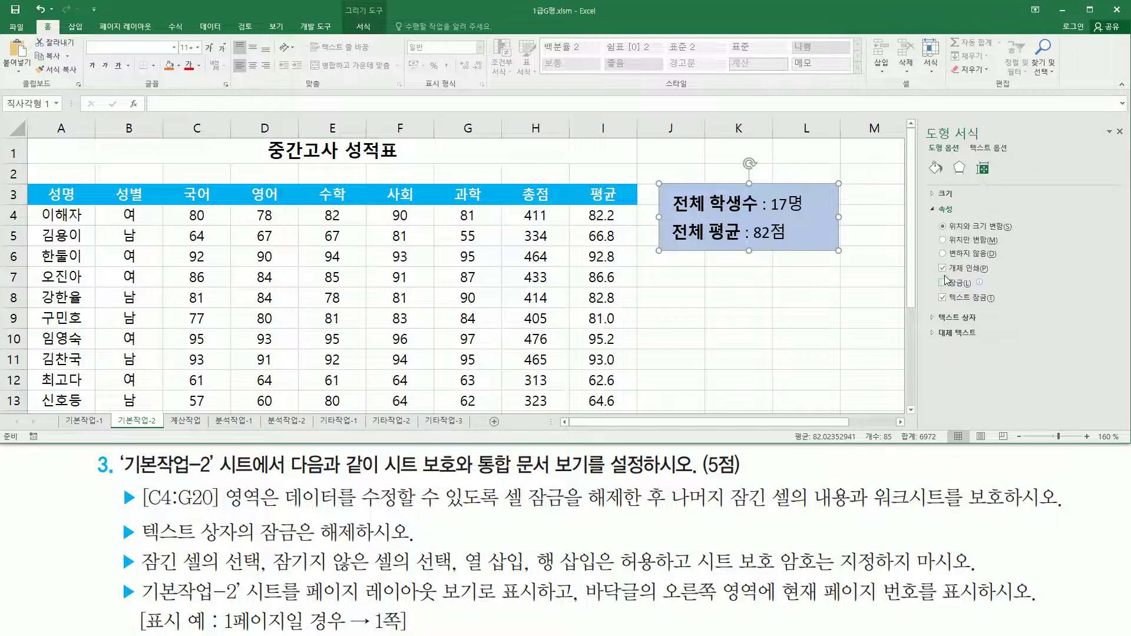
pyautogui.moveTo(941, 285); pyautogui.dragTo(983, 275)
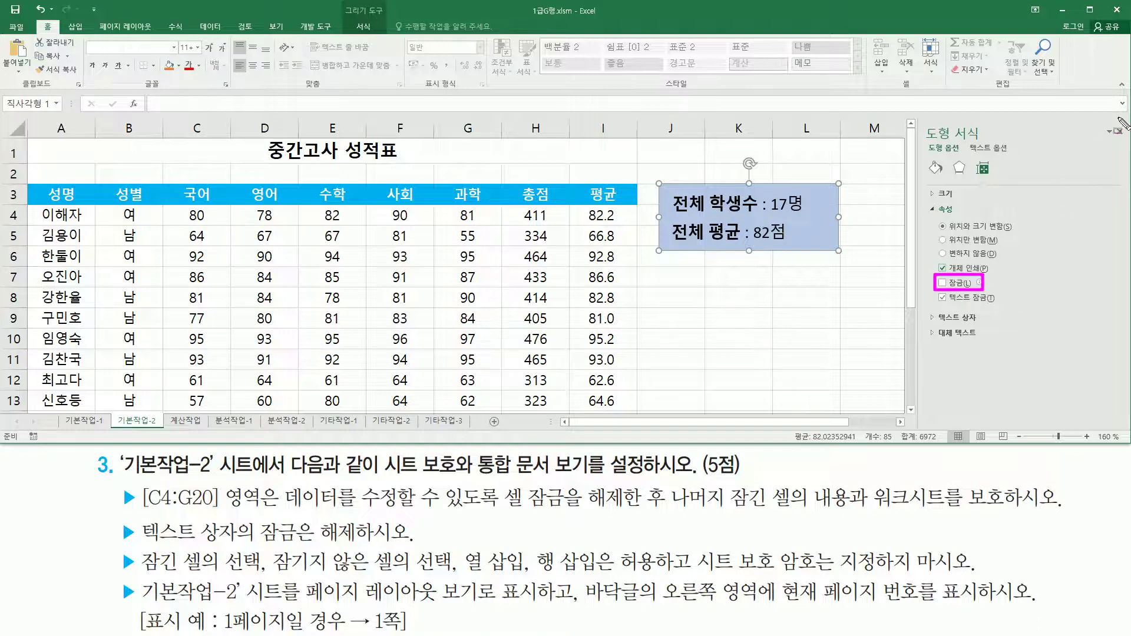
pyautogui.press('Escape')
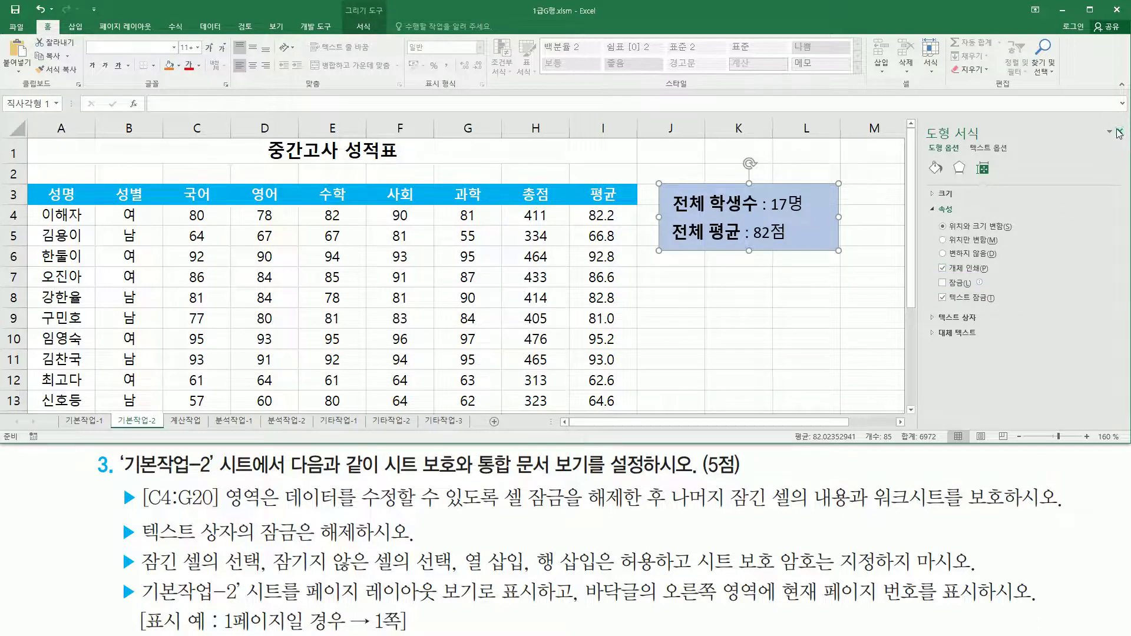
pyautogui.click(1120, 132)
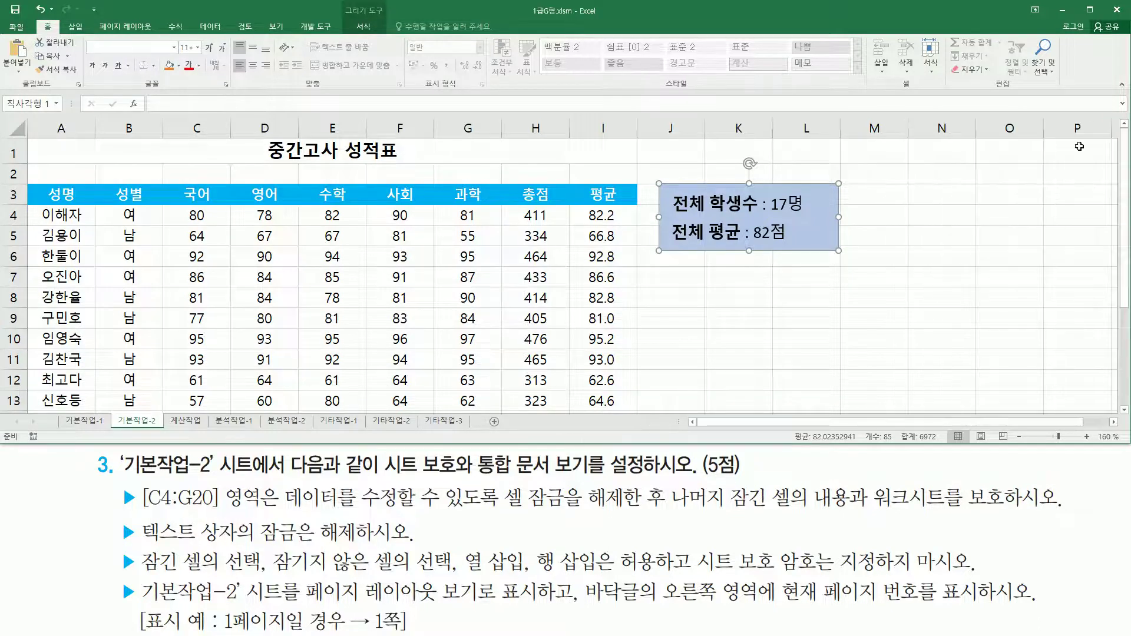
# Select cell H6 to leave the text box and open the 시트 보호 settings for the 기본작업-2 sheet.
pyautogui.click(531, 255)
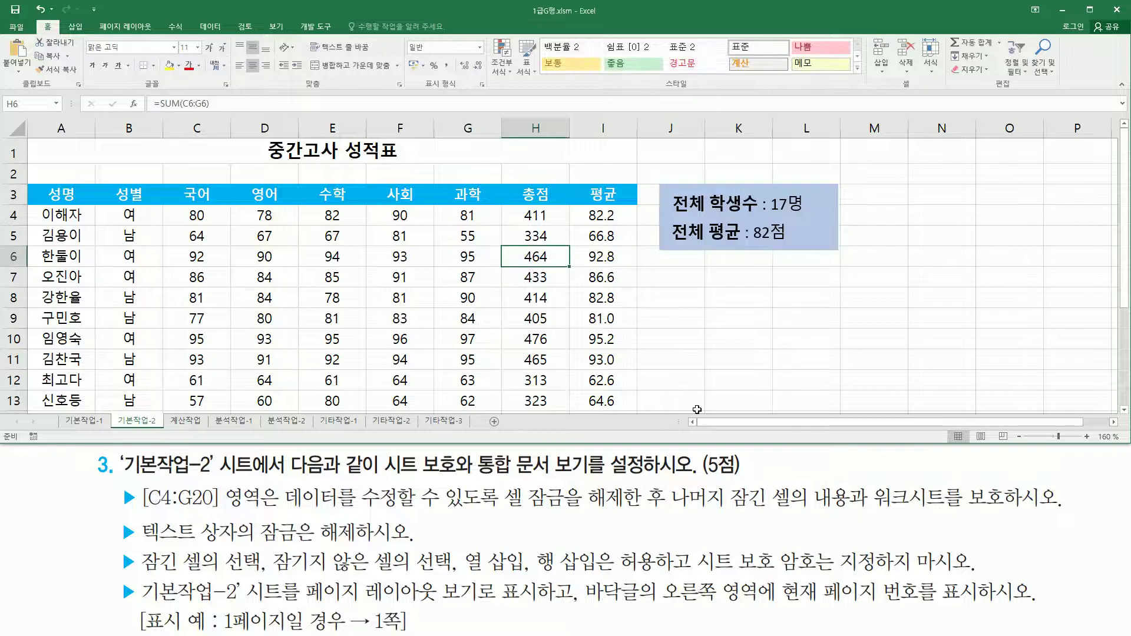
pyautogui.hotkey('ctrl', '2')
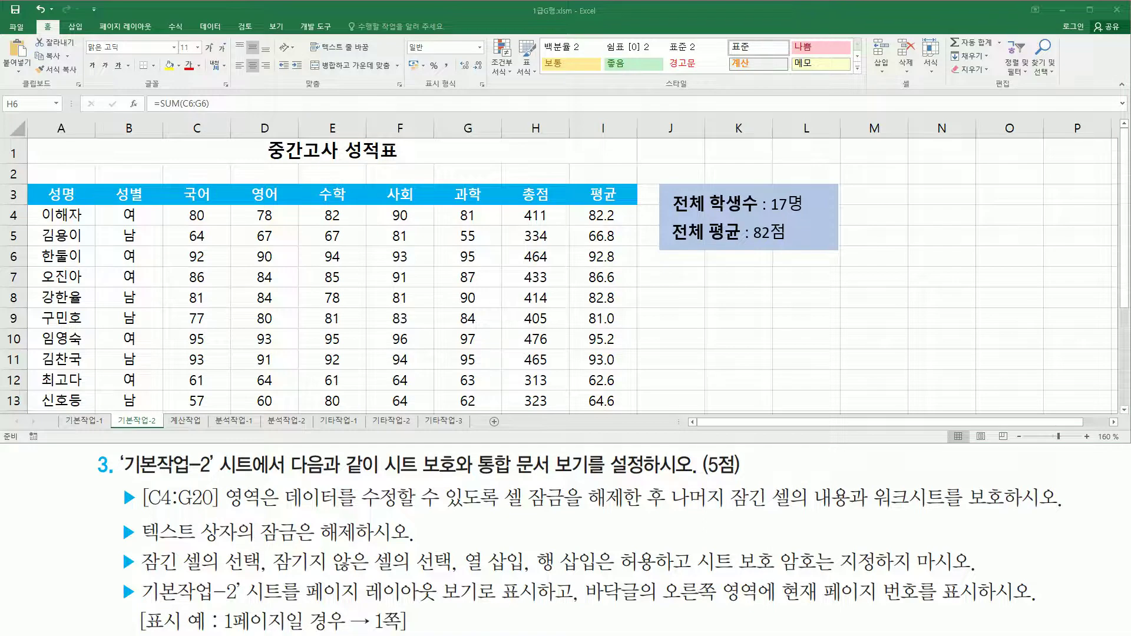
pyautogui.moveTo(229, 13); pyautogui.dragTo(262, 37)
pyautogui.press('Escape')
pyautogui.click(246, 30)
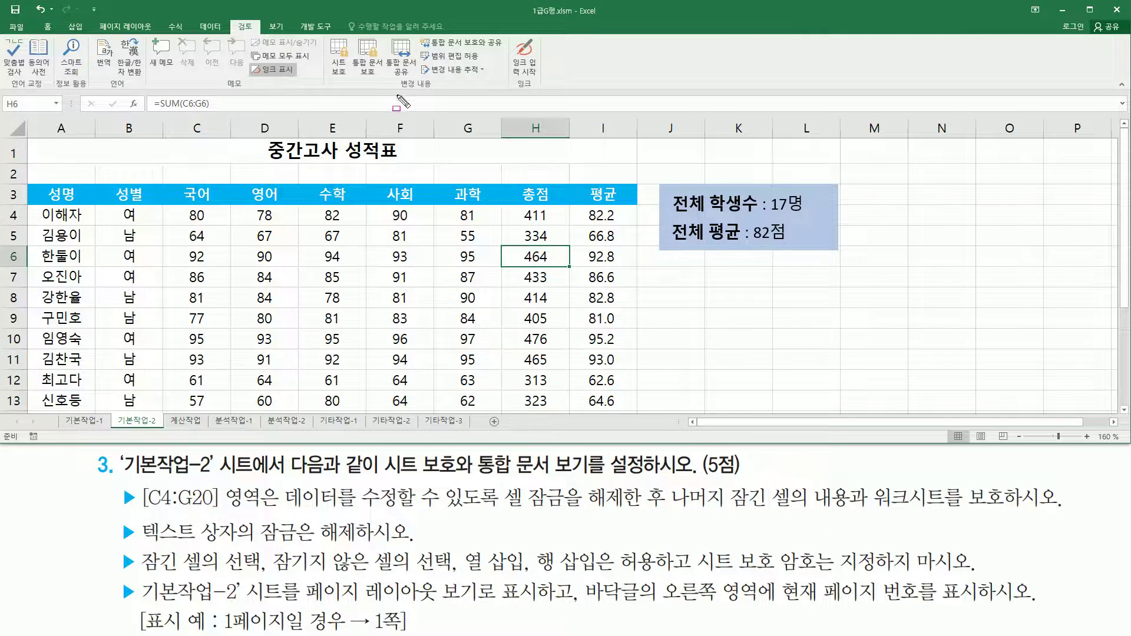
pyautogui.moveTo(399, 92); pyautogui.dragTo(436, 92)
pyautogui.moveTo(323, 35); pyautogui.dragTo(347, 77)
pyautogui.press('Escape')
pyautogui.click(341, 56)
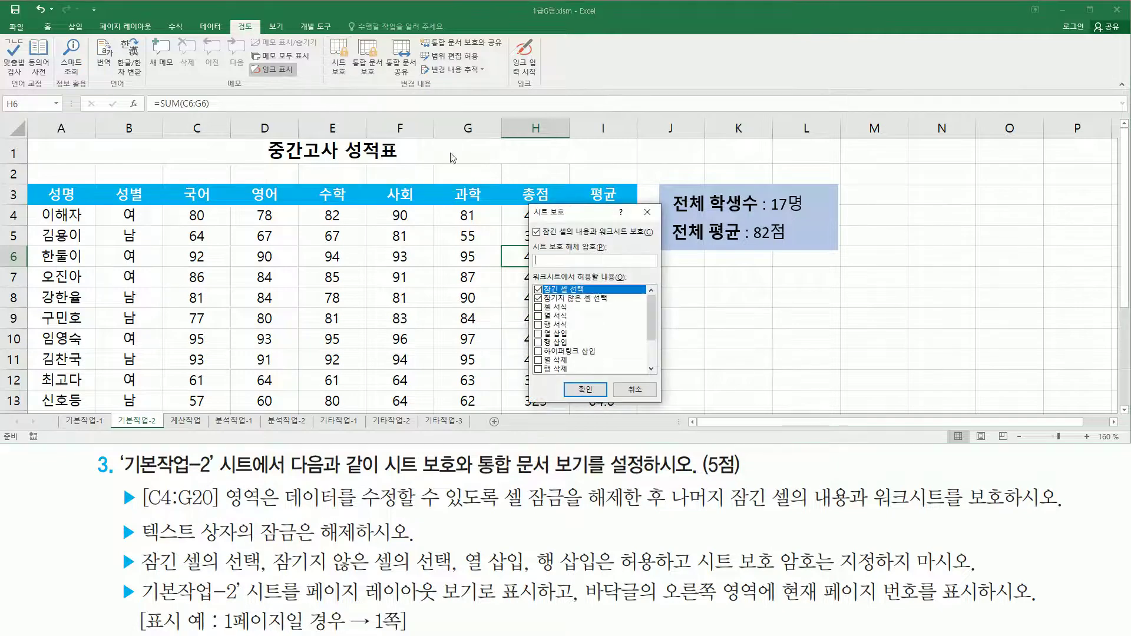
# Compare the sheet protection options with the required permissions for cell selection, column insertion, row insertion and no password.
pyautogui.moveTo(530, 205); pyautogui.dragTo(666, 404)
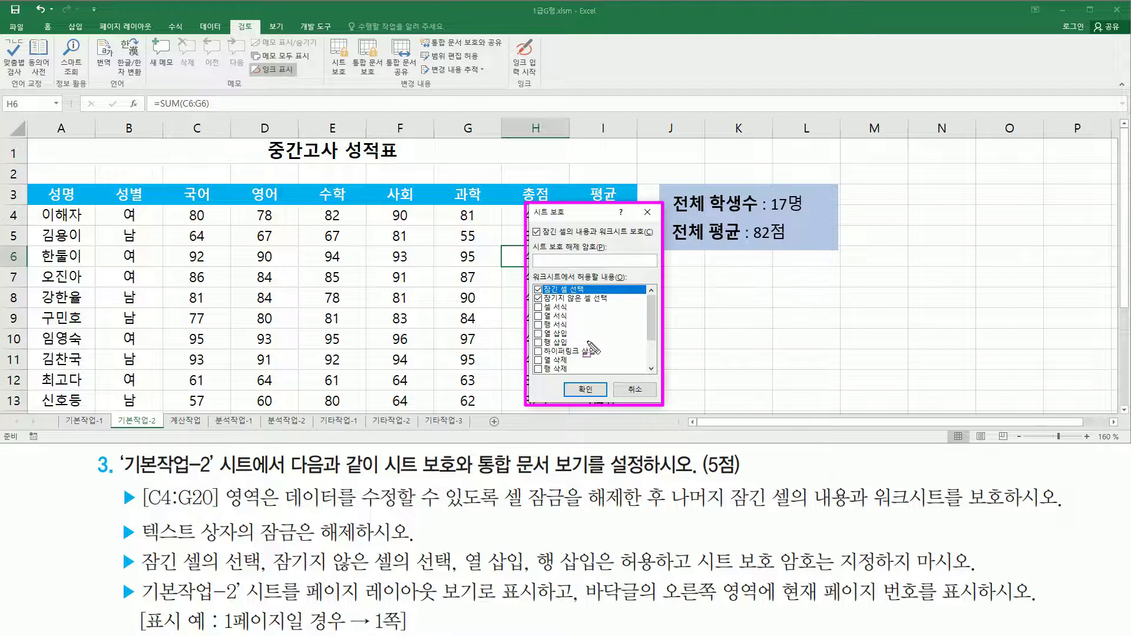
pyautogui.moveTo(141, 576)
pyautogui.mouseDown()
pyautogui.moveTo(413, 583)
pyautogui.moveTo(613, 572)
pyautogui.moveTo(625, 547)
pyautogui.moveTo(657, 581)
pyautogui.moveTo(978, 576)
pyautogui.mouseUp()
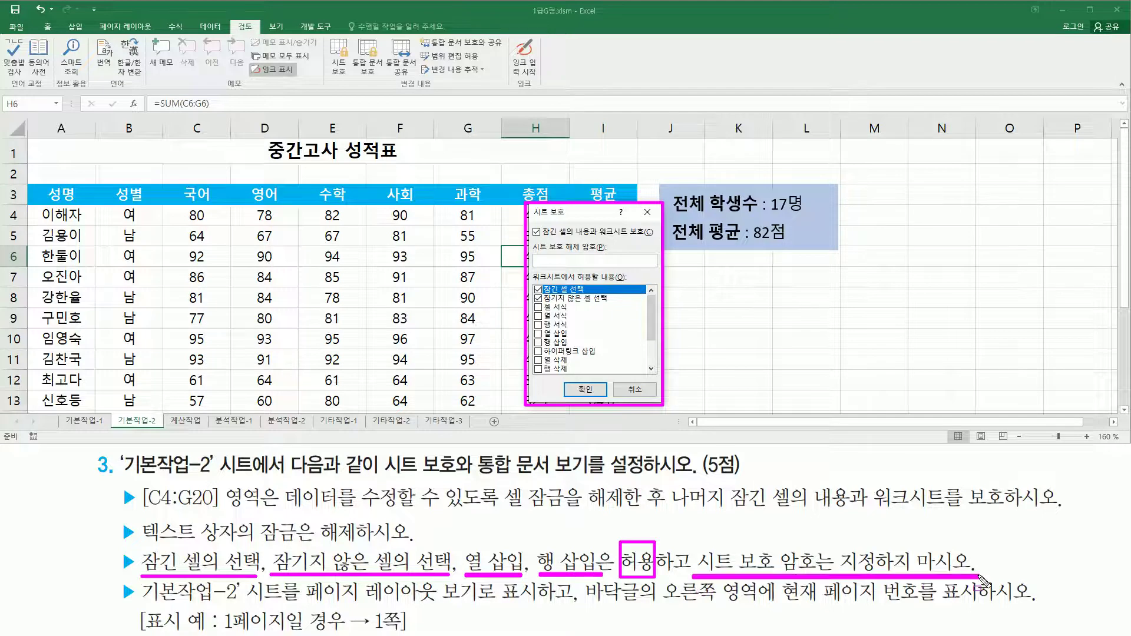
pyautogui.moveTo(544, 239)
pyautogui.mouseDown()
pyautogui.moveTo(645, 238)
pyautogui.moveTo(653, 228)
pyautogui.mouseUp()
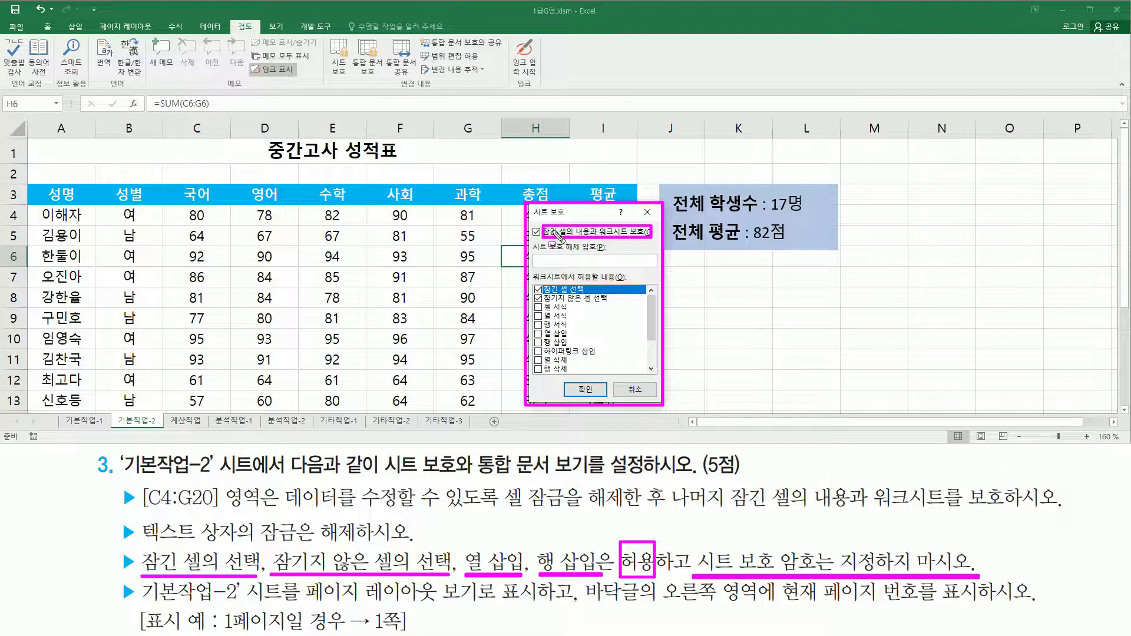
pyautogui.moveTo(533, 255)
pyautogui.mouseDown()
pyautogui.moveTo(534, 240)
pyautogui.moveTo(538, 255)
pyautogui.moveTo(616, 267)
pyautogui.moveTo(620, 277)
pyautogui.moveTo(623, 267)
pyautogui.moveTo(595, 284)
pyautogui.moveTo(630, 288)
pyautogui.mouseUp()
pyautogui.press('Escape')
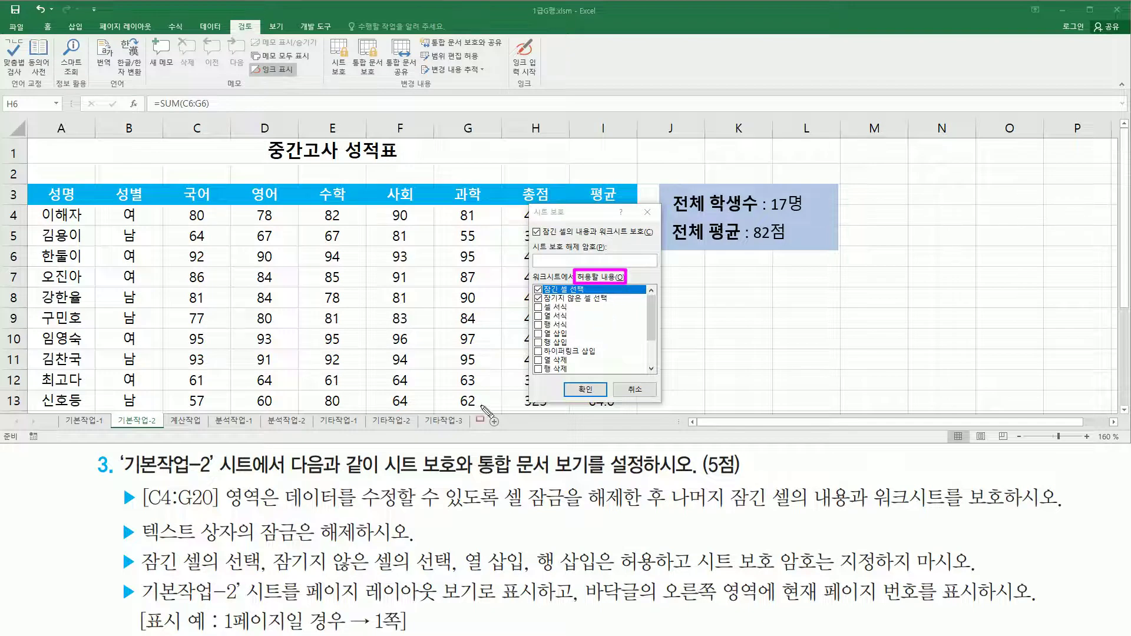
pyautogui.moveTo(534, 281); pyautogui.dragTo(618, 304)
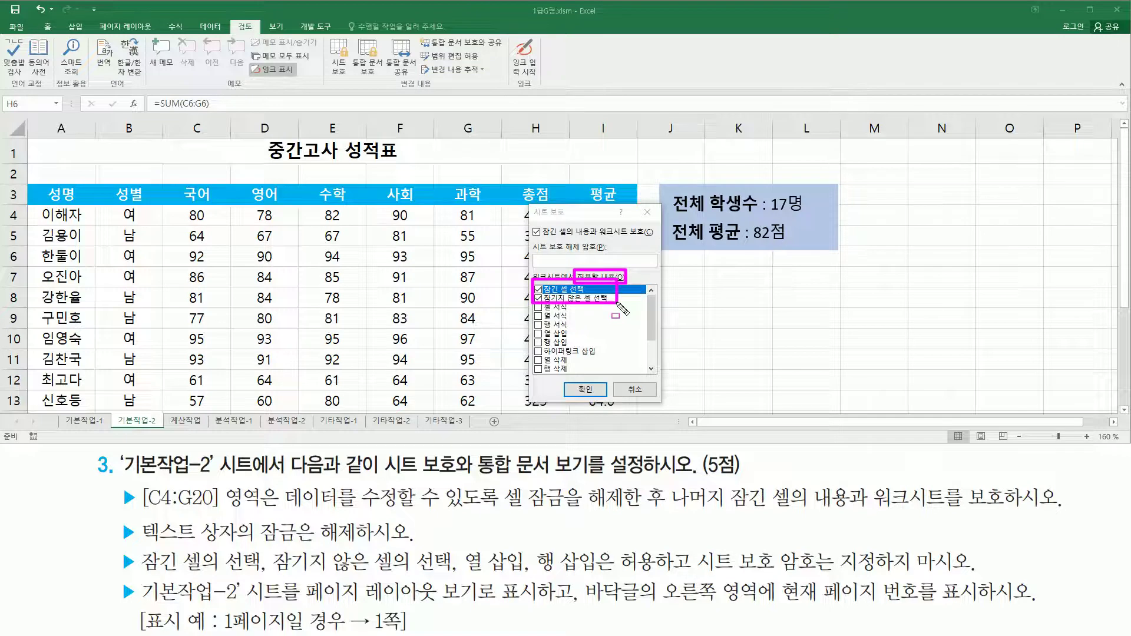
pyautogui.moveTo(143, 564)
pyautogui.mouseDown()
pyautogui.moveTo(437, 570)
pyautogui.moveTo(605, 590)
pyautogui.mouseUp()
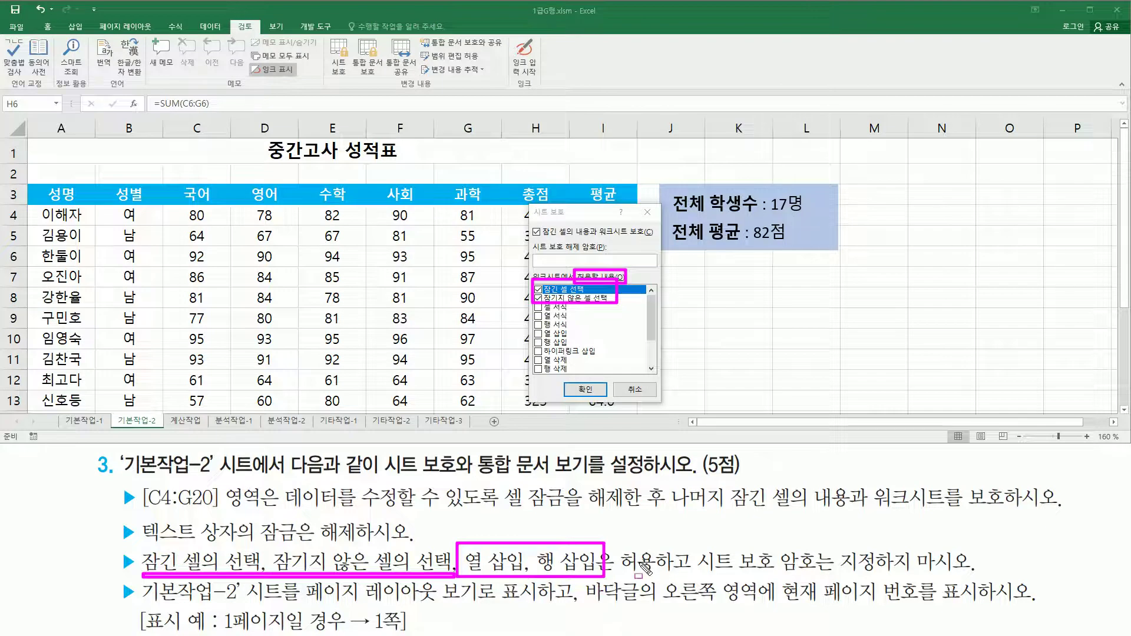
pyautogui.press('Escape')
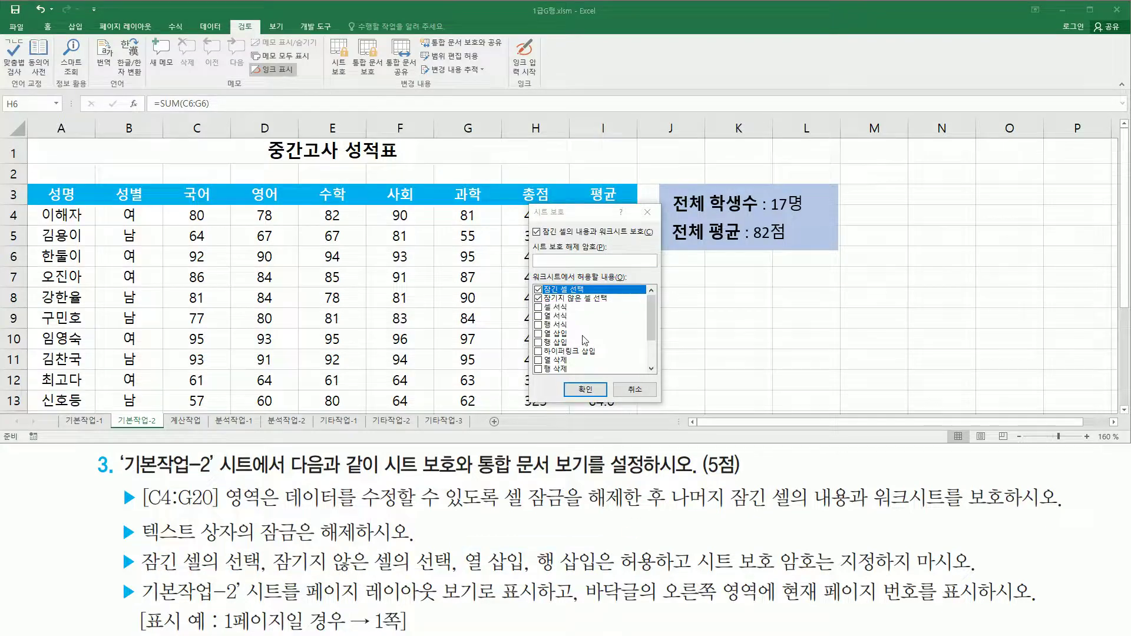
# Additionally allow 열 삽입 and 행 삽입, and protect the sheet without a password.
pyautogui.click(538, 334)
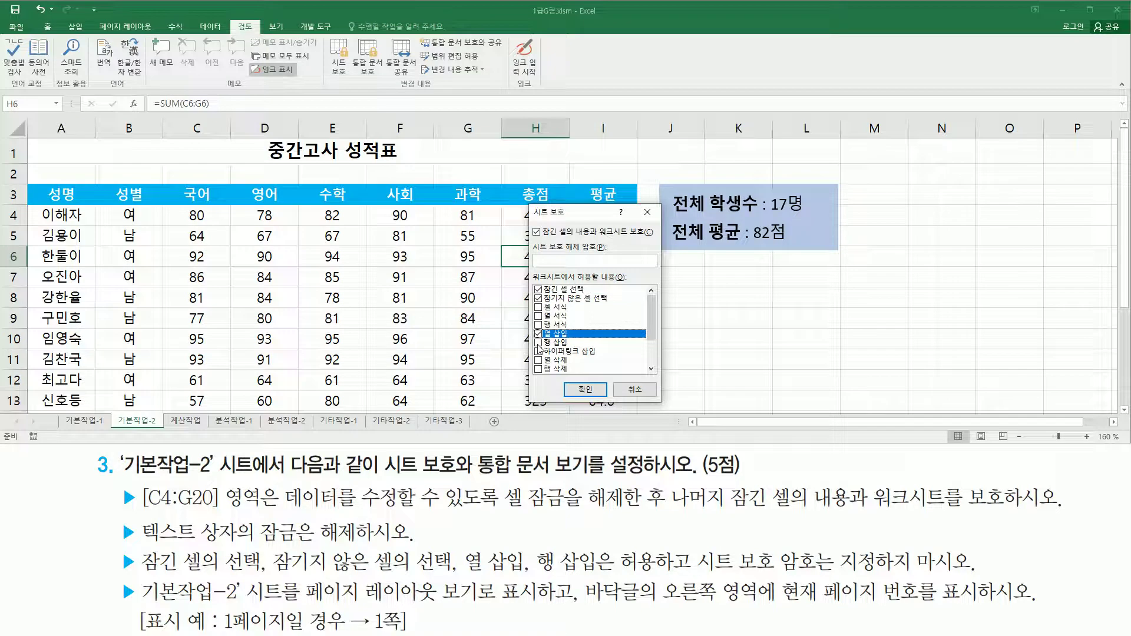
pyautogui.click(538, 344)
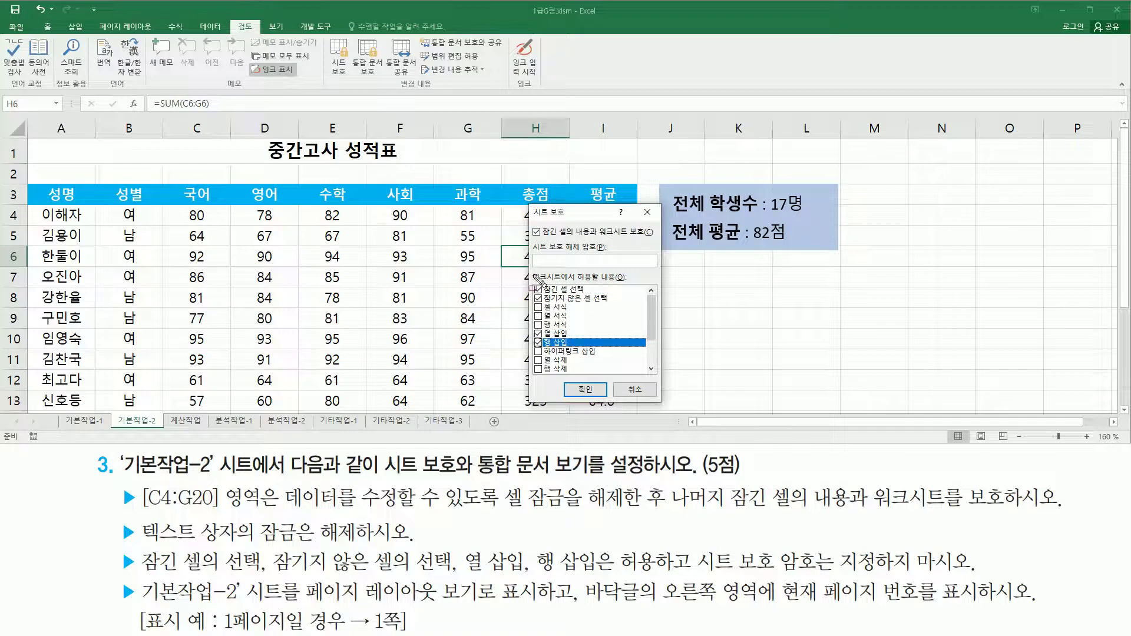
pyautogui.moveTo(528, 281); pyautogui.dragTo(621, 307)
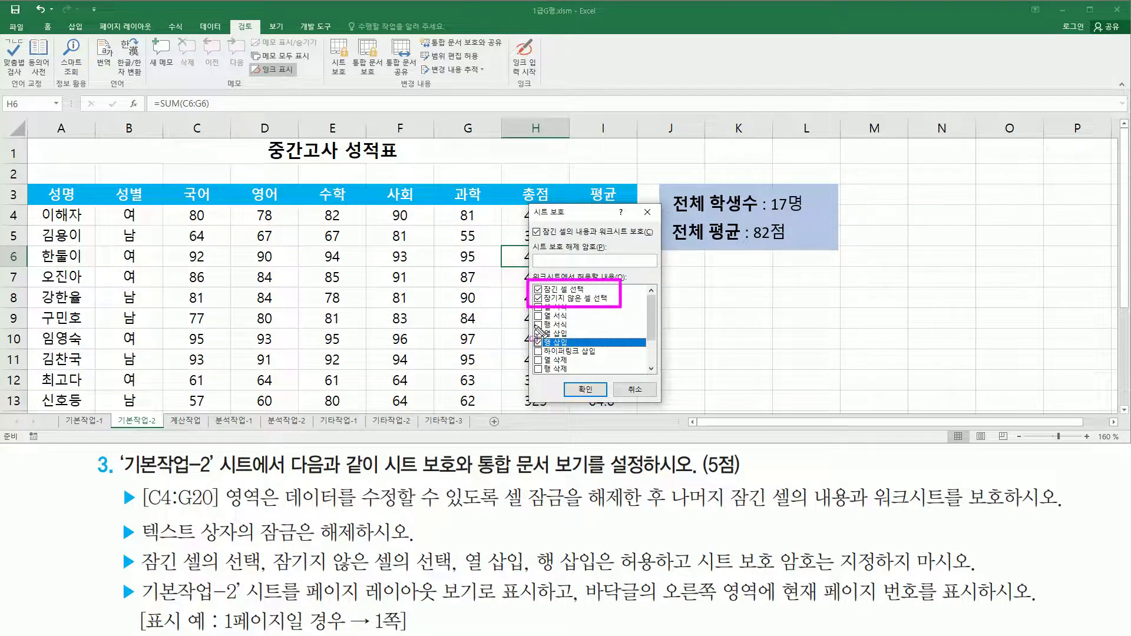
pyautogui.moveTo(533, 324)
pyautogui.mouseDown()
pyautogui.moveTo(603, 352)
pyautogui.moveTo(613, 413)
pyautogui.mouseUp()
pyautogui.press('Escape')
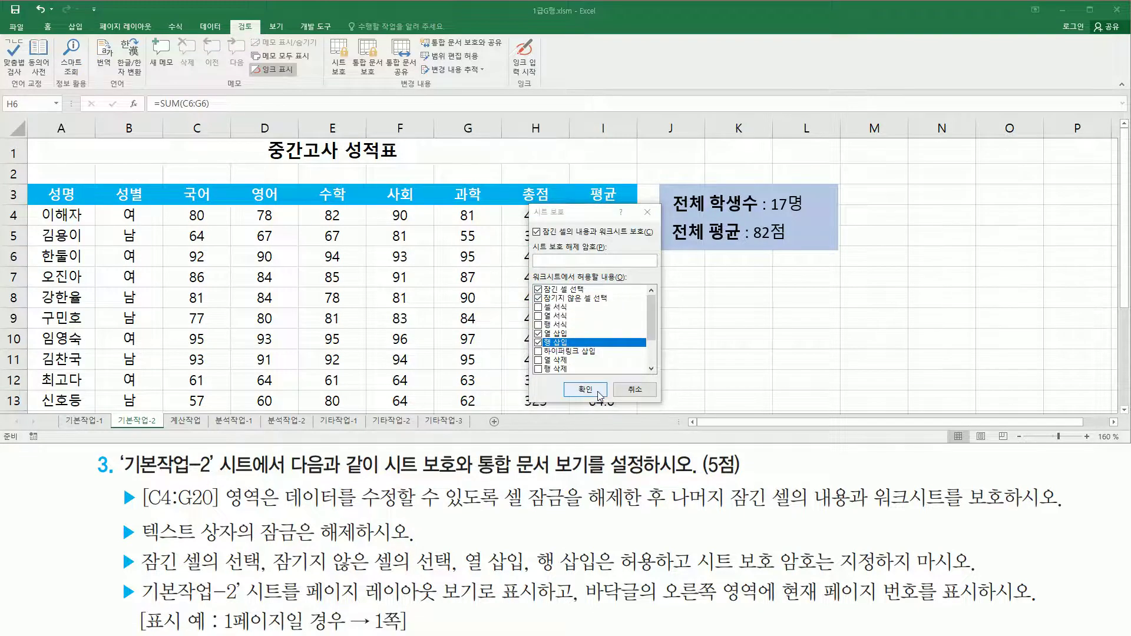
pyautogui.click(599, 391)
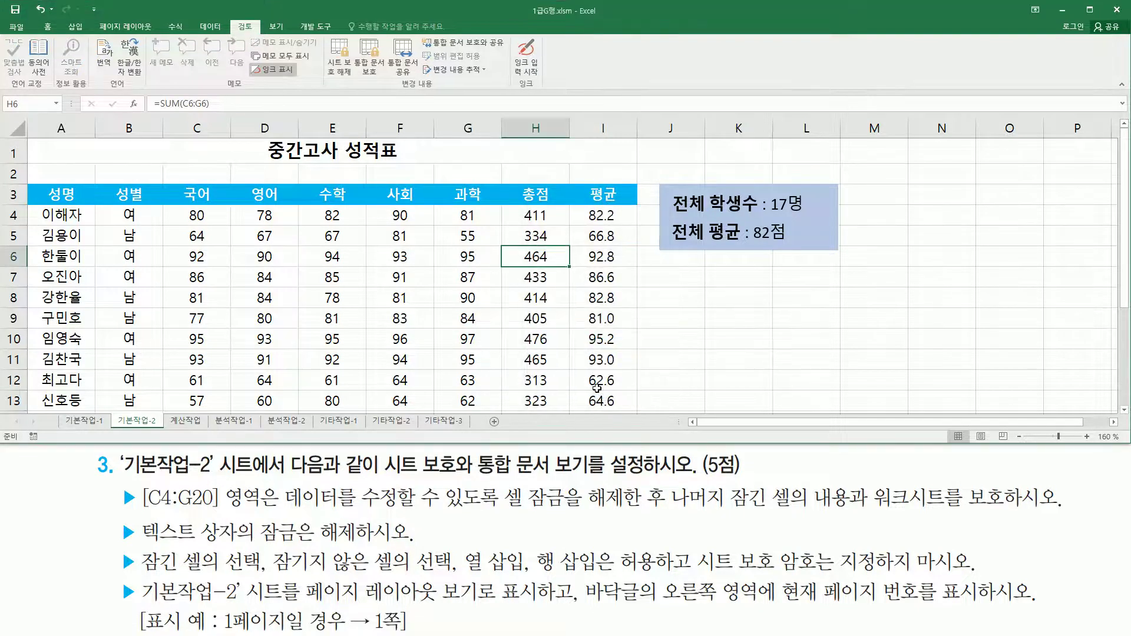
# Read the requirement to display the 기본작업-2 sheet in page layout view and check the matching sheet.
pyautogui.moveTo(77, 572)
pyautogui.mouseDown()
pyautogui.moveTo(1048, 574)
pyautogui.moveTo(1026, 574)
pyautogui.mouseUp()
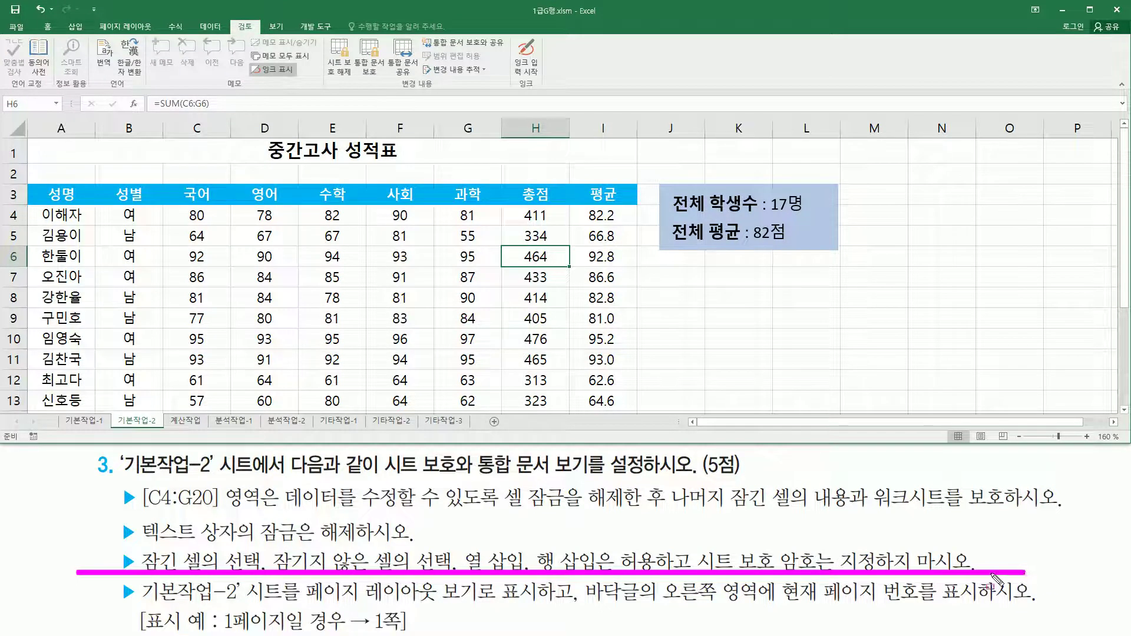
pyautogui.press('e')
pyautogui.moveTo(141, 605); pyautogui.dragTo(246, 605)
pyautogui.moveTo(303, 578)
pyautogui.mouseDown()
pyautogui.moveTo(442, 606)
pyautogui.moveTo(548, 606)
pyautogui.mouseUp()
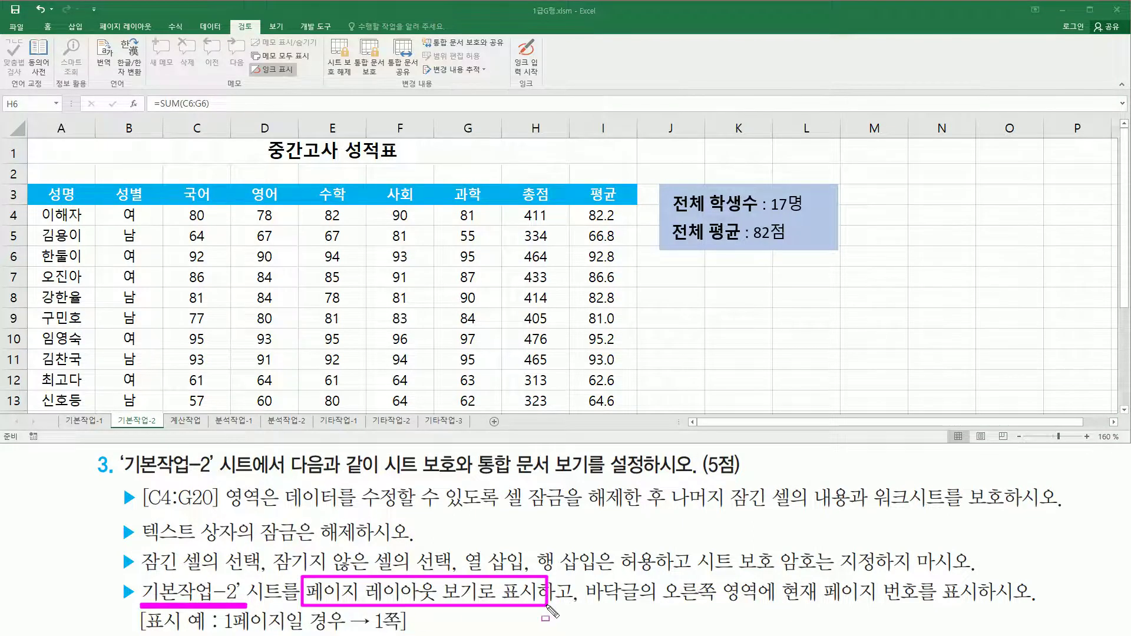
pyautogui.moveTo(579, 572); pyautogui.dragTo(581, 634)
pyautogui.moveTo(117, 409); pyautogui.dragTo(159, 425)
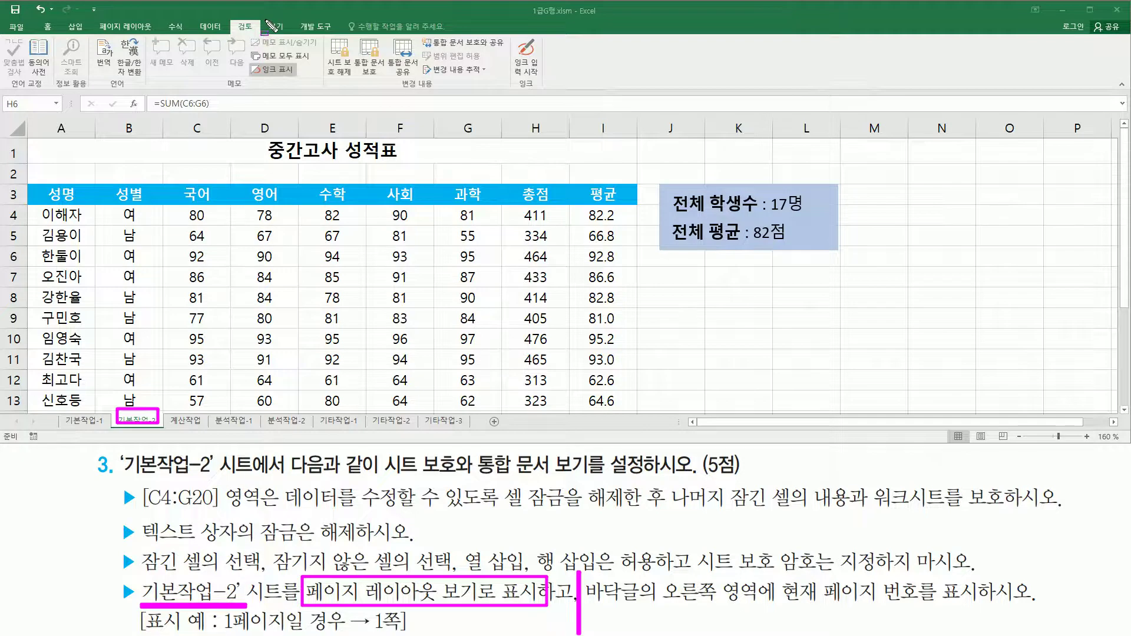
pyautogui.moveTo(262, 16); pyautogui.dragTo(286, 36)
pyautogui.press('Escape')
# Switch the 기본작업-2 sheet to 페이지 레이아웃 view.
pyautogui.click(275, 27)
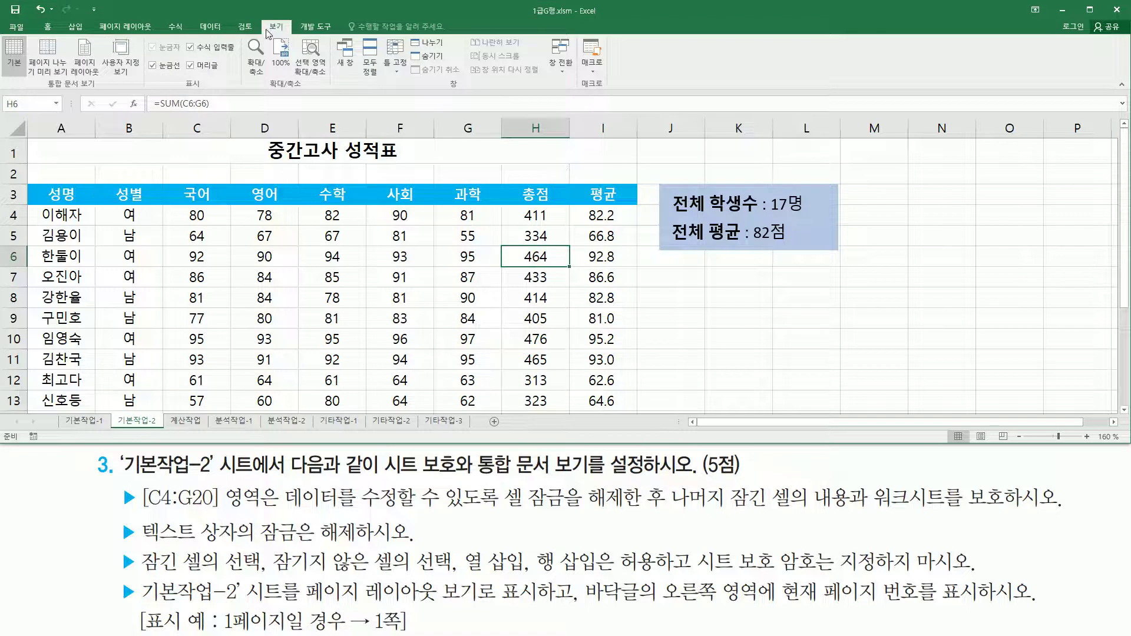
pyautogui.moveTo(40, 92); pyautogui.dragTo(104, 93)
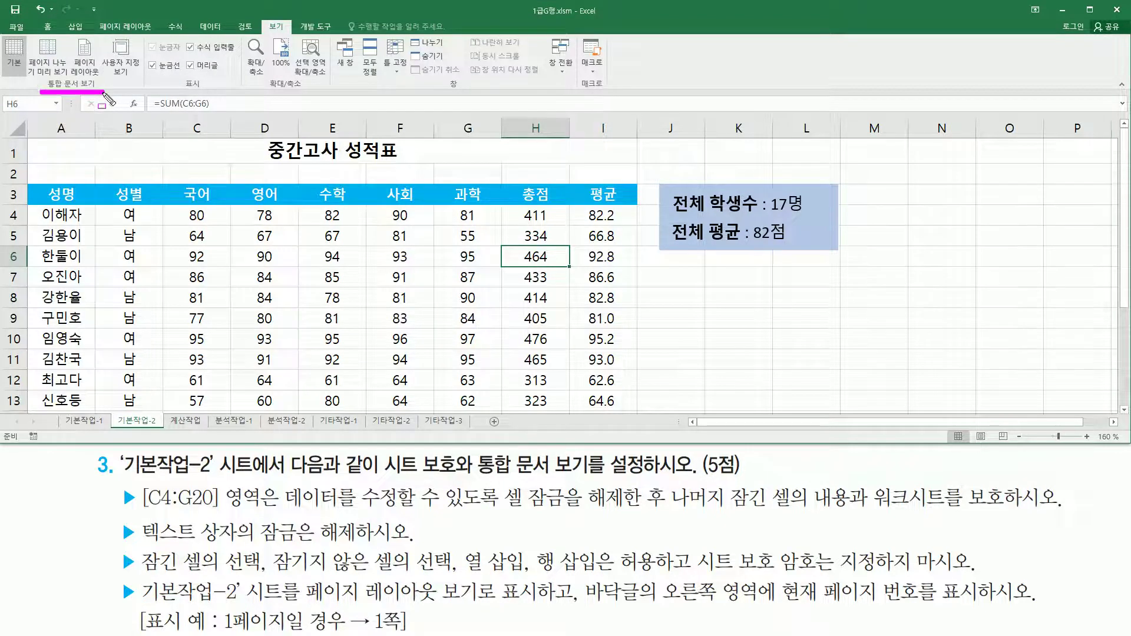
pyautogui.moveTo(303, 604); pyautogui.dragTo(476, 604)
pyautogui.moveTo(66, 36); pyautogui.dragTo(99, 82)
pyautogui.press('Escape')
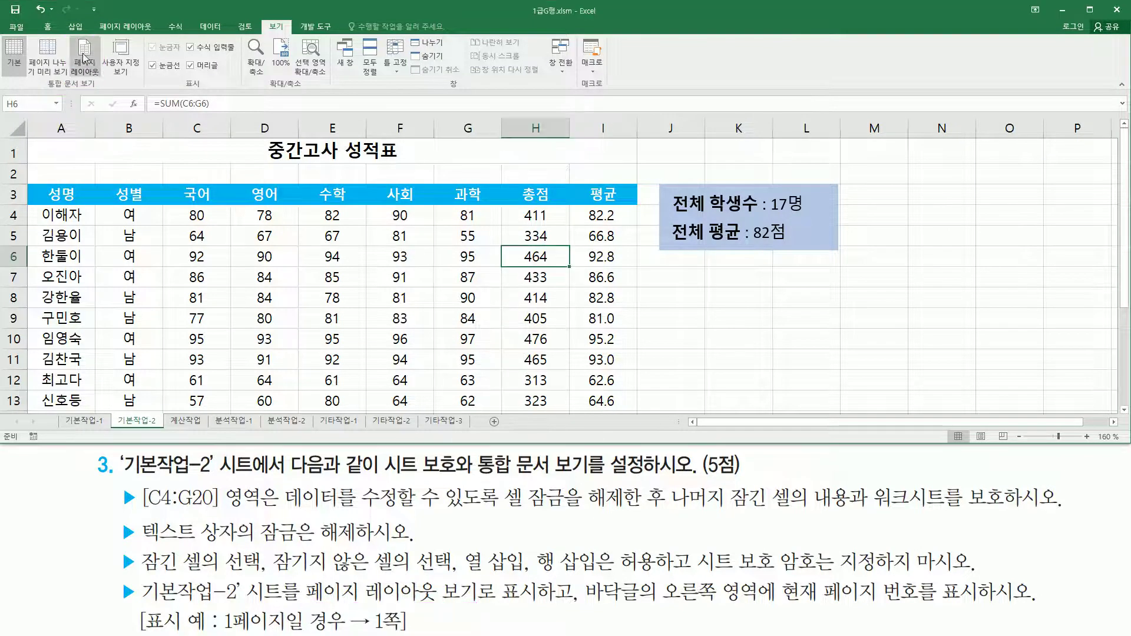
pyautogui.click(85, 57)
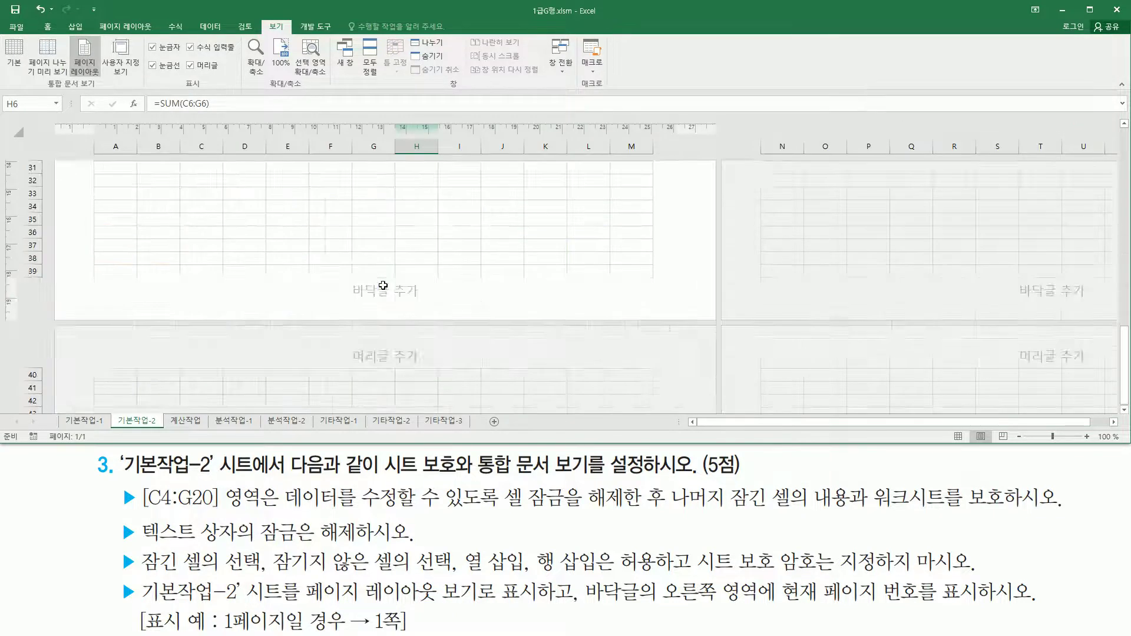
# Read the footer page number requirement with its 1쪽 example and examine the footer's left, centre and right sections below row 39.
pyautogui.moveTo(583, 575); pyautogui.dragTo(649, 614)
pyautogui.press('Escape')
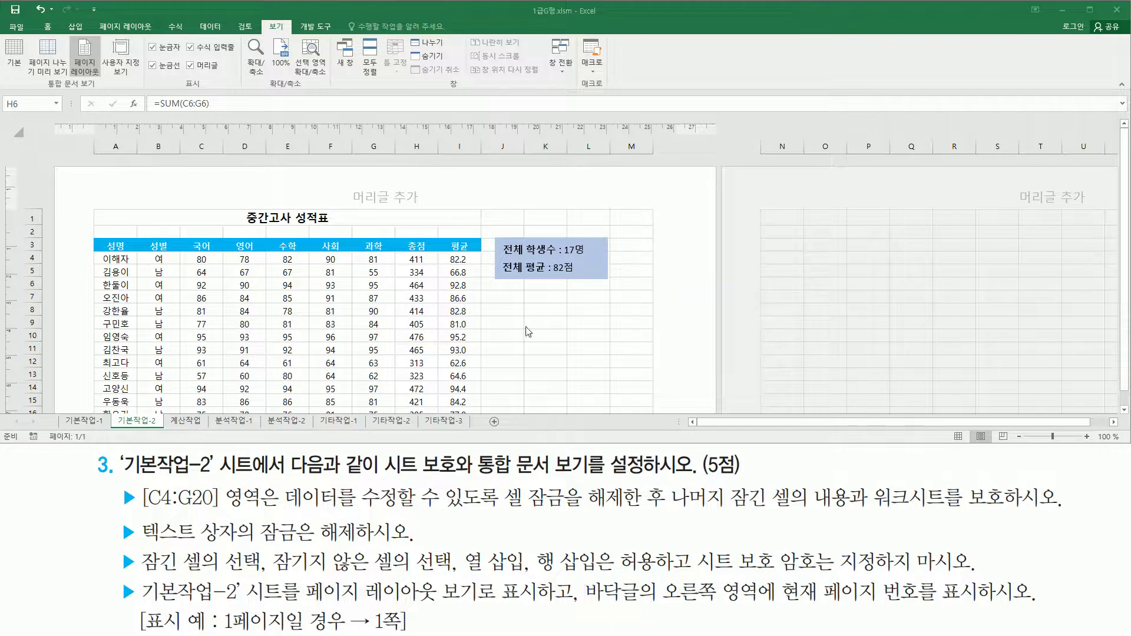
pyautogui.scroll(-5, 526, 327)
pyautogui.scroll(-5, 525, 326)
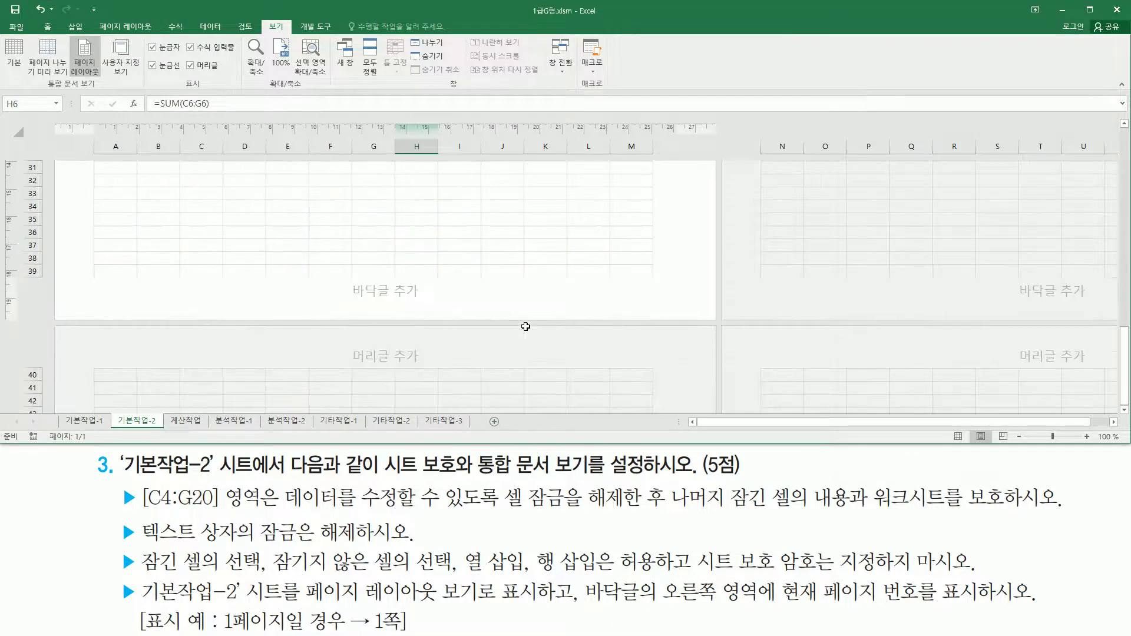
pyautogui.moveTo(94, 276)
pyautogui.mouseDown()
pyautogui.moveTo(472, 308)
pyautogui.moveTo(658, 309)
pyautogui.mouseUp()
pyautogui.moveTo(664, 575)
pyautogui.mouseDown()
pyautogui.moveTo(724, 615)
pyautogui.moveTo(977, 604)
pyautogui.mouseUp()
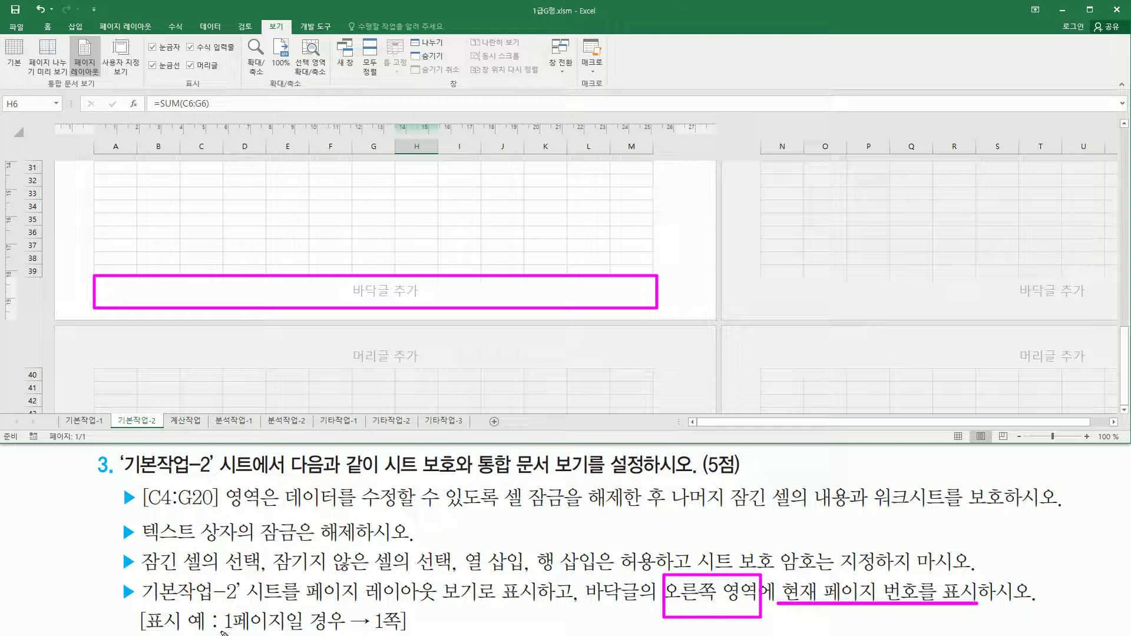
pyautogui.moveTo(226, 633)
pyautogui.mouseDown()
pyautogui.moveTo(349, 635)
pyautogui.moveTo(387, 619)
pyautogui.moveTo(404, 634)
pyautogui.mouseUp()
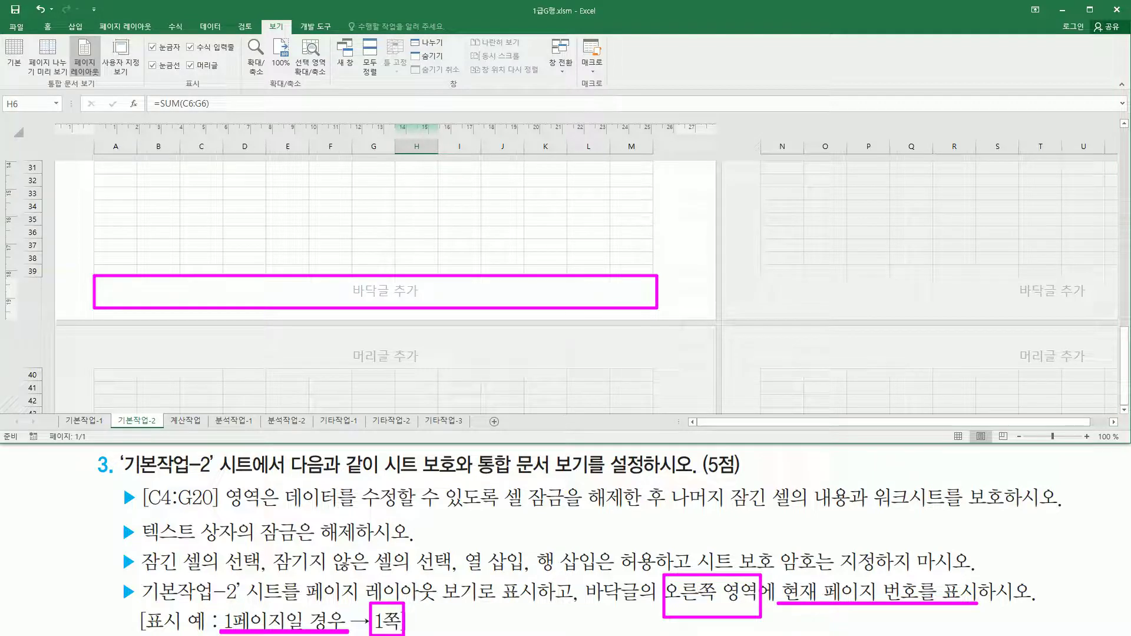
pyautogui.press('Escape')
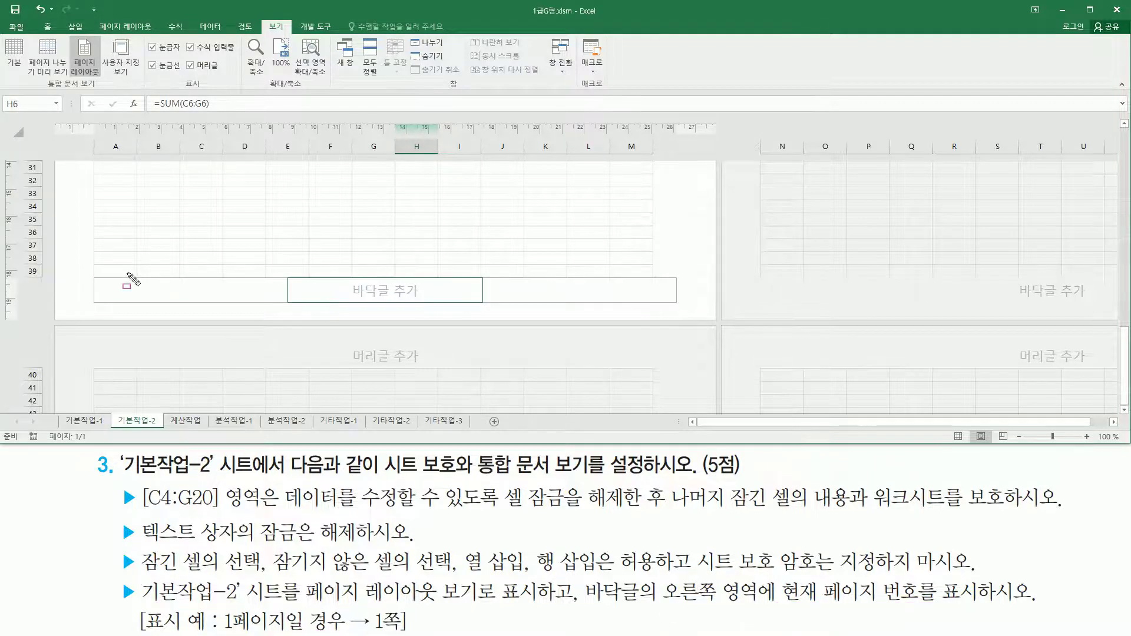
pyautogui.moveTo(100, 272)
pyautogui.mouseDown()
pyautogui.moveTo(258, 316)
pyautogui.moveTo(274, 307)
pyautogui.mouseUp()
pyautogui.moveTo(304, 272); pyautogui.dragTo(456, 306)
pyautogui.moveTo(502, 274)
pyautogui.mouseDown()
pyautogui.moveTo(595, 304)
pyautogui.moveTo(683, 310)
pyautogui.mouseUp()
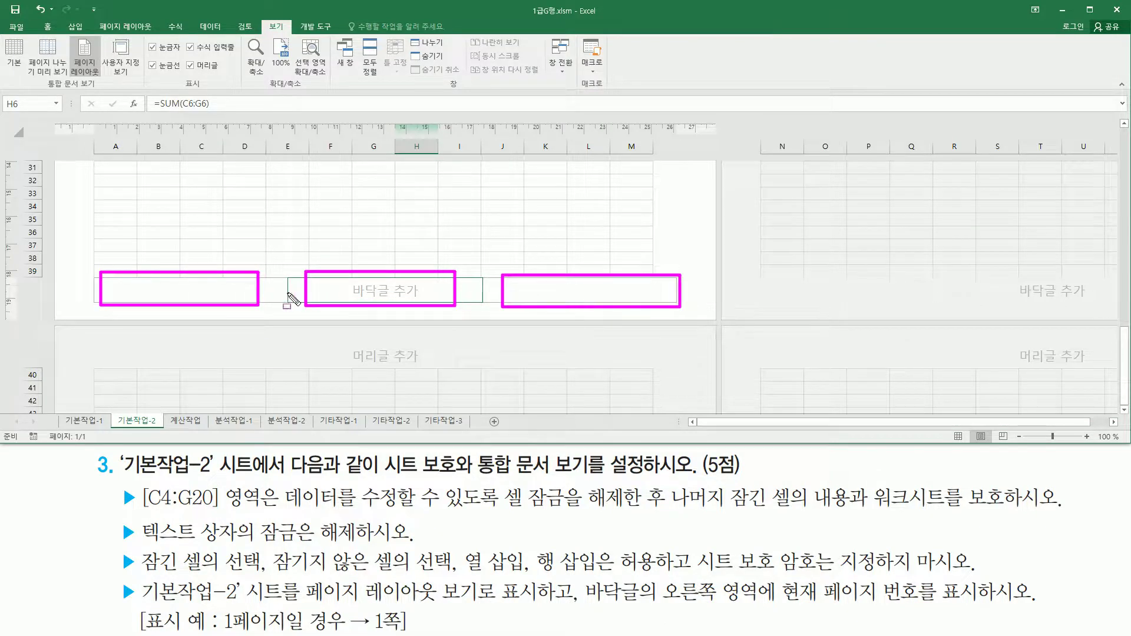
pyautogui.press('Escape')
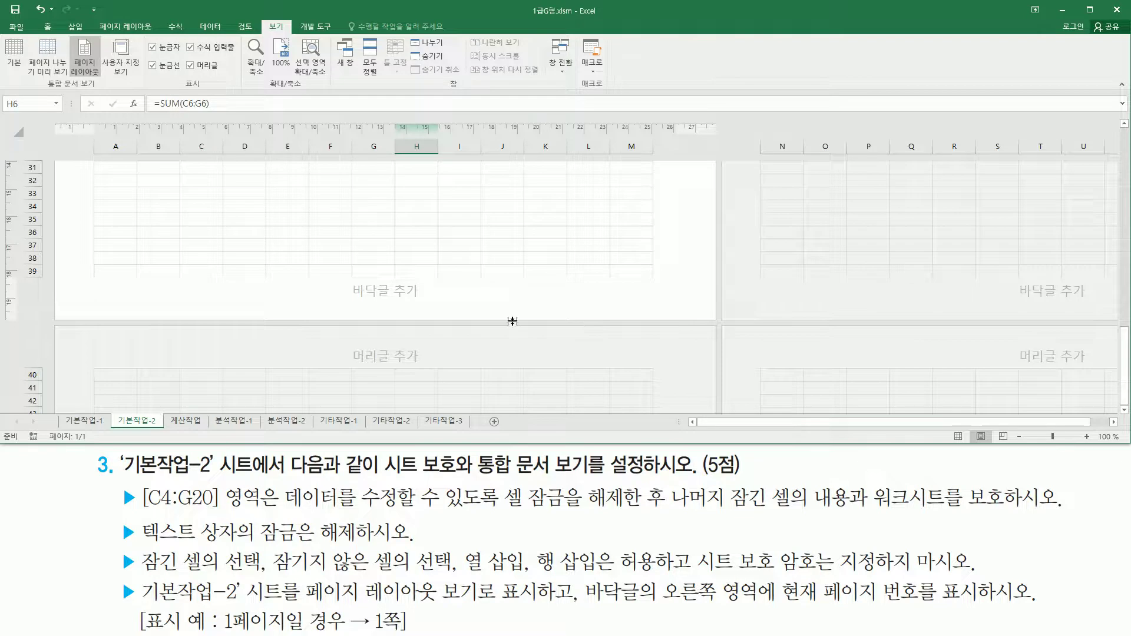
# Insert the current page number code &[페이지 번호] into the right section of the 기본작업-2 sheet's footer.
pyautogui.click(532, 296)
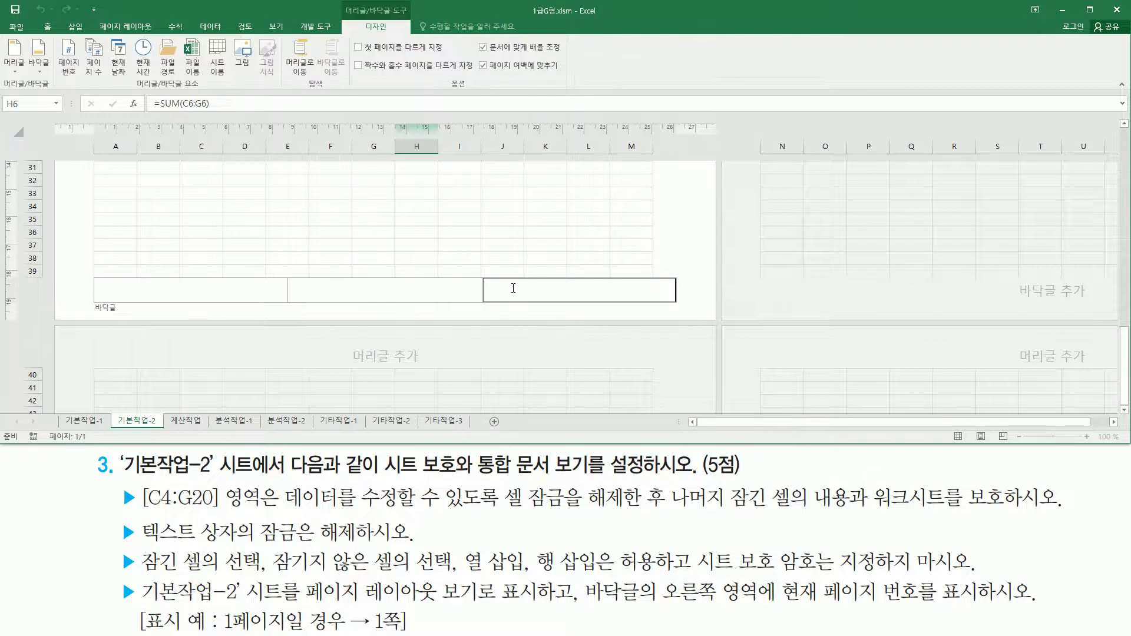
pyautogui.moveTo(661, 616); pyautogui.dragTo(788, 616)
pyautogui.press('Escape')
pyautogui.moveTo(785, 604); pyautogui.dragTo(935, 604)
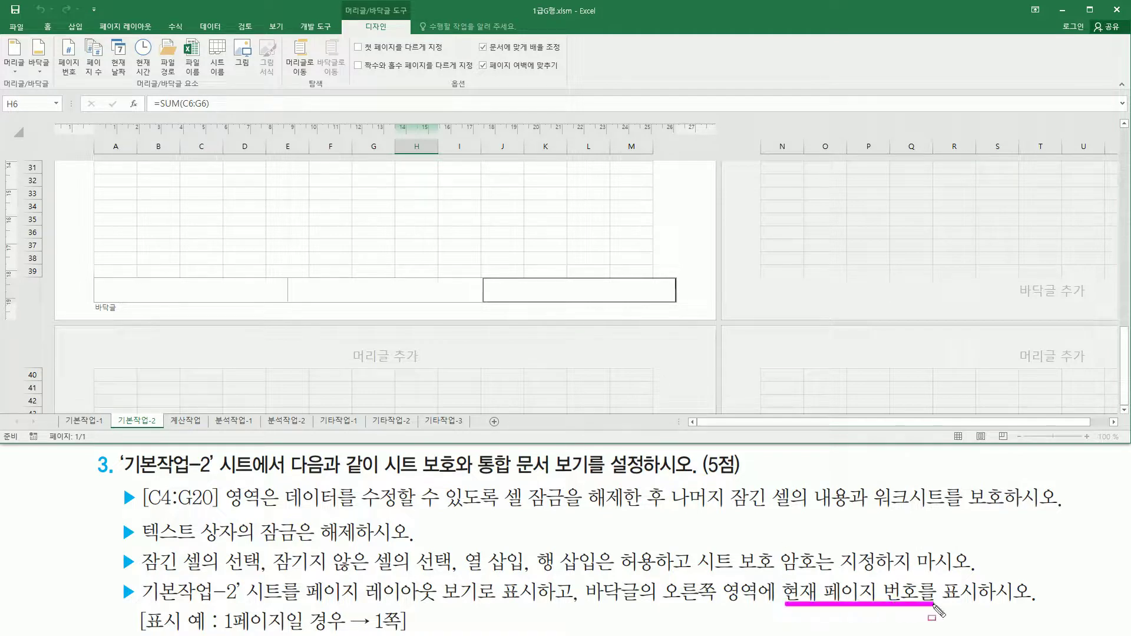
pyautogui.moveTo(370, 602); pyautogui.dragTo(405, 634)
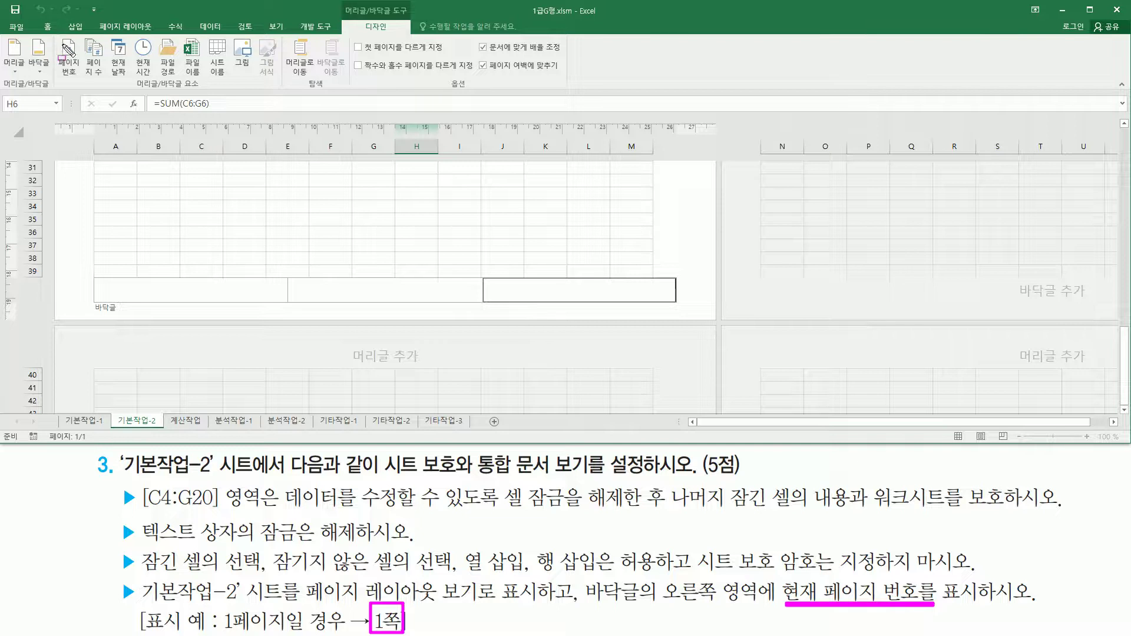
pyautogui.moveTo(58, 38); pyautogui.dragTo(89, 94)
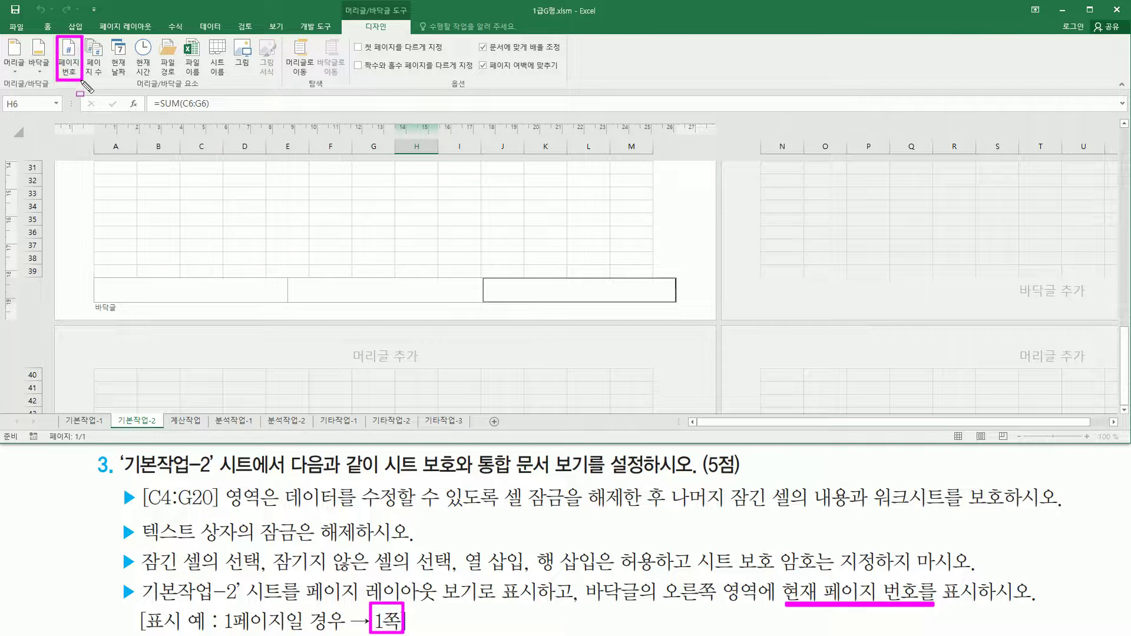
pyautogui.press('Escape')
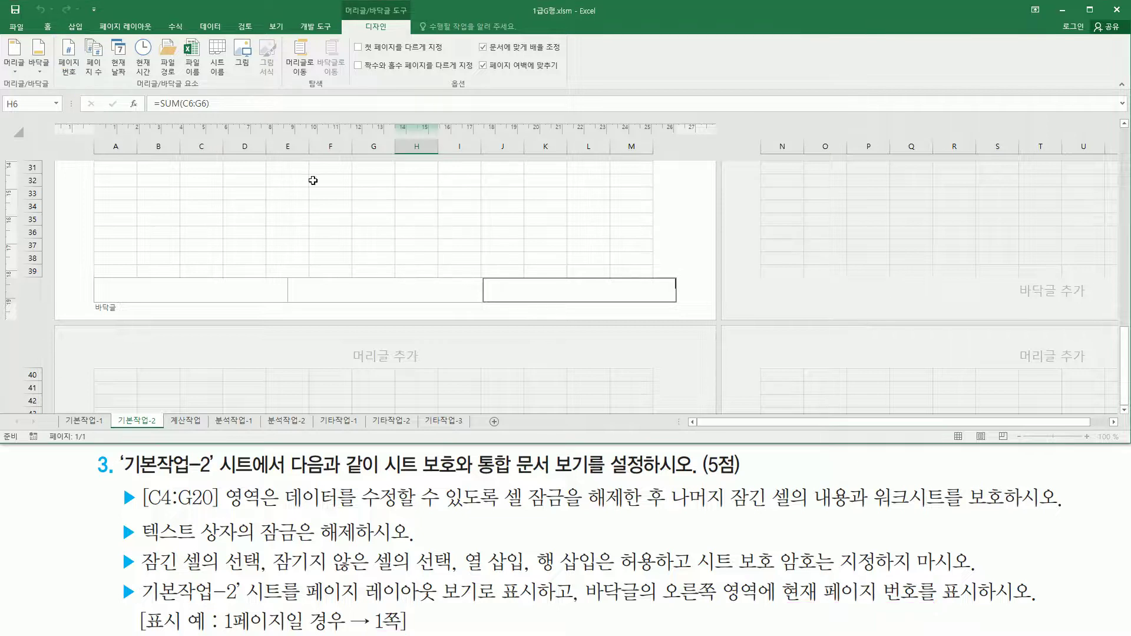
pyautogui.click(69, 60)
pyautogui.click(69, 60)
pyautogui.hotkey('ctrl', '2')
pyautogui.moveTo(611, 290); pyautogui.dragTo(681, 304)
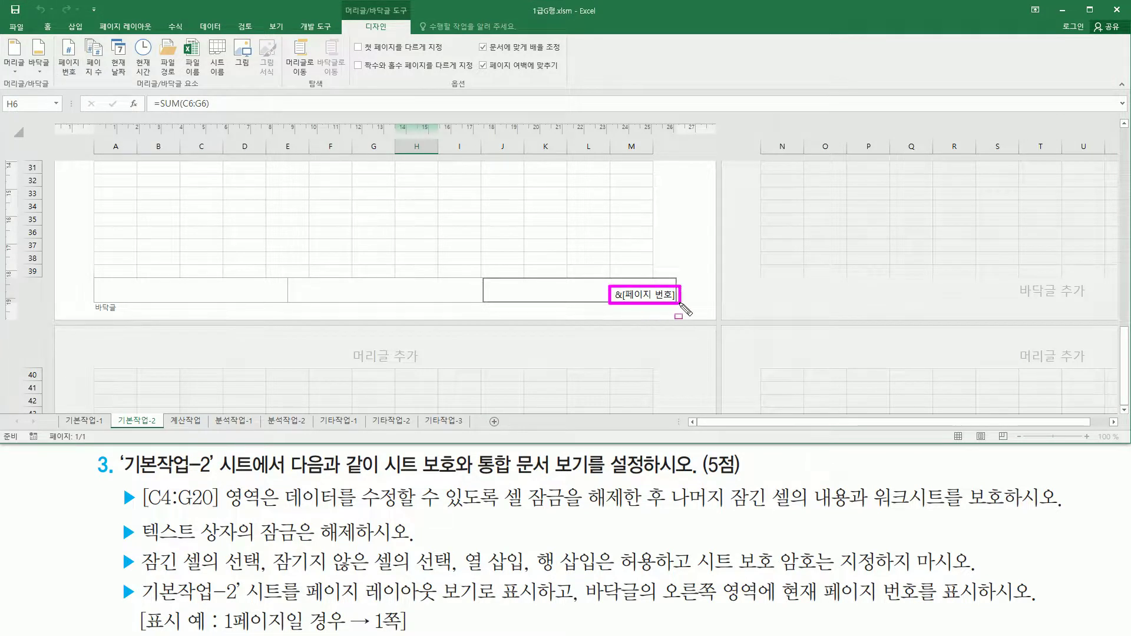
# Add the text 쪽 directly after the page number code in the footer's right section and finish editing the footer.
pyautogui.moveTo(384, 605); pyautogui.dragTo(404, 631)
pyautogui.press('Escape')
pyautogui.write('쪽')
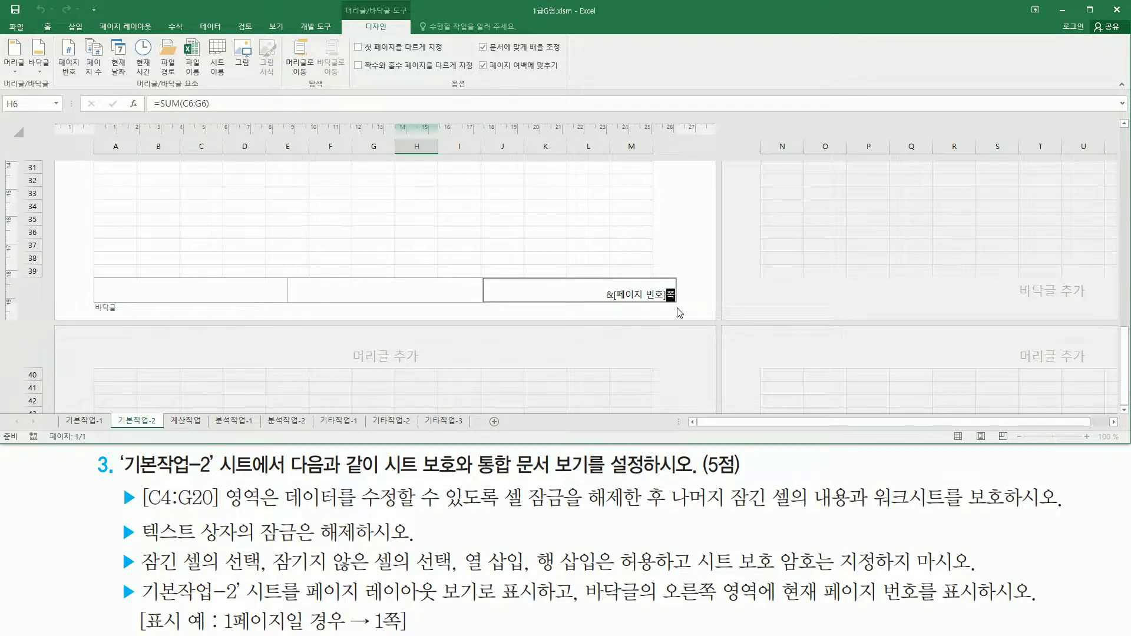
pyautogui.click(632, 220)
pyautogui.moveTo(656, 282); pyautogui.dragTo(685, 309)
pyautogui.press('Escape')
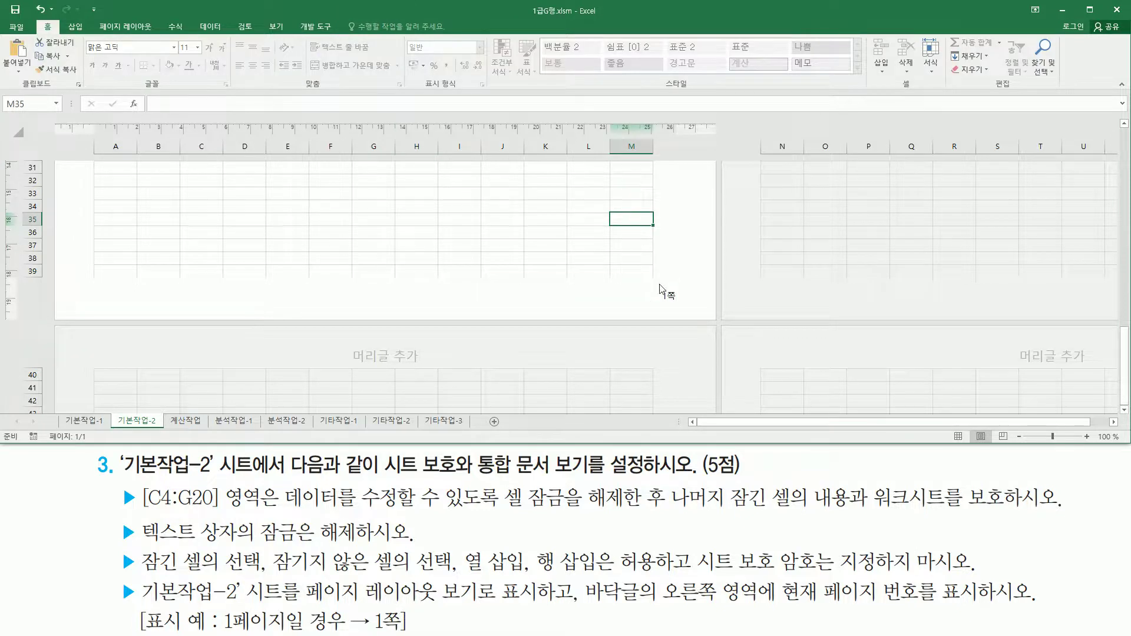
pyautogui.scroll(3, 658, 307)
pyautogui.scroll(5, 659, 307)
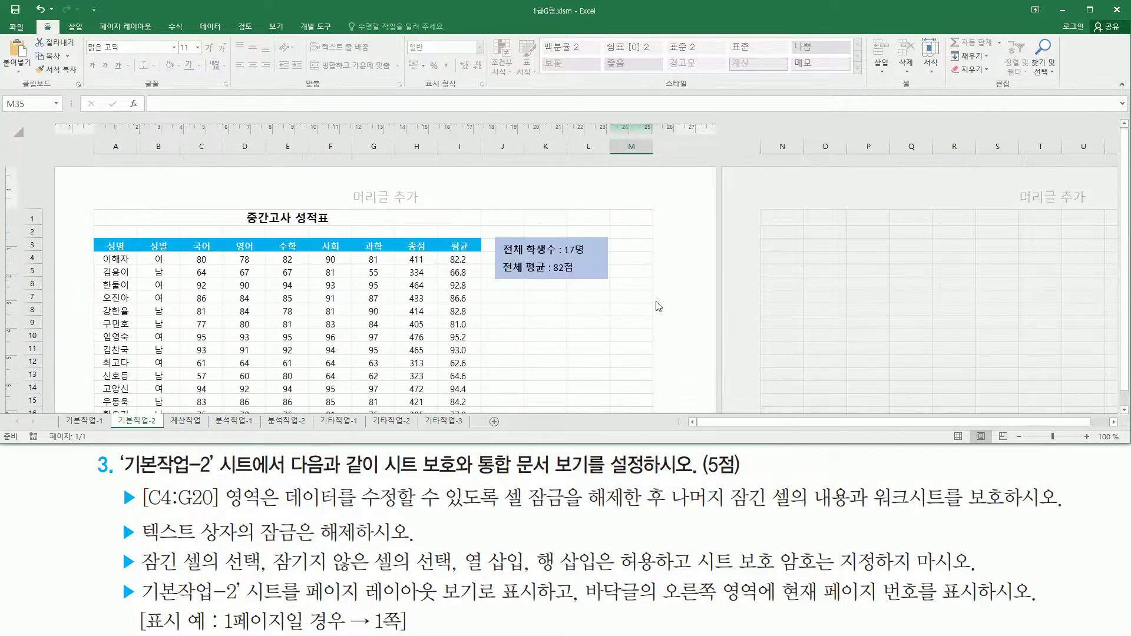
pyautogui.scroll(-5, 658, 306)
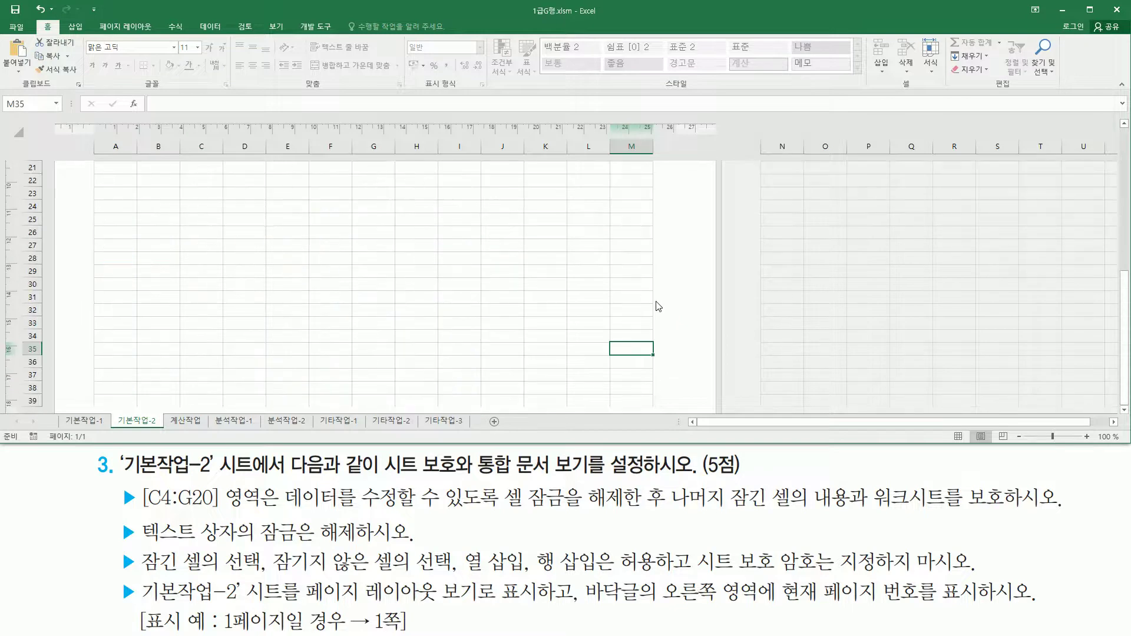
pyautogui.scroll(-3, 659, 306)
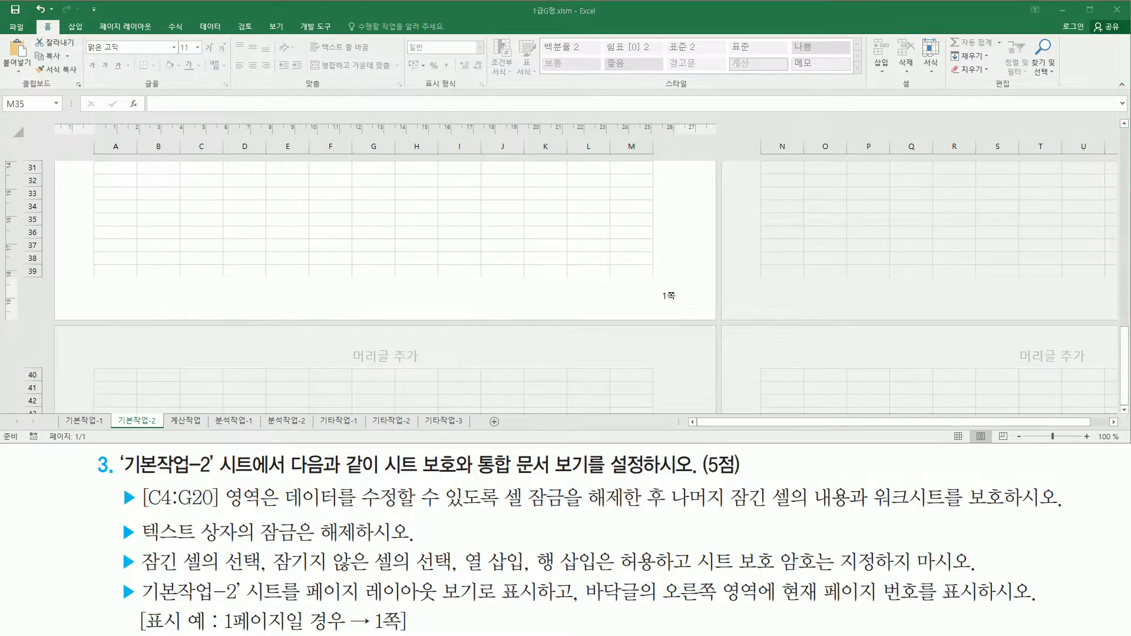